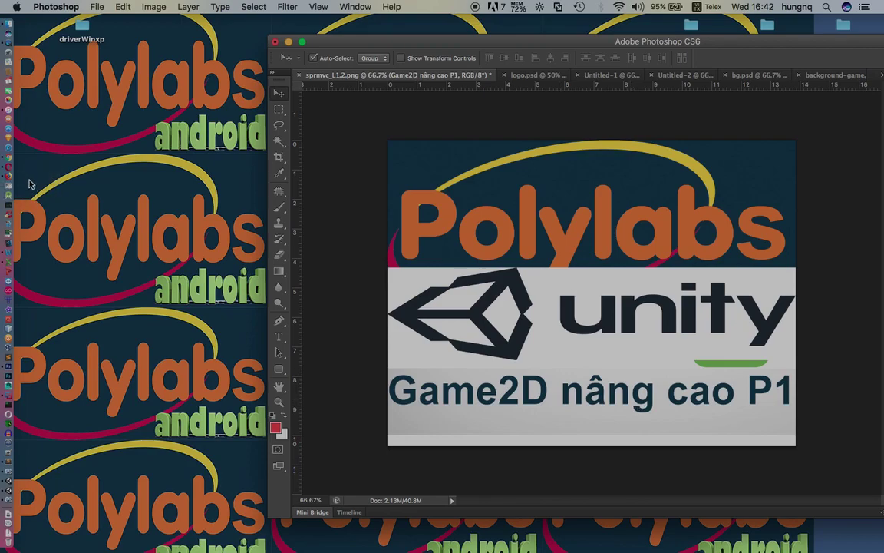
- Switch from Photoshop to Chrome, bringing the browser window forward
click(8, 158)
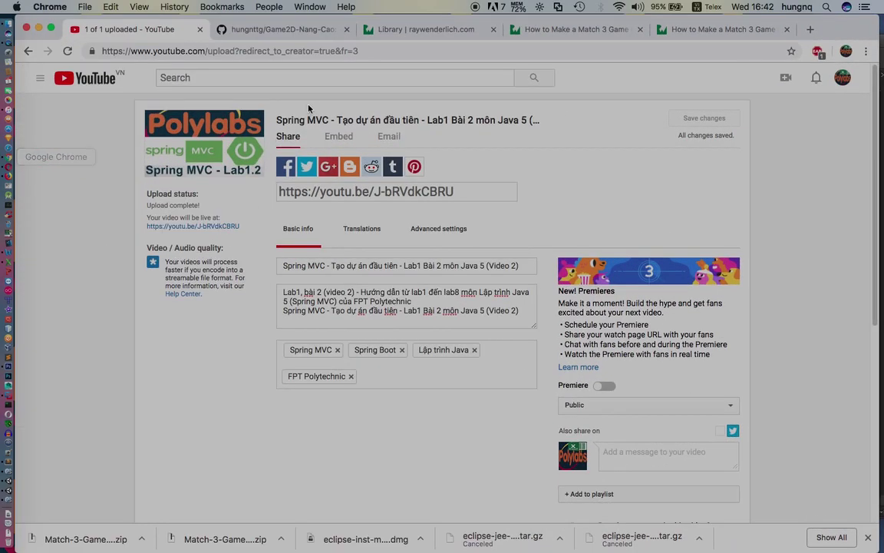
click(384, 30)
- On the Game2D-Nang-Cao repository page, select the owner's profile part of the address bar URL
click(292, 33)
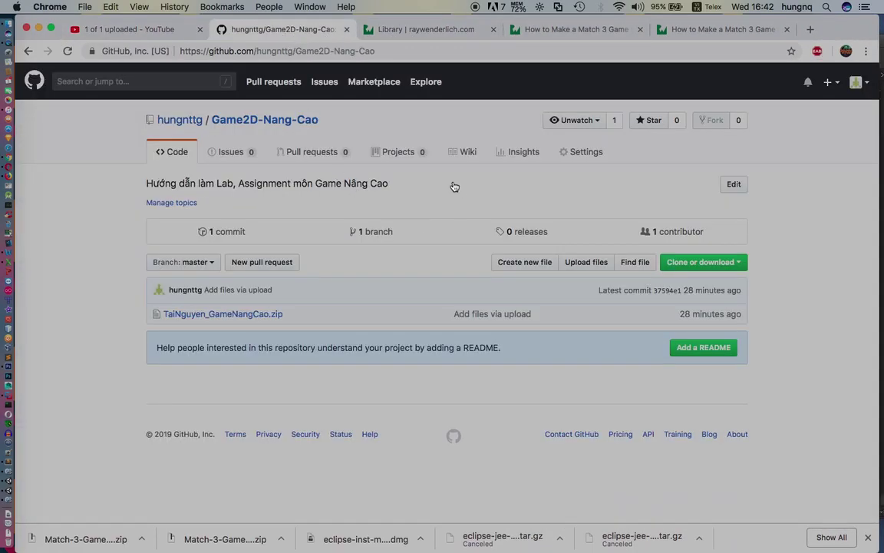
click(258, 52)
click(196, 51)
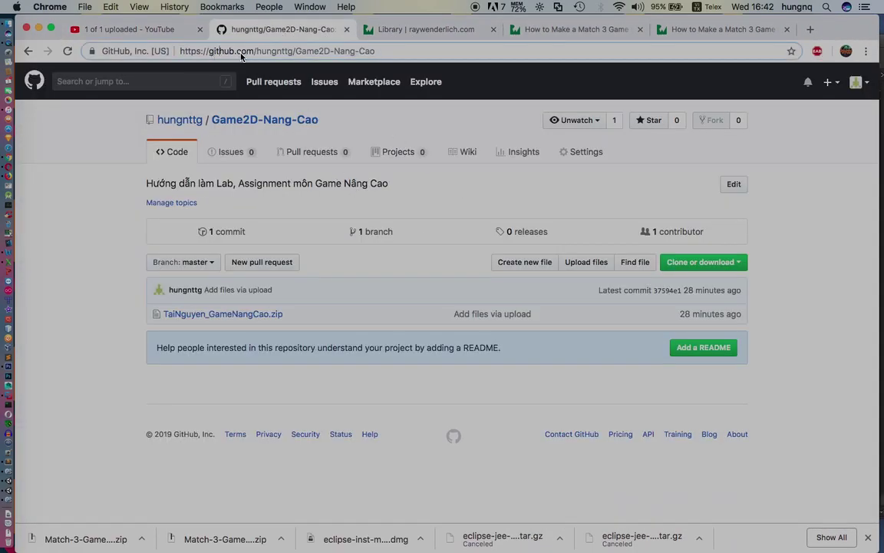
drag(295, 51, 167, 51)
key(super+c)
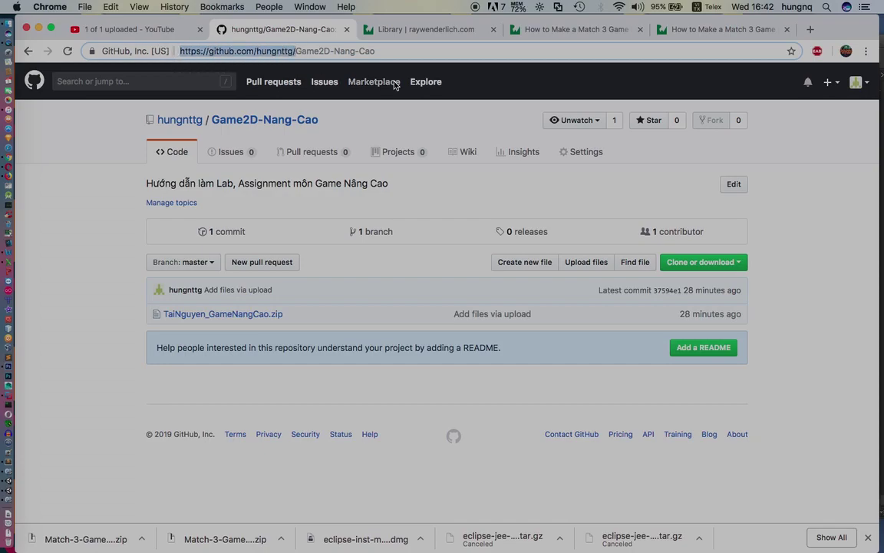
- Close the two Match 3 tutorial tabs and the raywenderlich Library tab
click(788, 29)
click(641, 29)
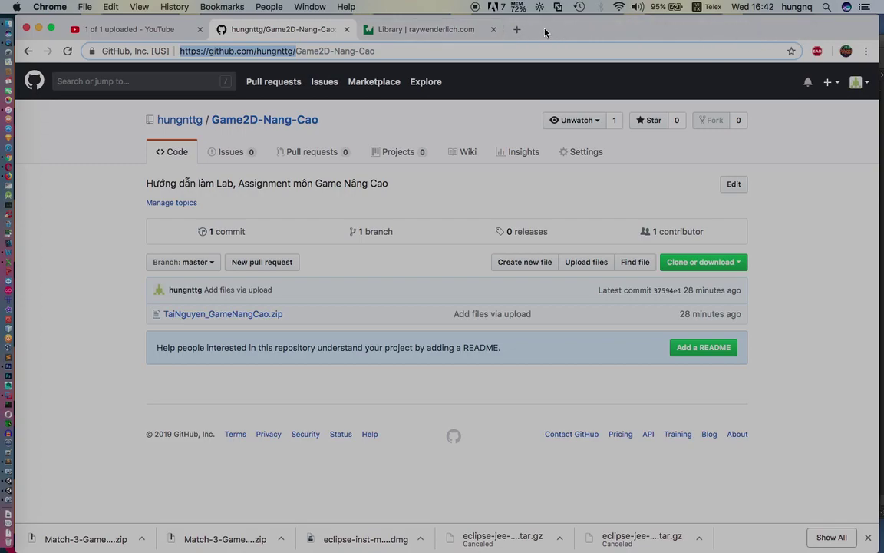
click(494, 29)
- In a new tab, paste the profile URL to load the owner's GitHub profile, reloading it once
click(367, 29)
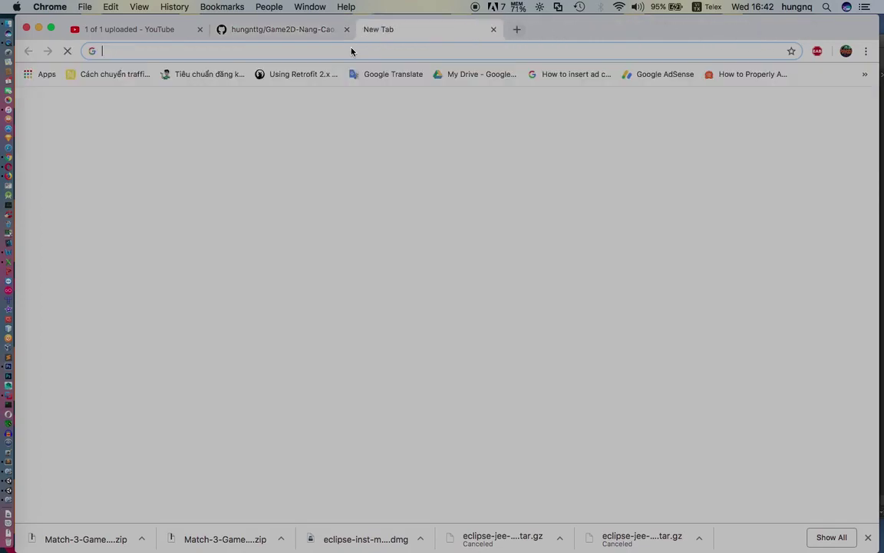
key(super+v)
key(Return)
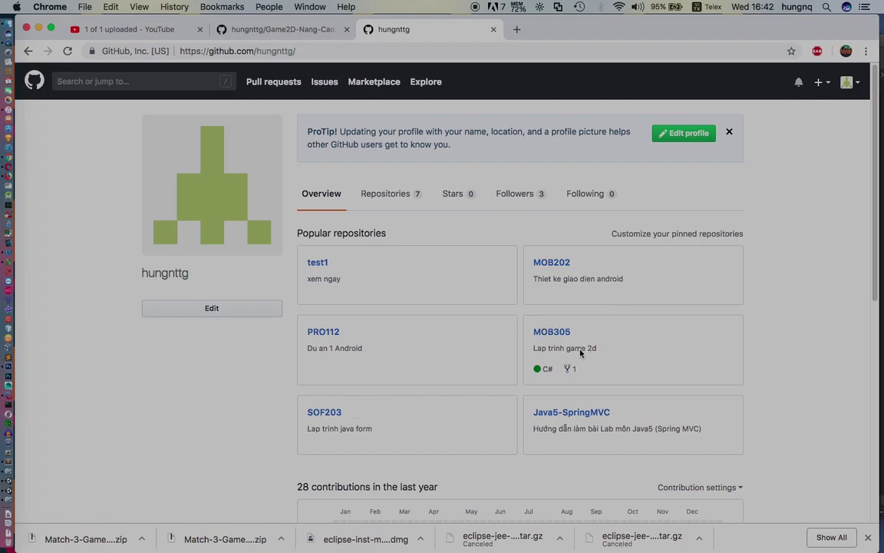
scroll(580, 352, down, 2)
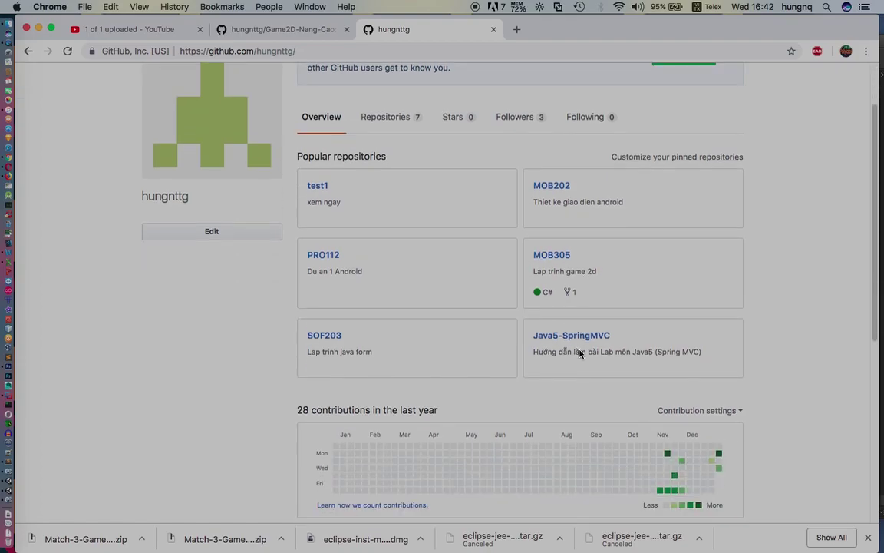
scroll(438, 298, down, 2)
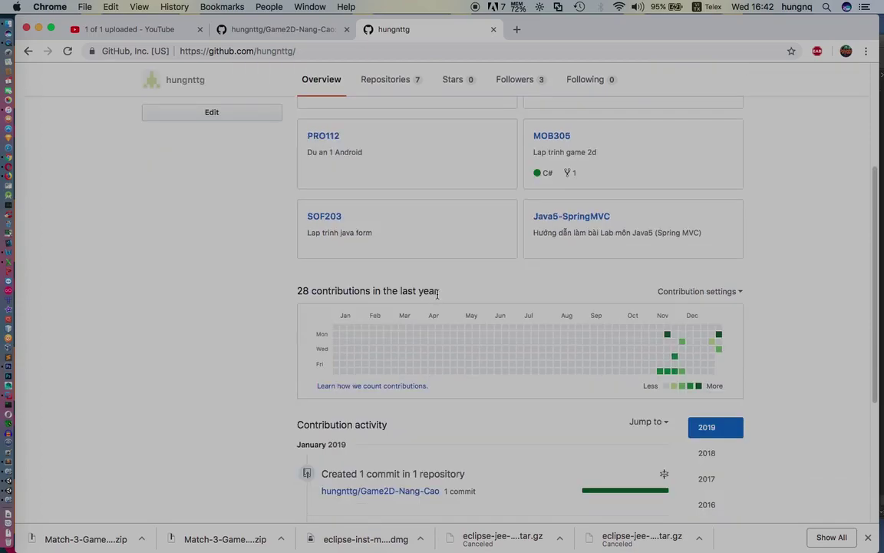
scroll(437, 302, down, 3)
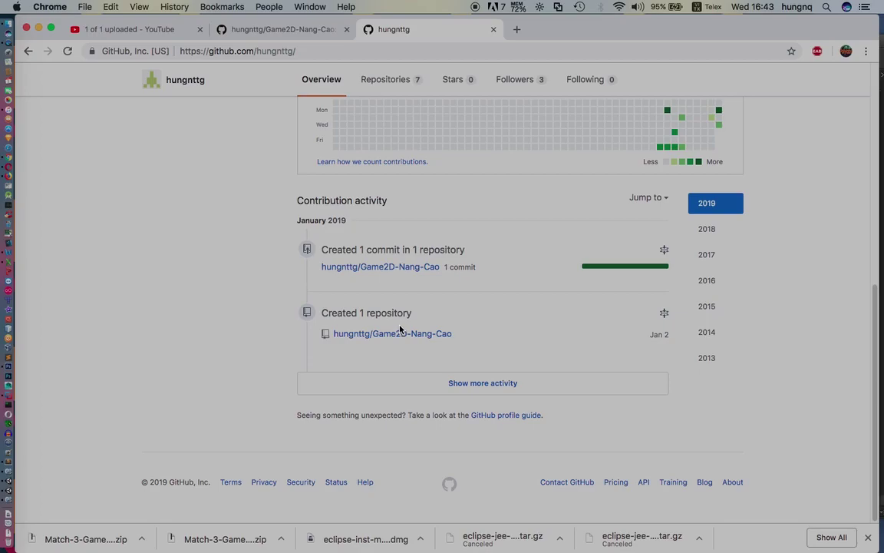
click(374, 333)
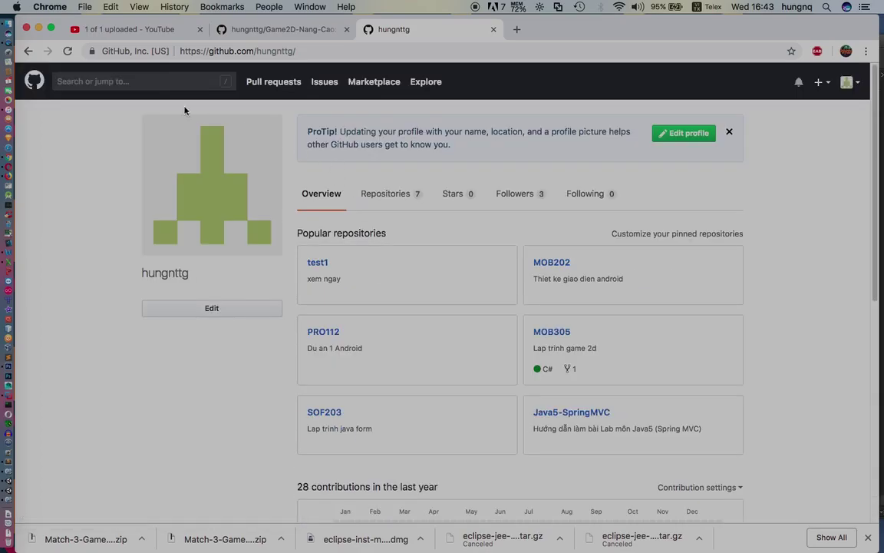
click(335, 52)
key(Return)
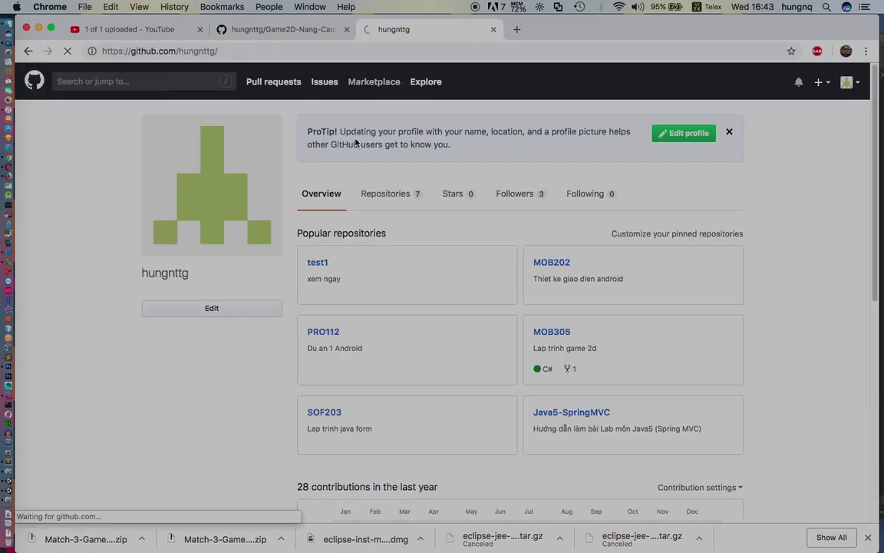
scroll(373, 351, down, 10)
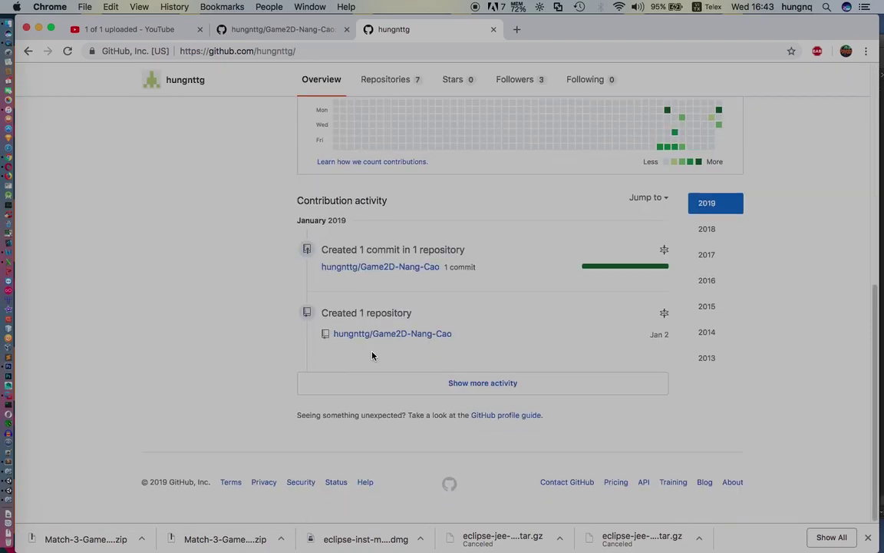
- Go to the Game2D-Nang-Cao repository from the owner's Repositories list
click(381, 339)
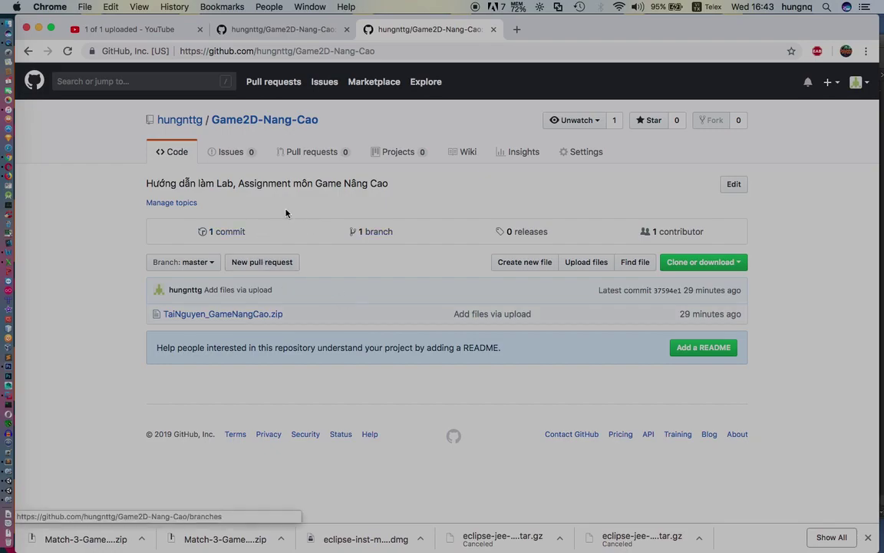
click(172, 119)
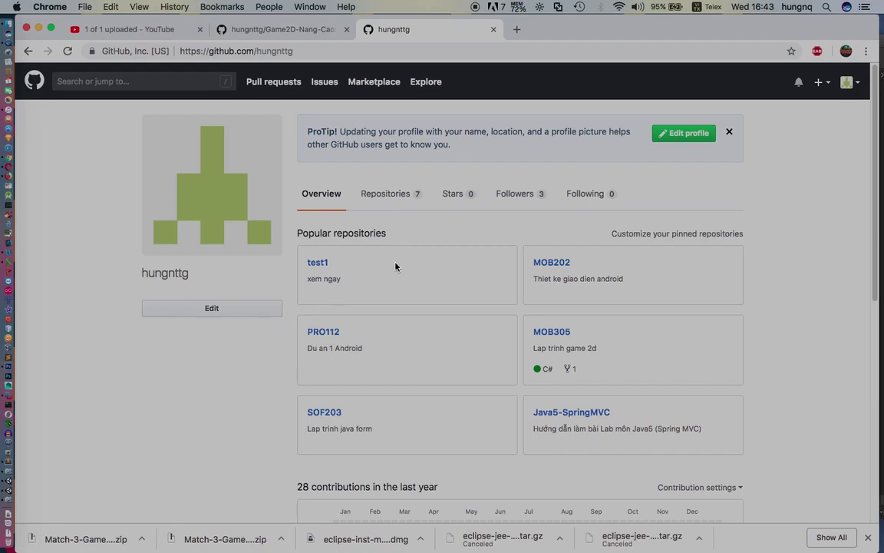
click(393, 194)
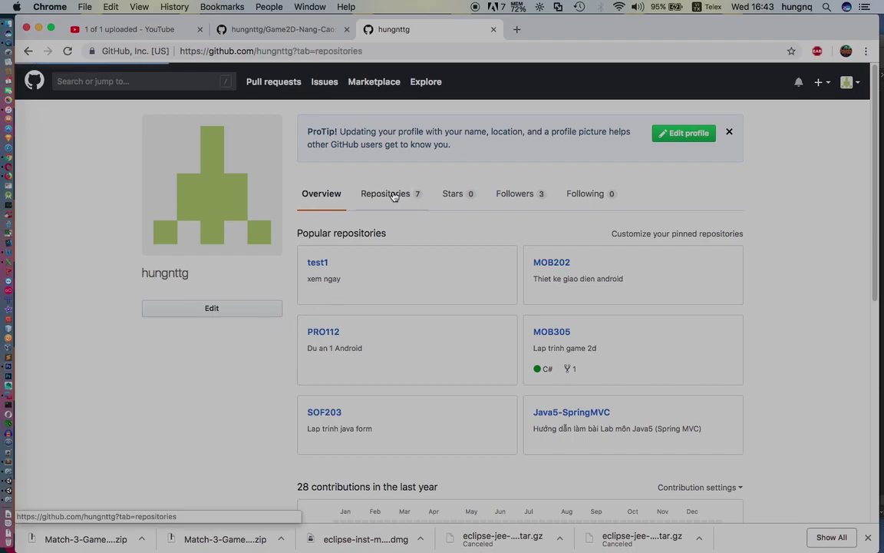
scroll(345, 321, down, 3)
scroll(345, 321, down, 2)
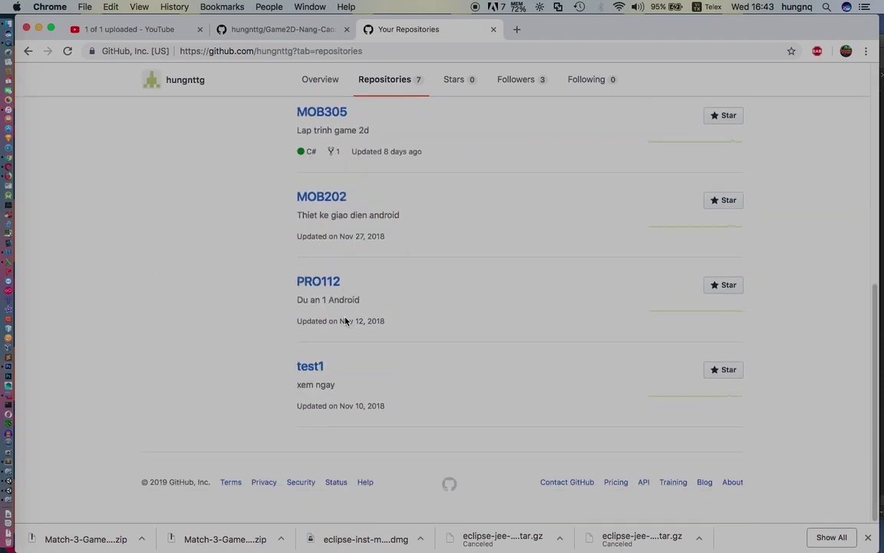
scroll(345, 321, up, 5)
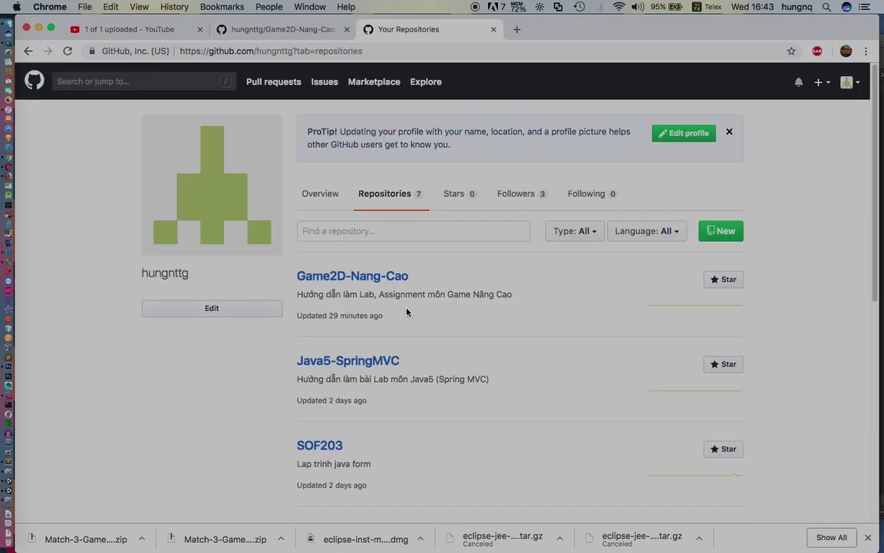
click(363, 280)
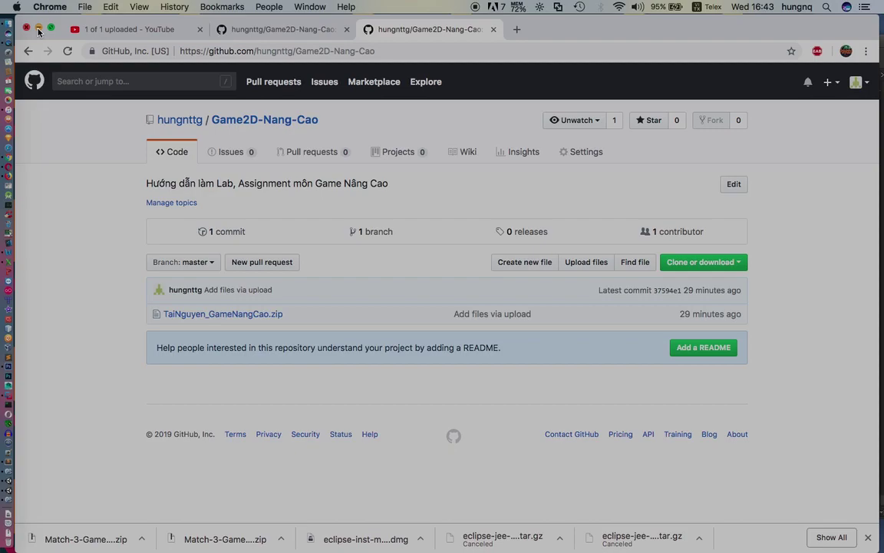
- Bring the NanoNinja2017 Unity window forward and stop its running game
click(10, 495)
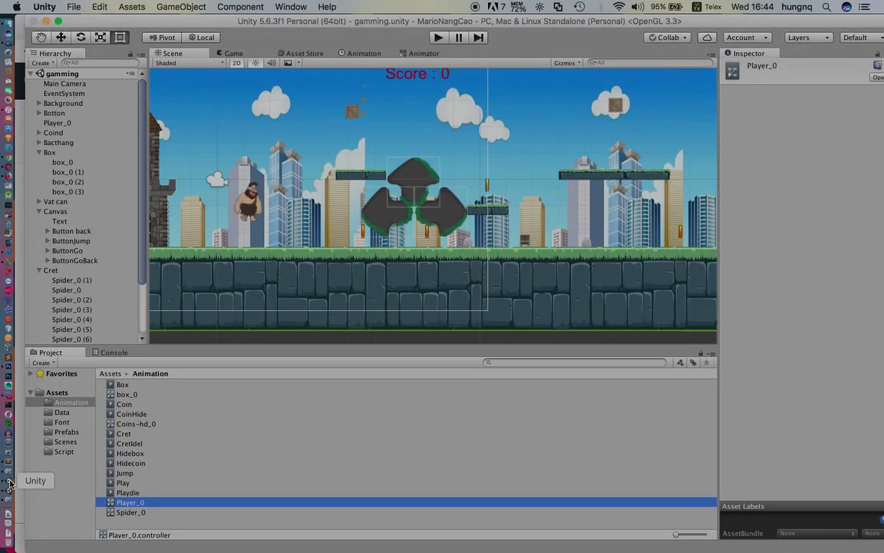
click(9, 435)
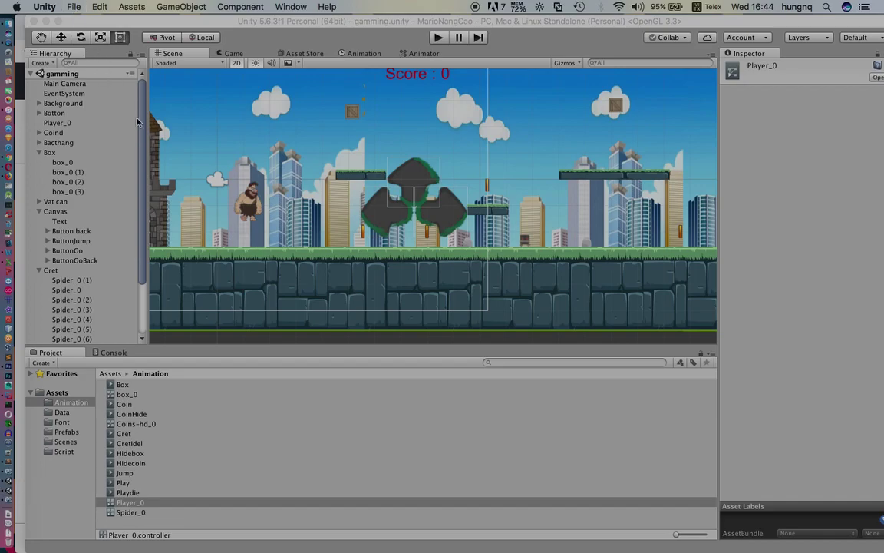
key(super+grave)
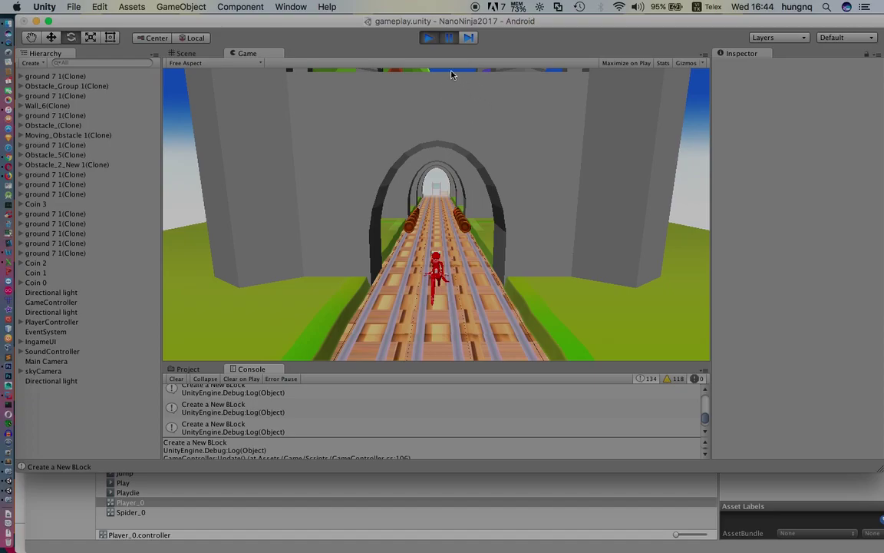
click(428, 40)
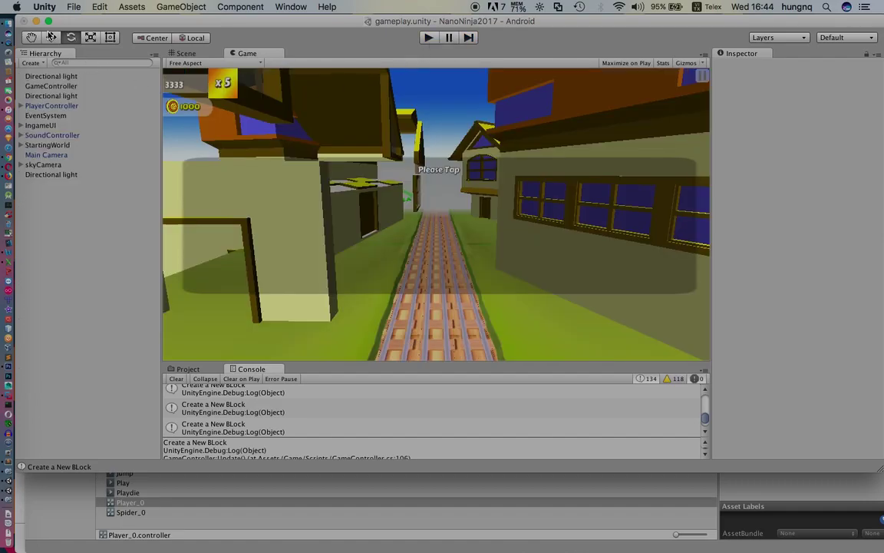
- Quit the NanoNinja2017 editor, discarding unsaved changes to gameplay.unity
click(44, 8)
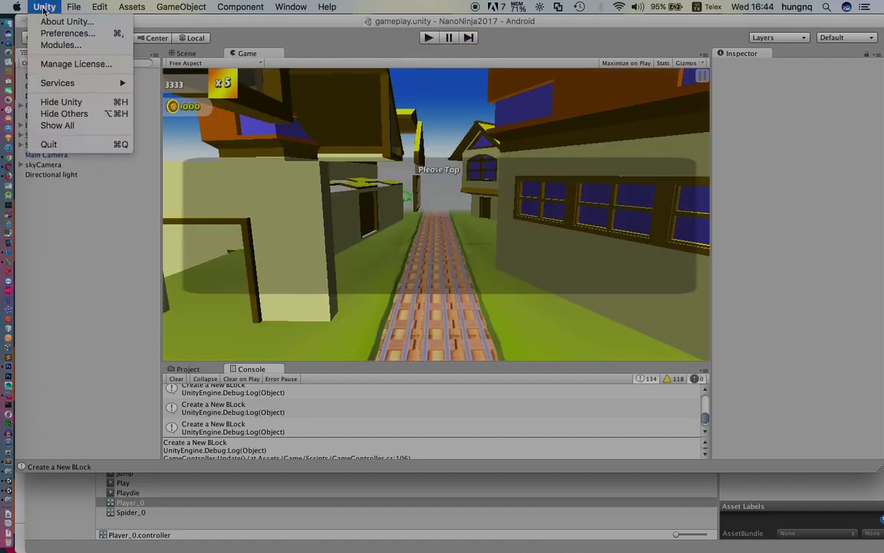
click(53, 144)
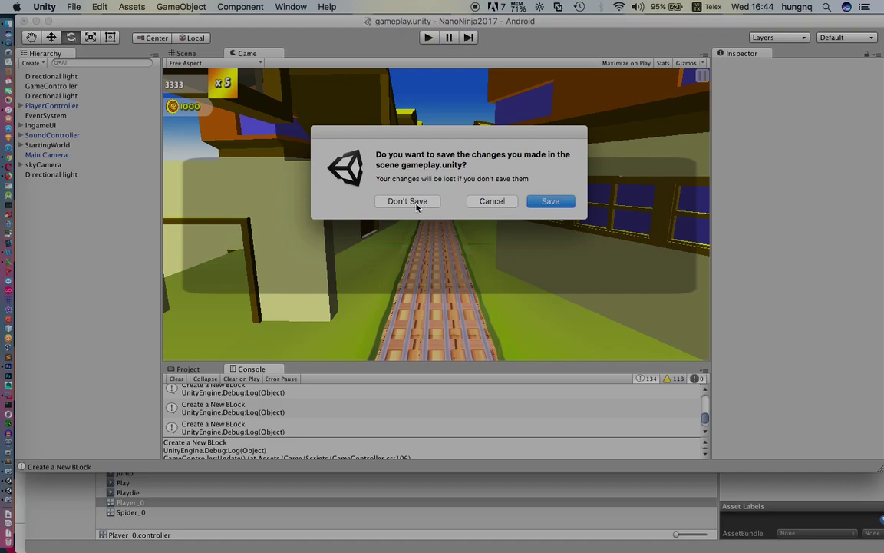
click(414, 205)
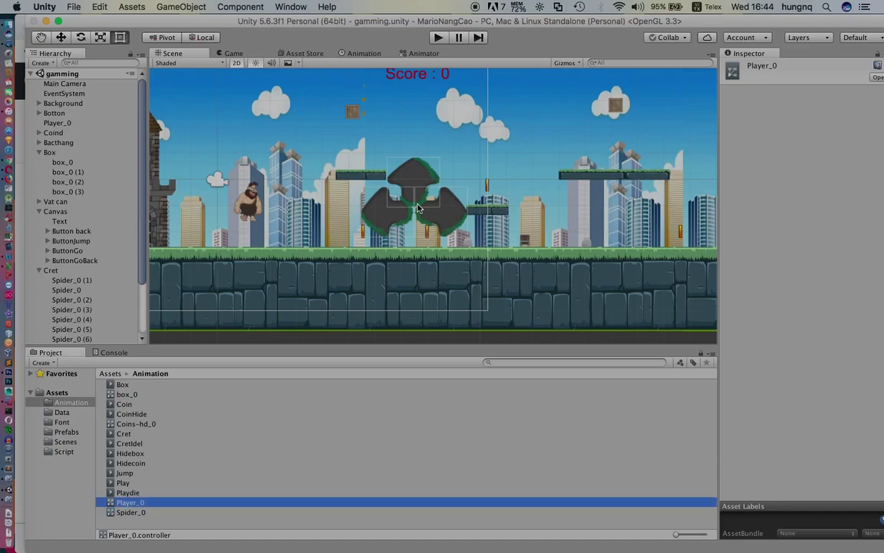
- Start a new Unity project and free up memory with the memory cleaner
click(70, 6)
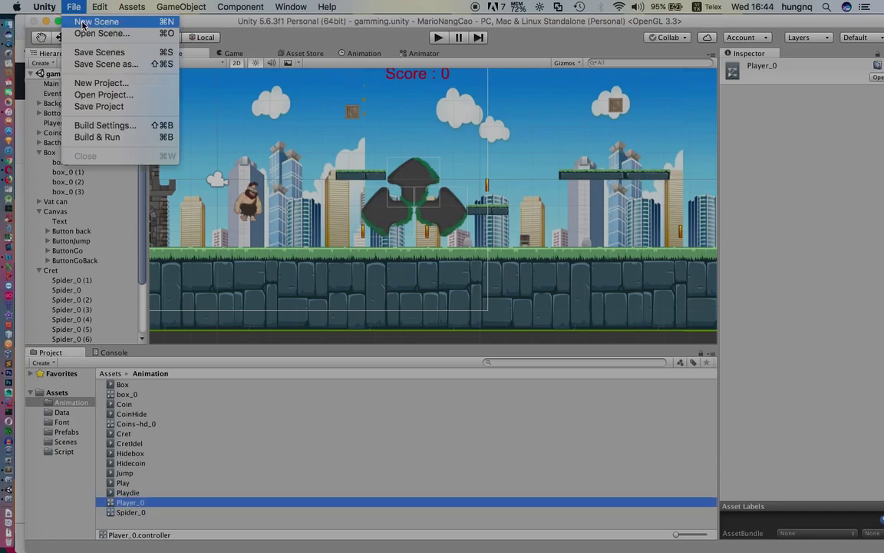
click(95, 82)
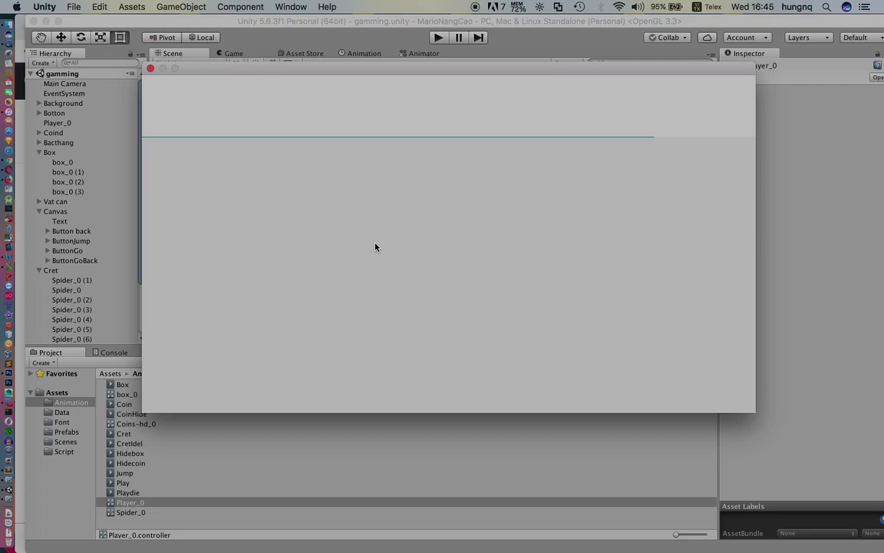
click(517, 10)
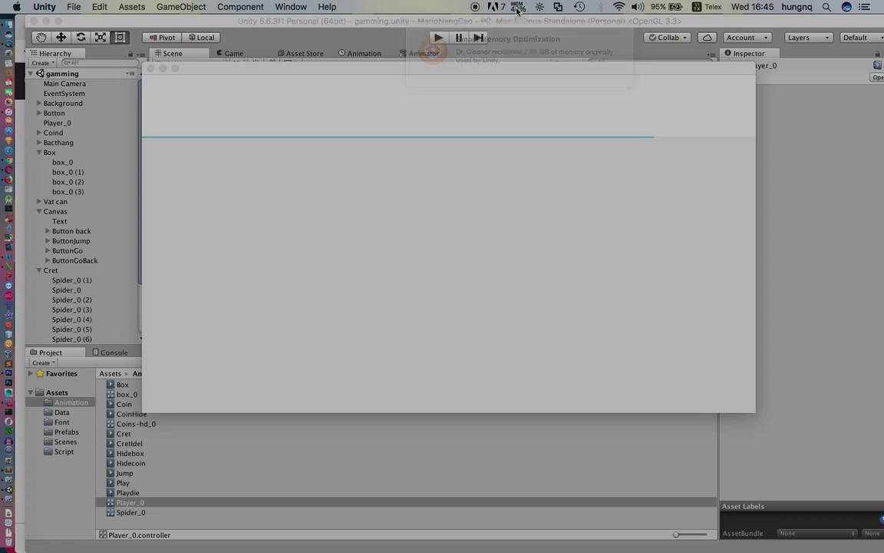
click(519, 10)
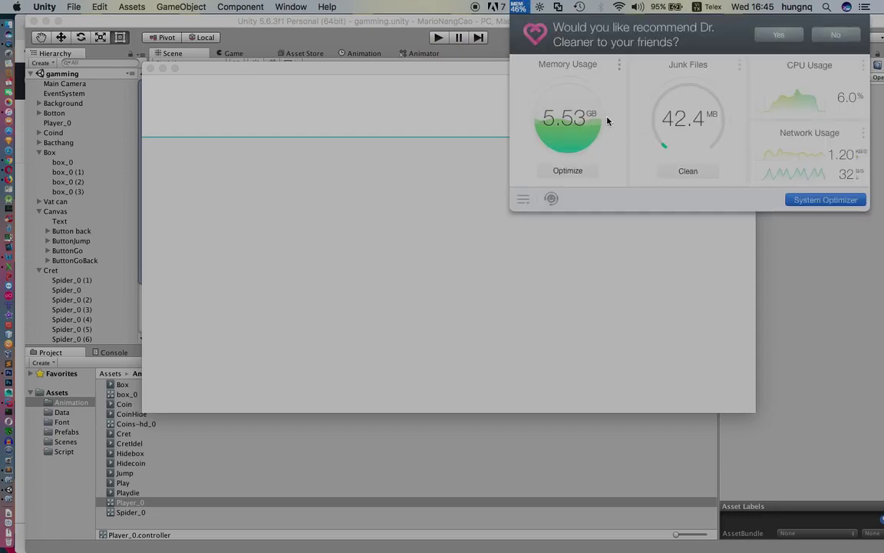
click(678, 171)
click(571, 174)
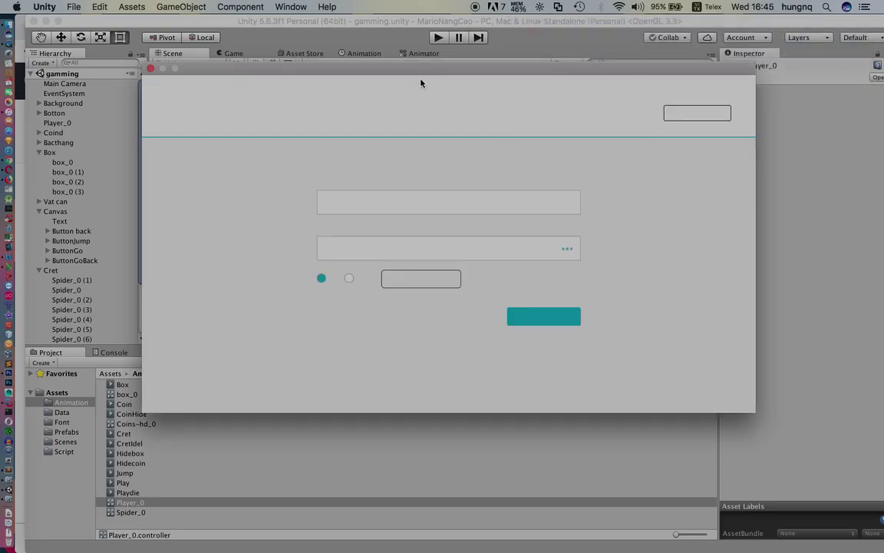
- Choose 2D, name the project GameNangCao1, and create it
click(351, 280)
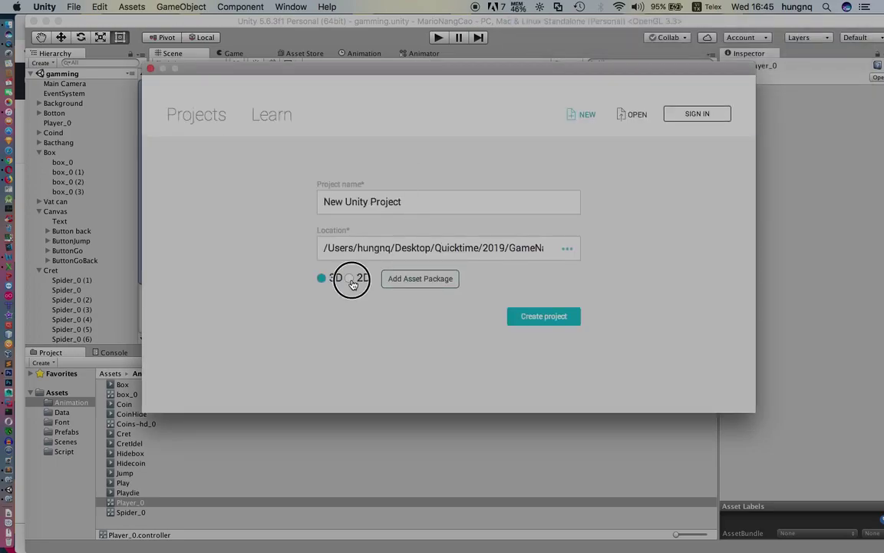
drag(435, 201, 275, 192)
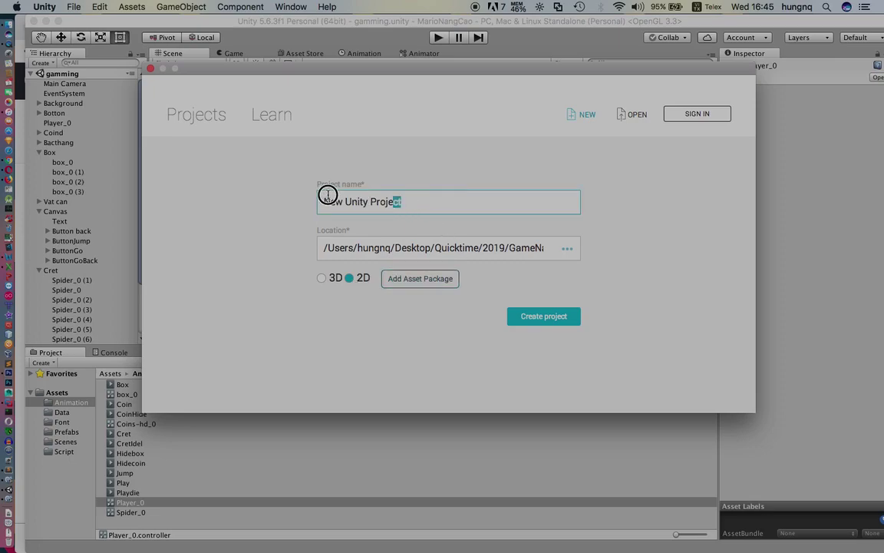
text(Gm)
key(BackSpace)
text(ameNangCao1)
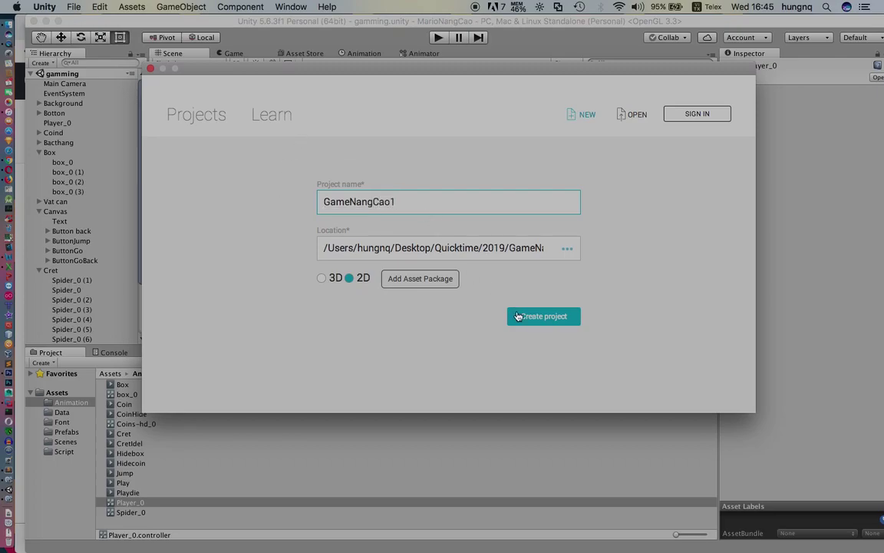
click(525, 316)
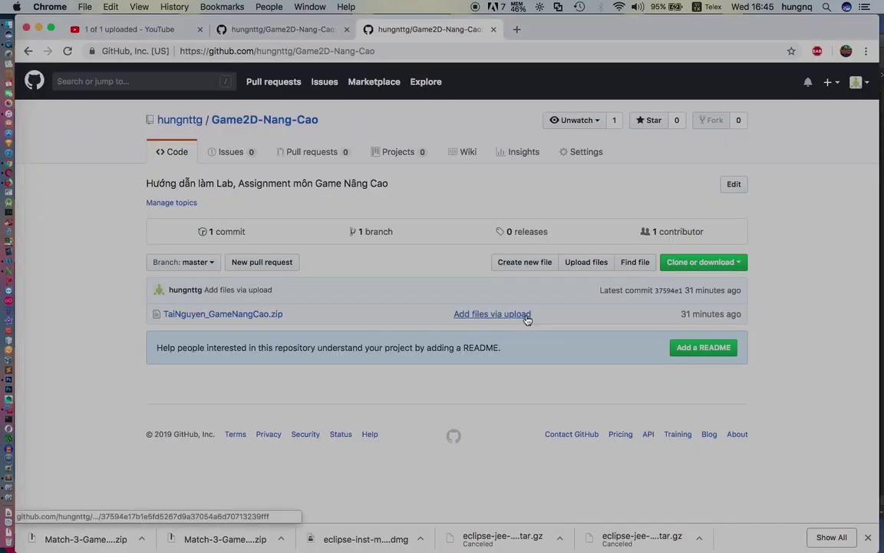
- Minimize the Chrome GitHub window and bring the new Unity project to the front
click(40, 28)
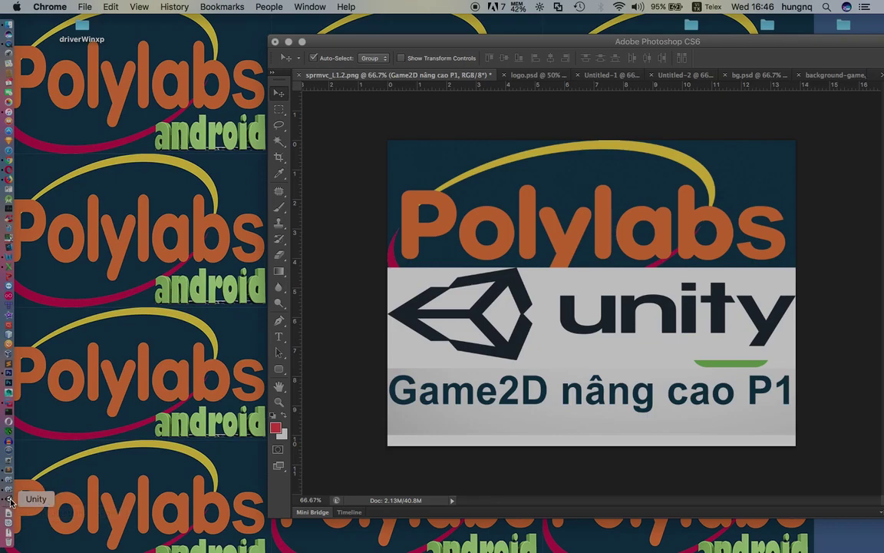
click(10, 501)
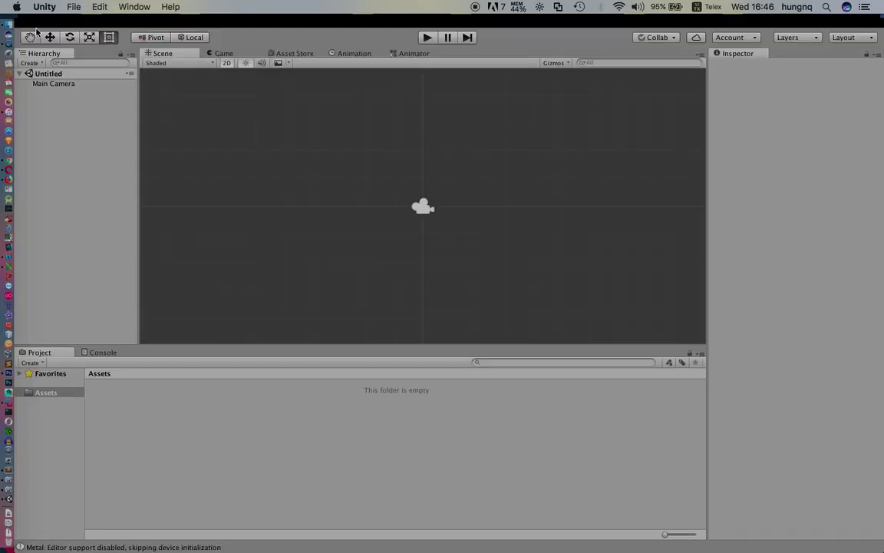
- Open the Unity application menu in the GameNangCao1 project
click(42, 7)
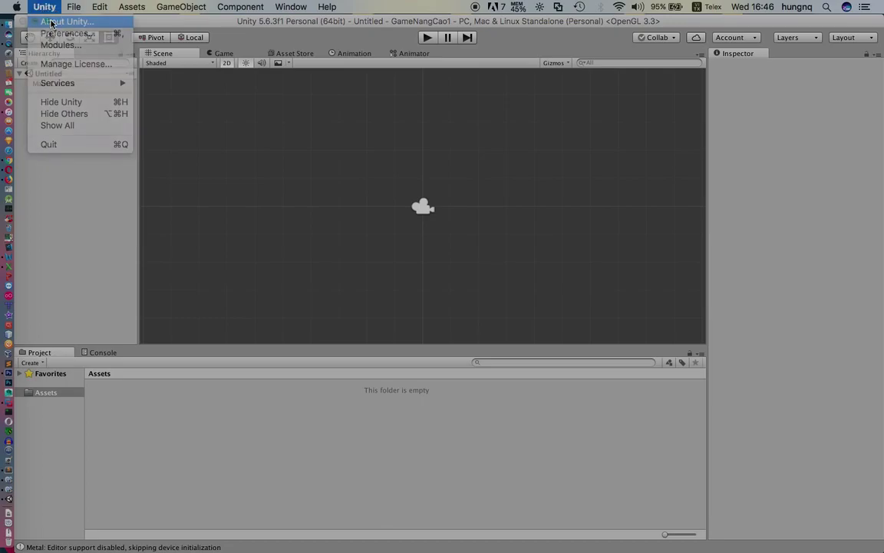
click(52, 22)
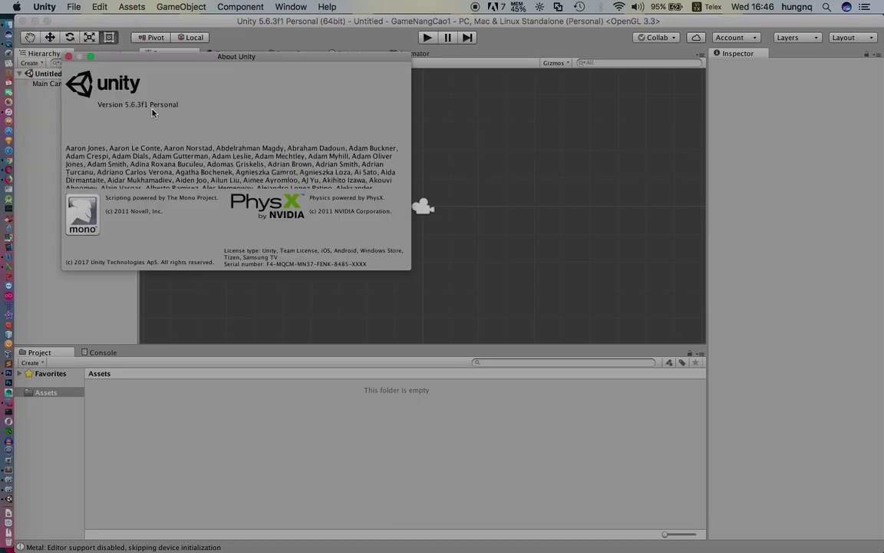
click(69, 58)
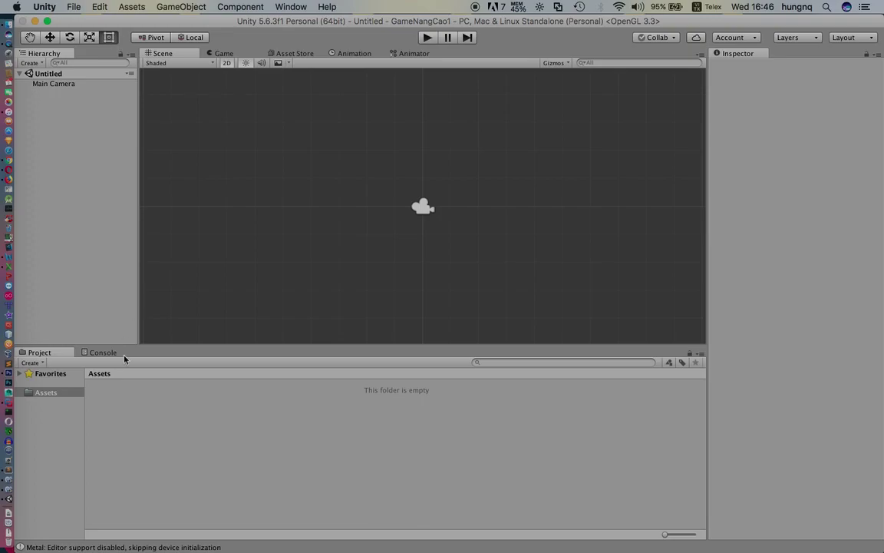
- Create a new folder in Assets and switch the keyboard input source to U.S
right_click(115, 400)
mouse_move(157, 334)
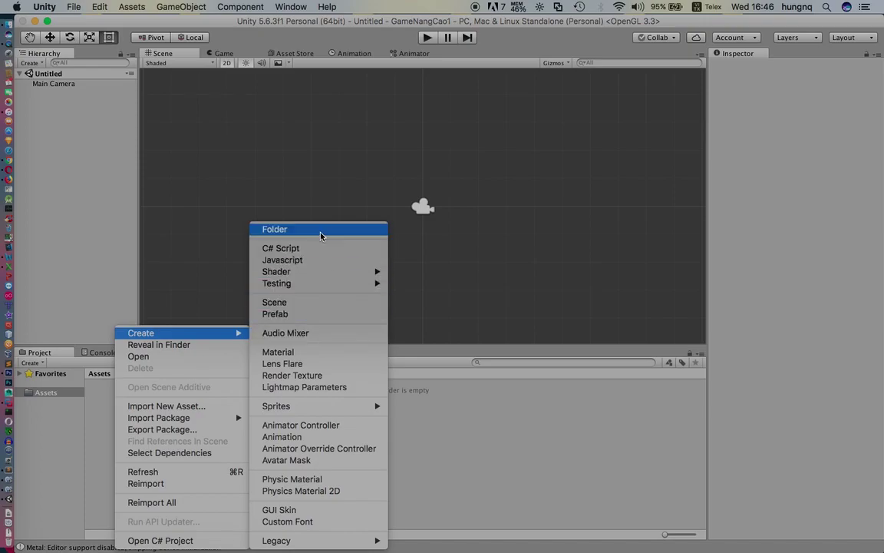
click(321, 232)
text(Animation)
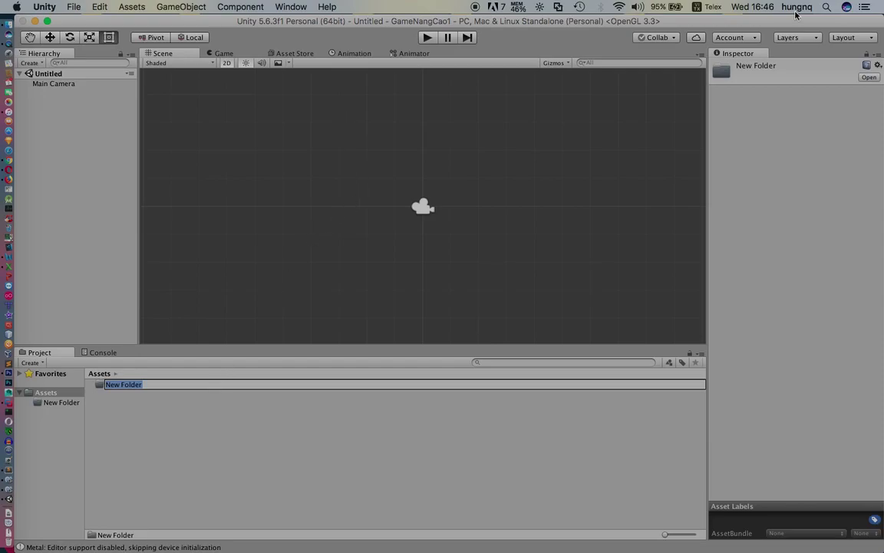
click(696, 7)
click(702, 34)
- Rename the New Folder to Animation
right_click(125, 385)
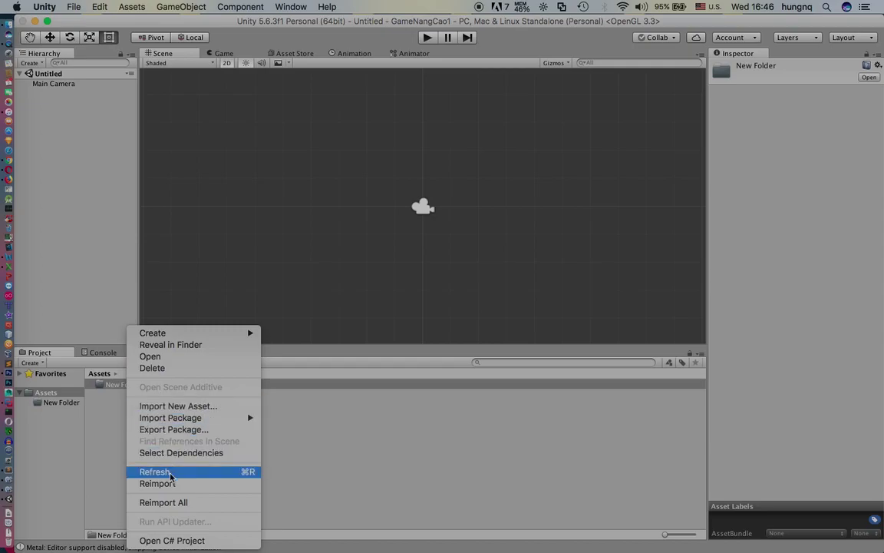
click(118, 390)
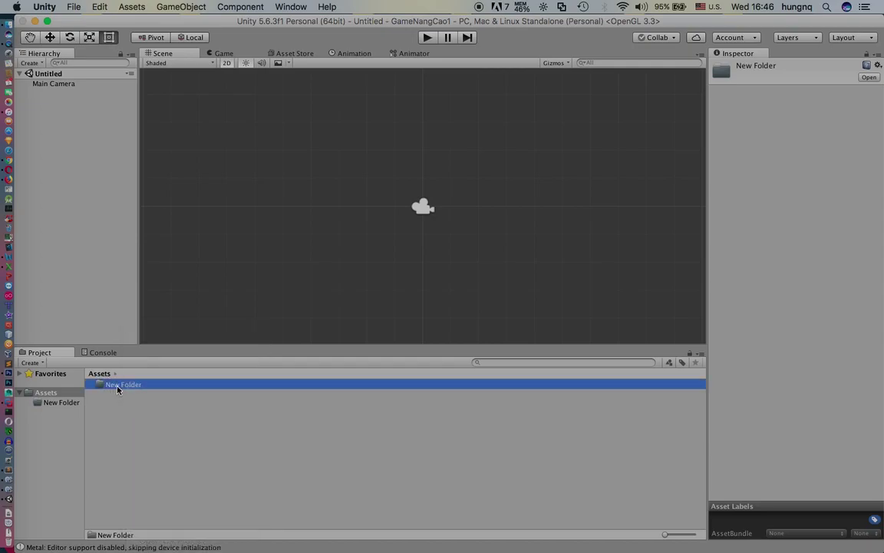
click(153, 384)
text(Animation)
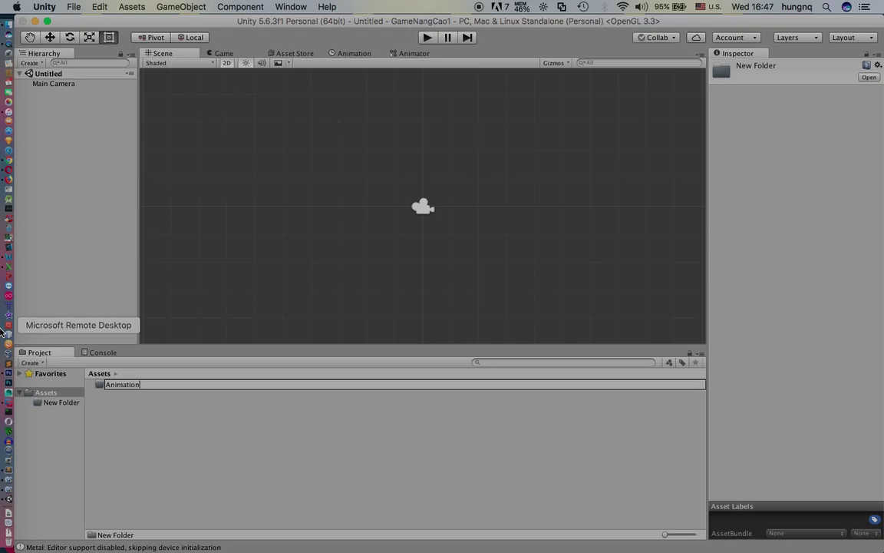
key(Return)
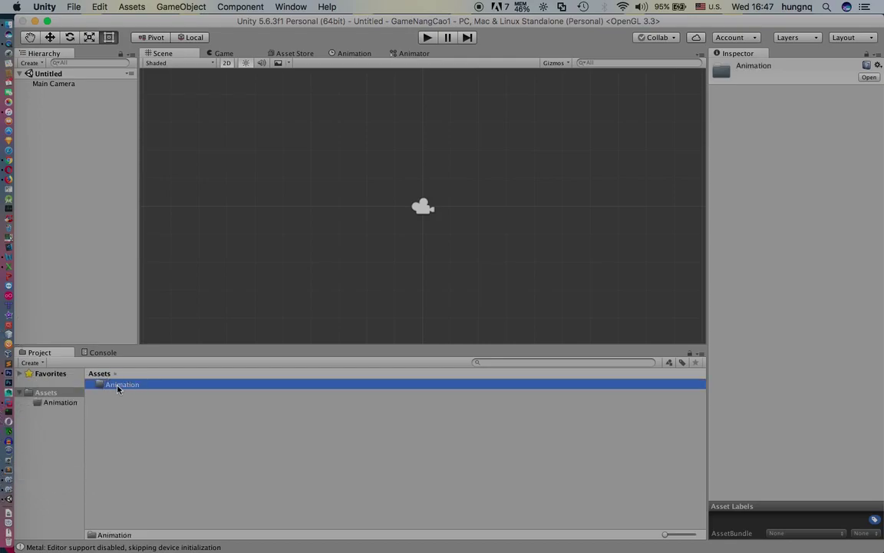
- Check the Animation folder's contents, return to Assets, and bring the browser forward
double_click(117, 389)
click(99, 373)
double_click(115, 385)
click(99, 373)
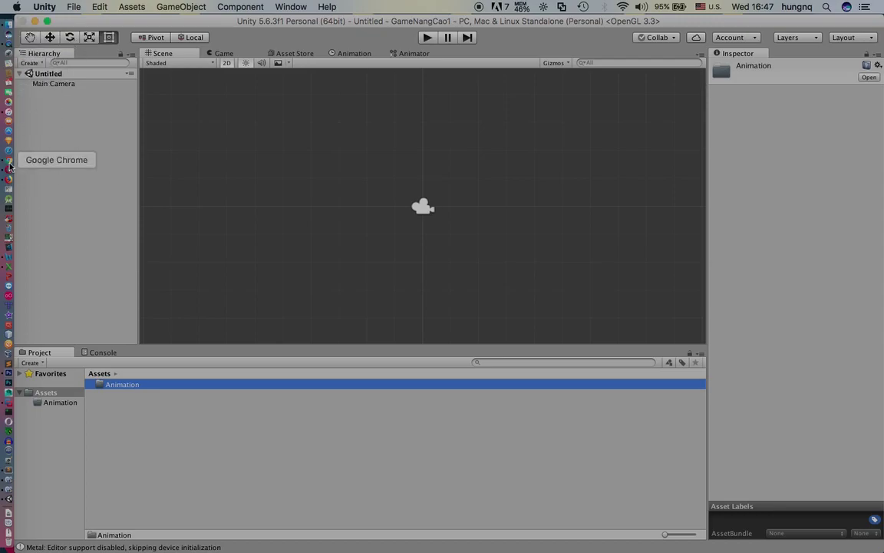
click(9, 161)
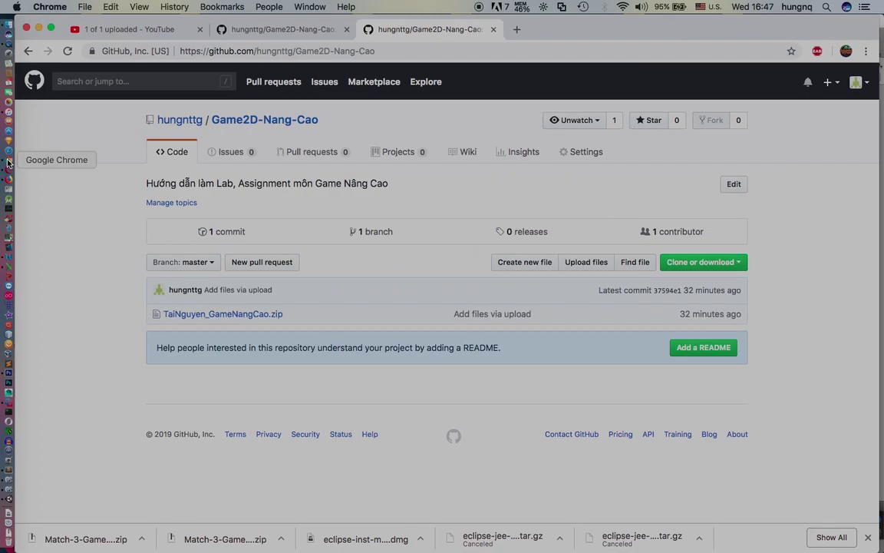
- Download TaiNguyen_GameNangCao.zip from its GitHub file page and show it in Finder
click(244, 316)
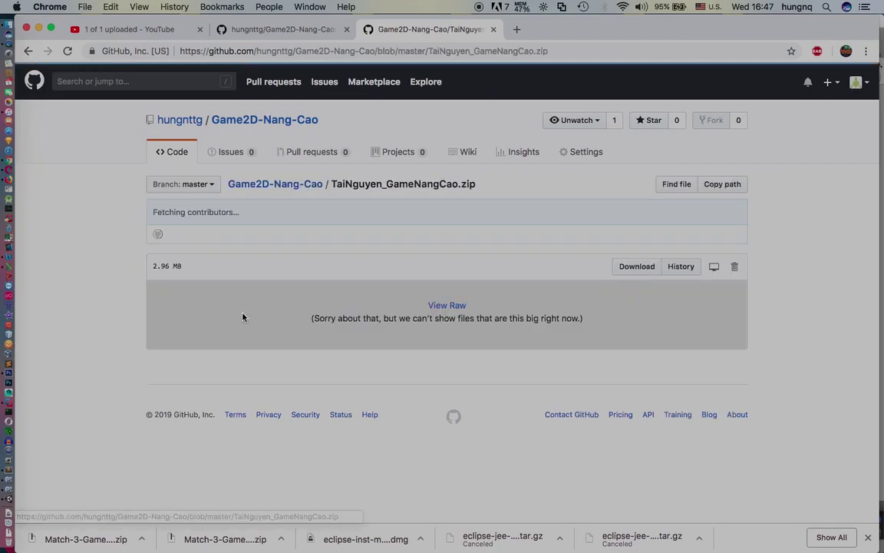
click(629, 269)
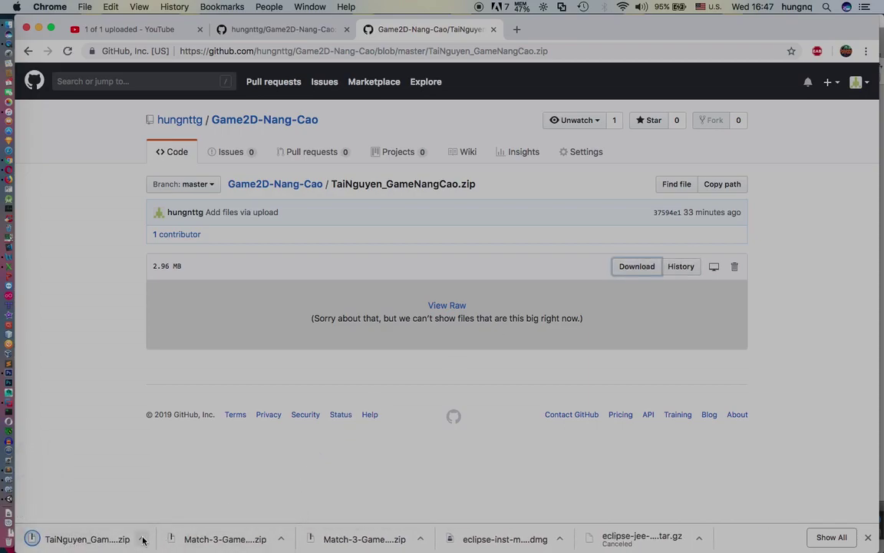
click(141, 539)
click(171, 522)
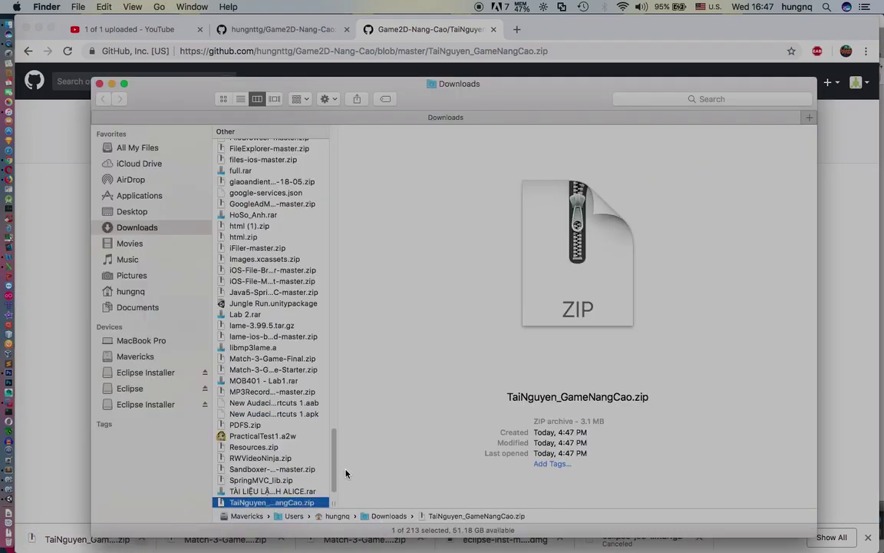
- Unzip TaiNguyen_GameNangCao.zip, copy its Data and Font folders, and return to Unity
double_click(249, 503)
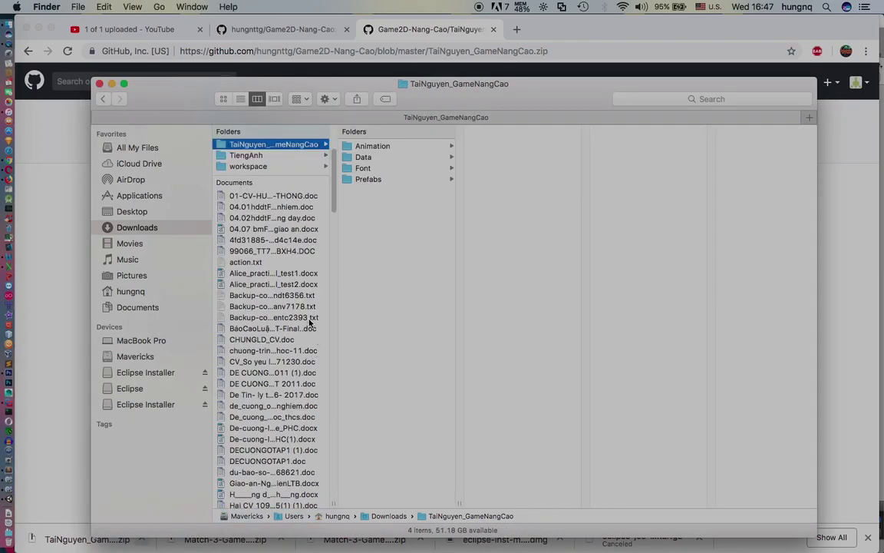
click(363, 156)
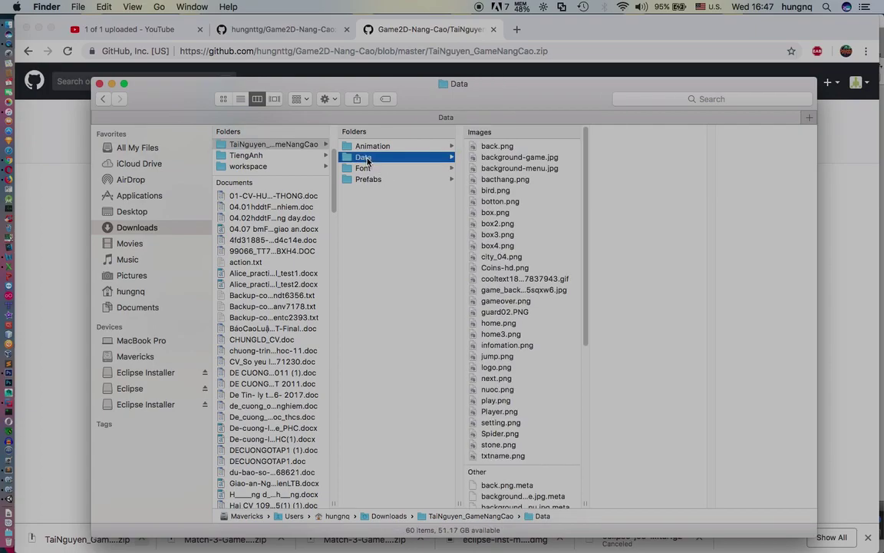
shift+click(365, 169)
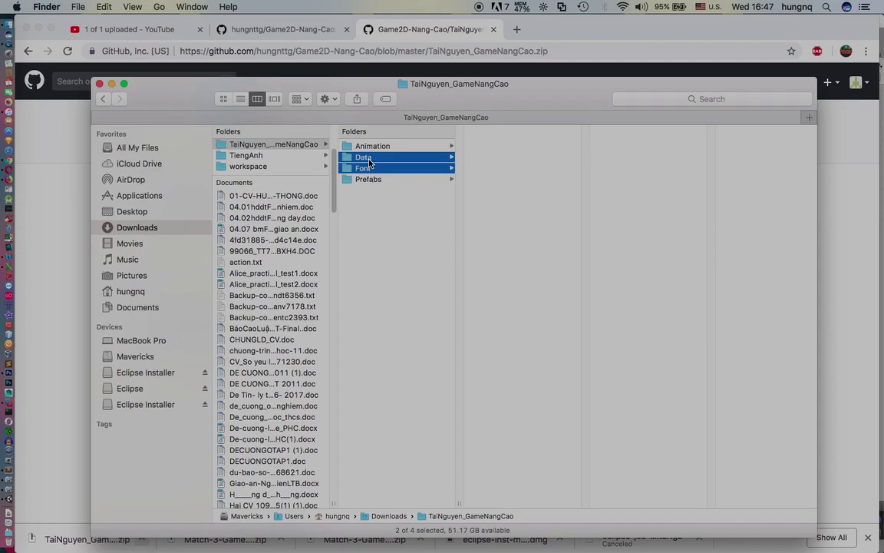
right_click(369, 161)
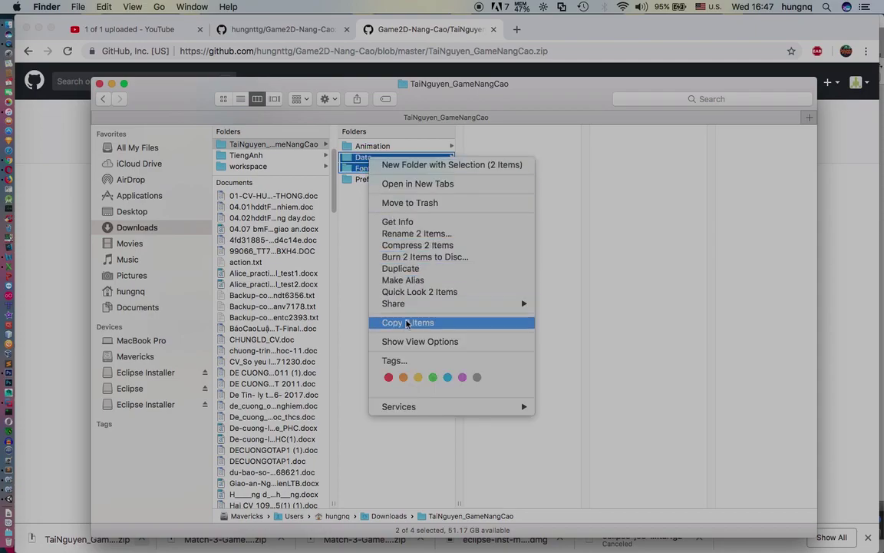
click(399, 291)
click(39, 223)
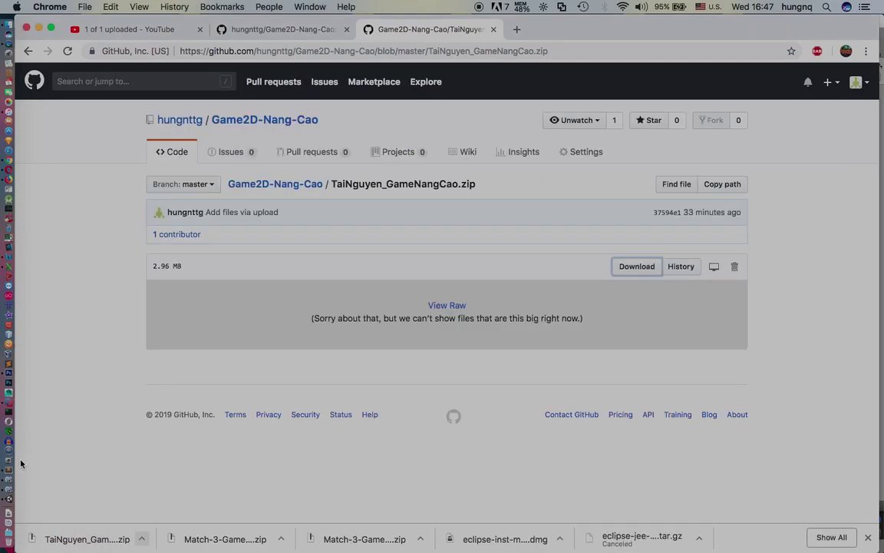
click(9, 500)
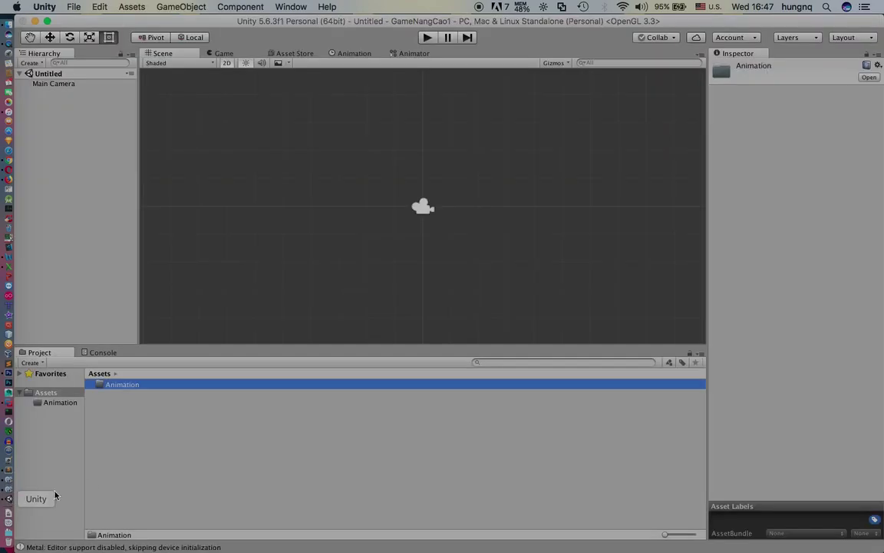
- Drag the Data and Font folders from Finder into the project's Assets folder
right_click(156, 458)
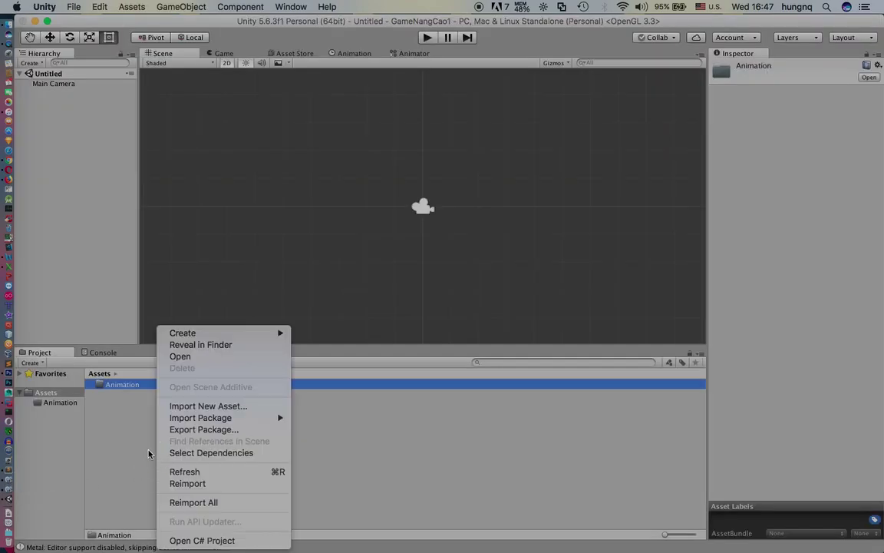
click(140, 448)
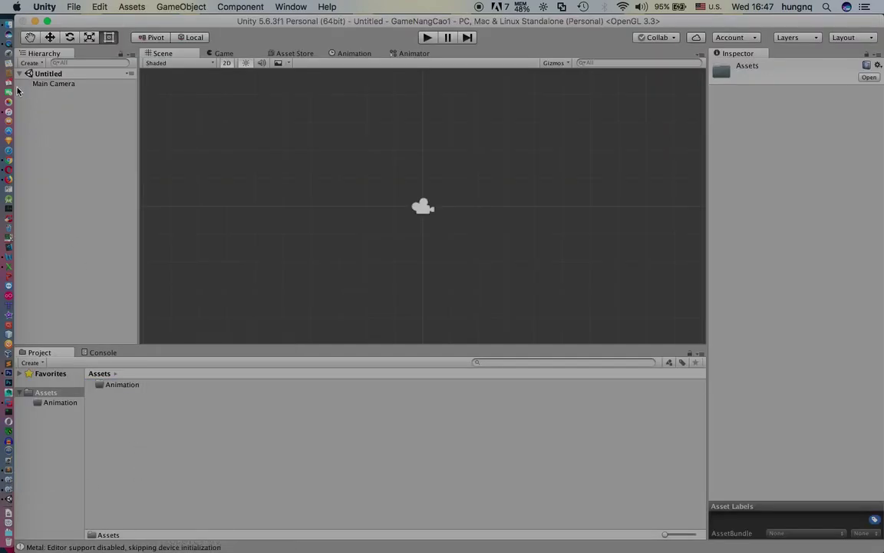
click(9, 26)
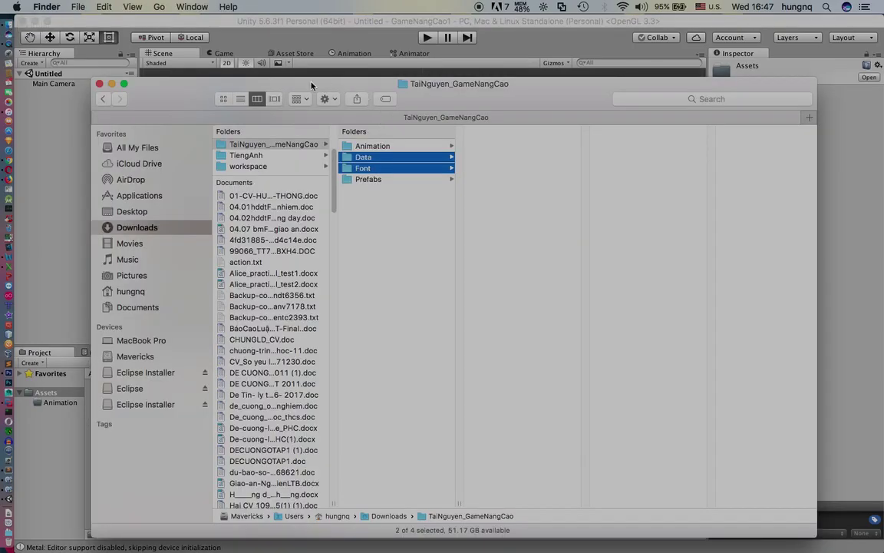
drag(311, 87, 615, 53)
drag(661, 122, 135, 471)
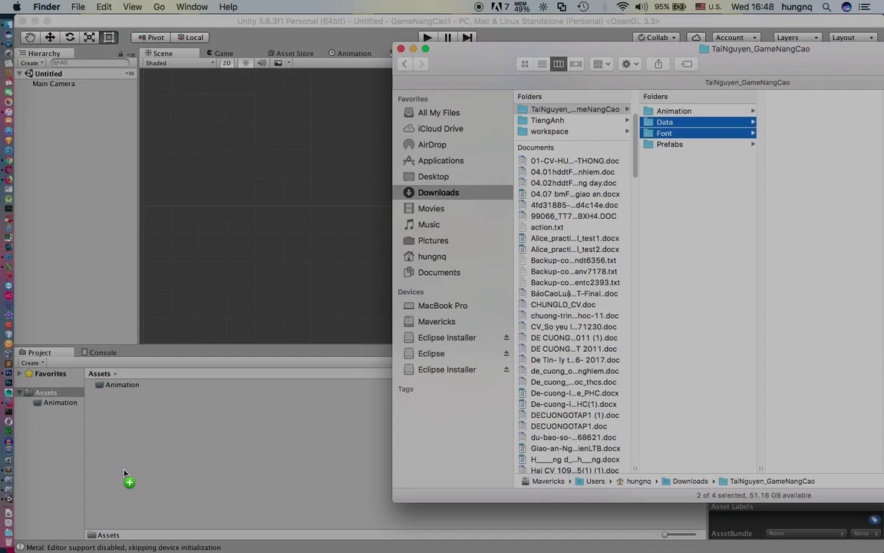
drag(124, 472, 124, 472)
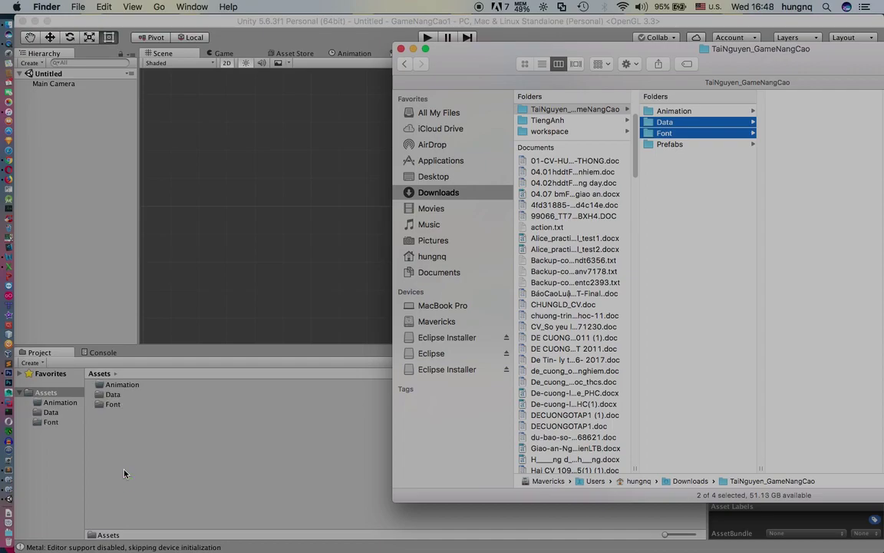
click(237, 22)
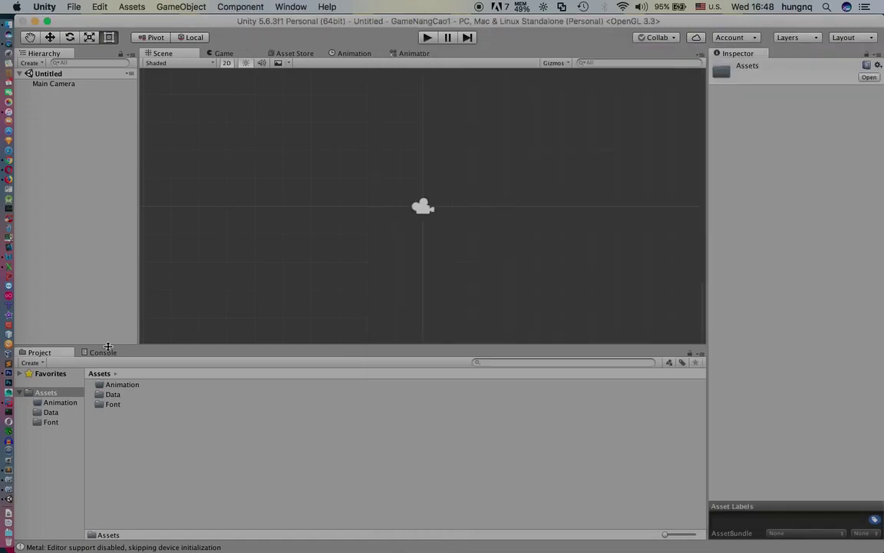
double_click(112, 385)
- Go back to Assets and replace the Scene view with the Animation window
click(100, 374)
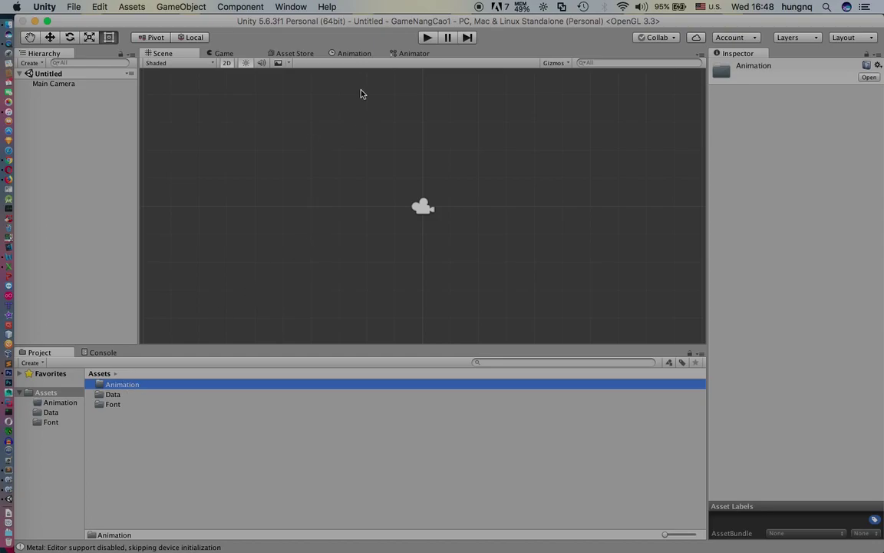
click(351, 54)
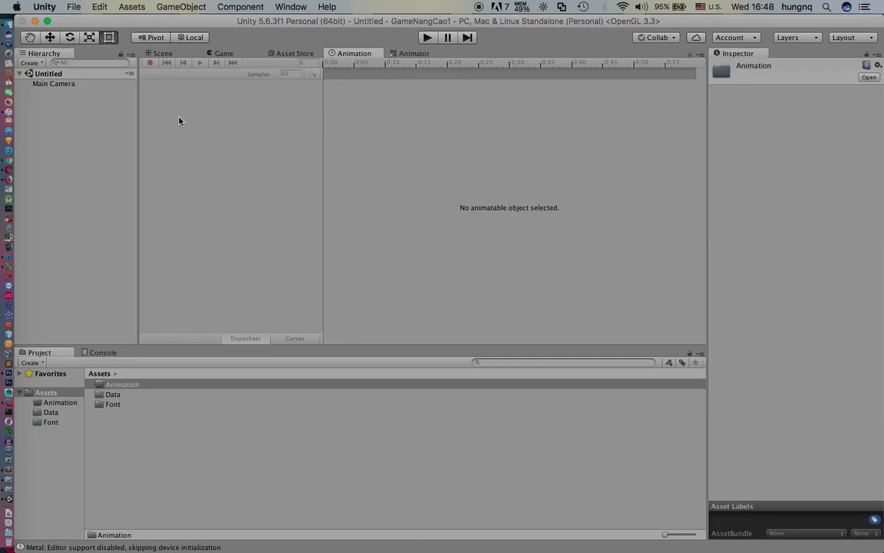
- Open the Animation folder and create an empty game object with GameObject > Create Empty
double_click(138, 385)
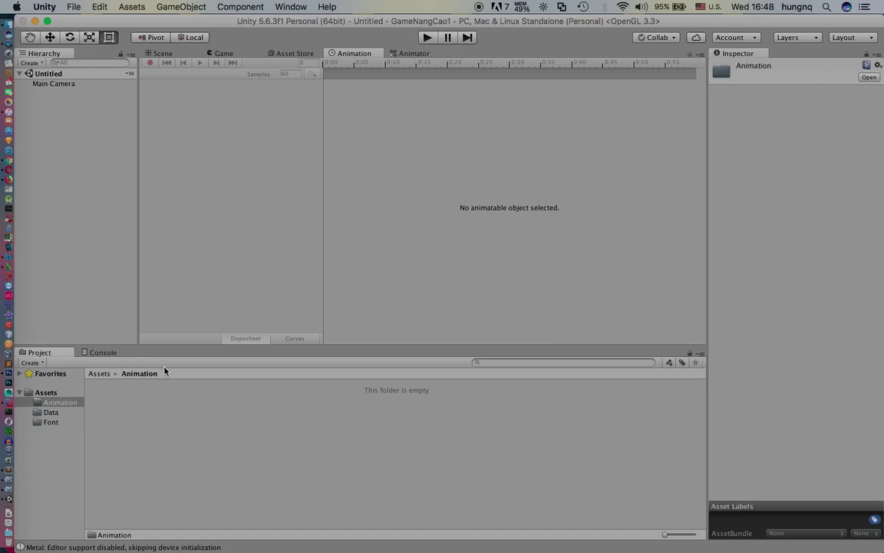
right_click(59, 165)
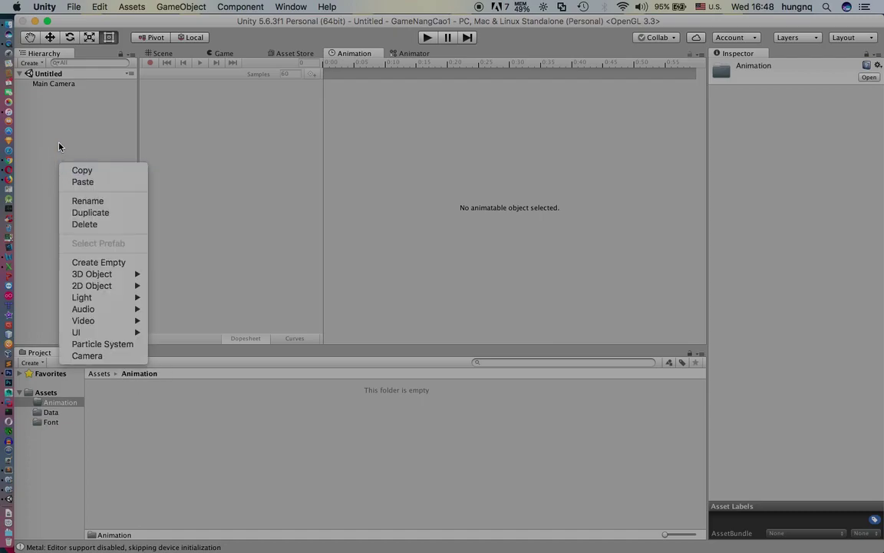
click(126, 12)
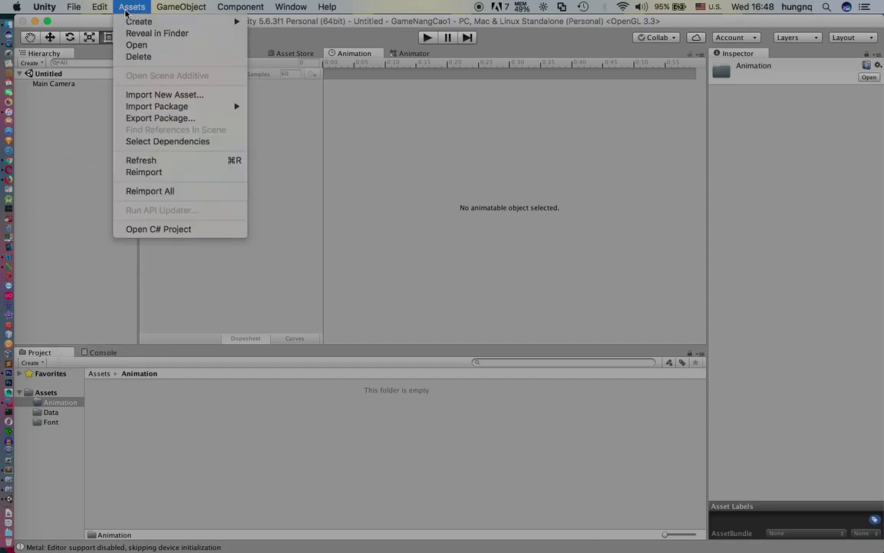
mouse_move(132, 23)
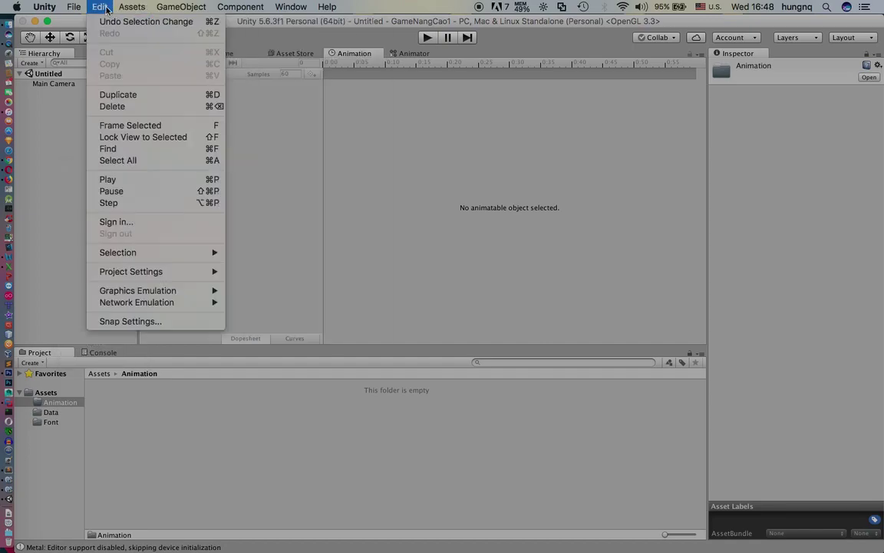
mouse_move(181, 7)
click(193, 23)
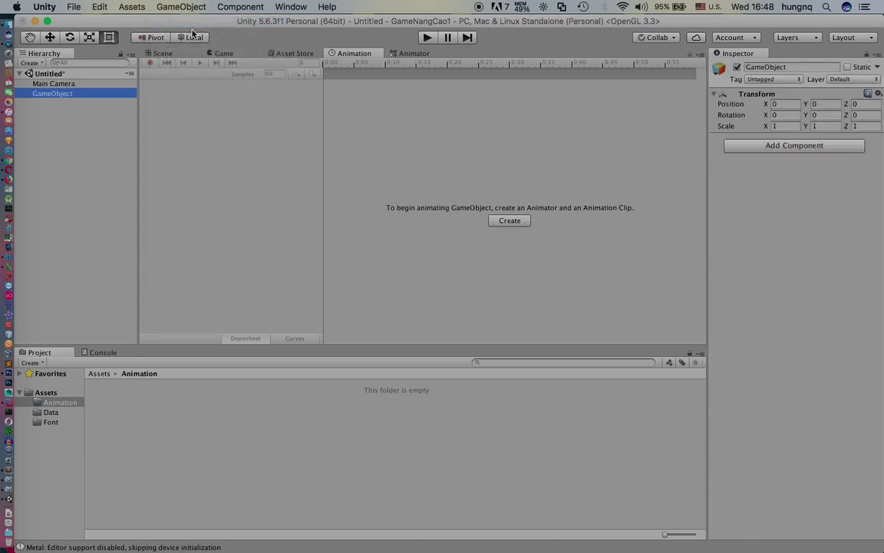
- Rename the new empty object to Box and begin creating its animation
click(56, 96)
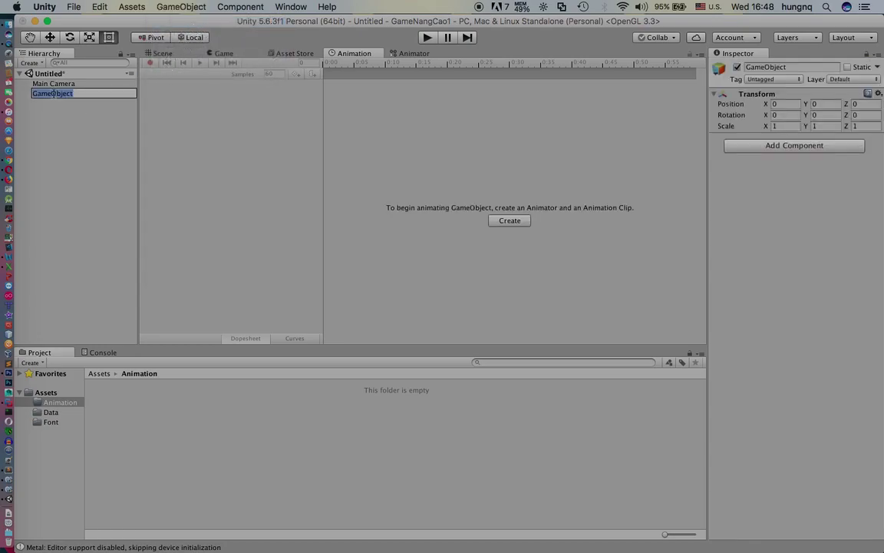
text(Box)
key(Return)
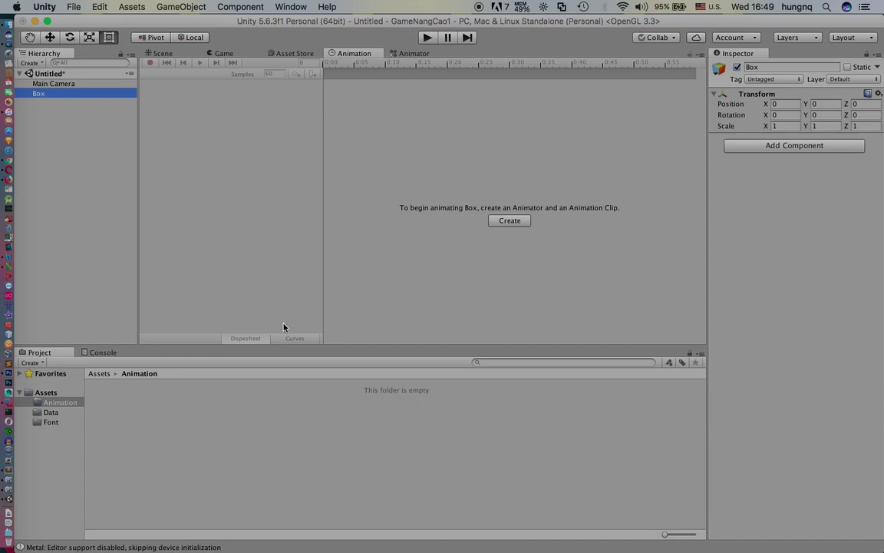
click(517, 224)
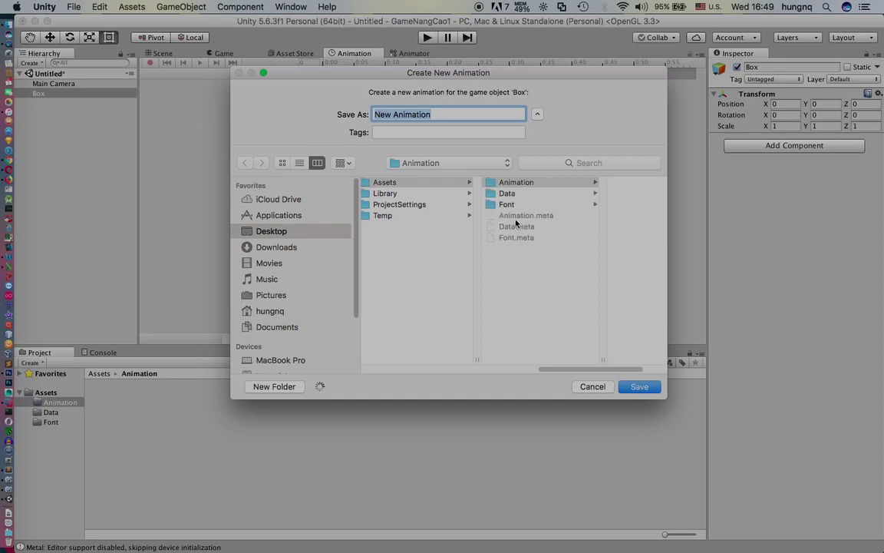
- Save Box's new animation clip as 'Box' in Assets/Animation
click(519, 183)
triple_click(439, 115)
text(Box)
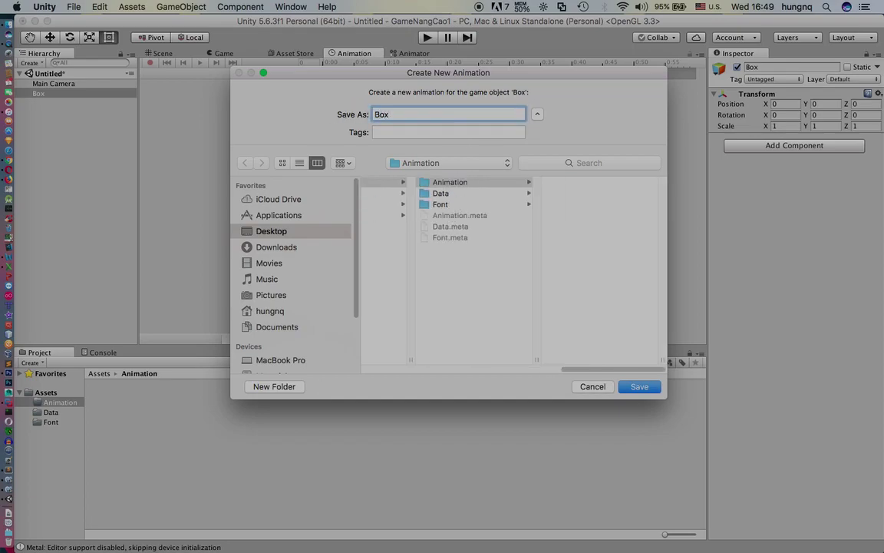
click(634, 388)
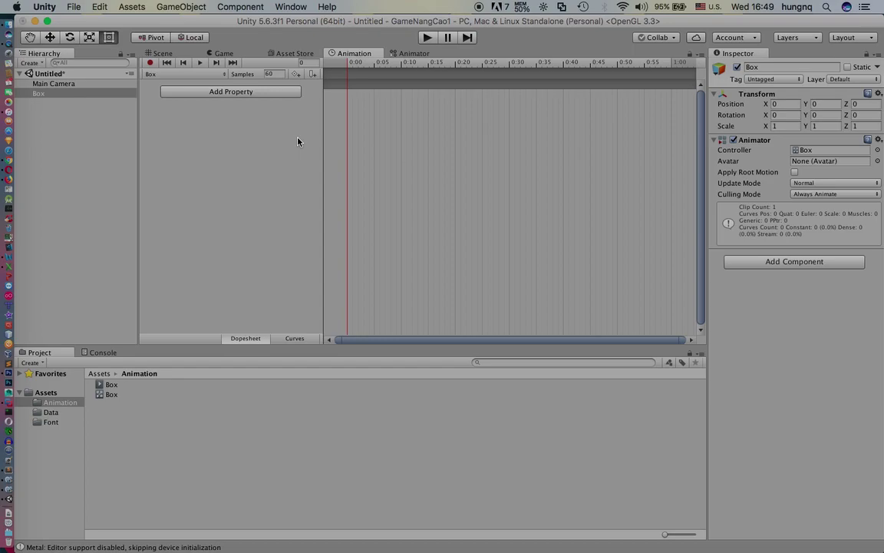
click(190, 90)
click(313, 93)
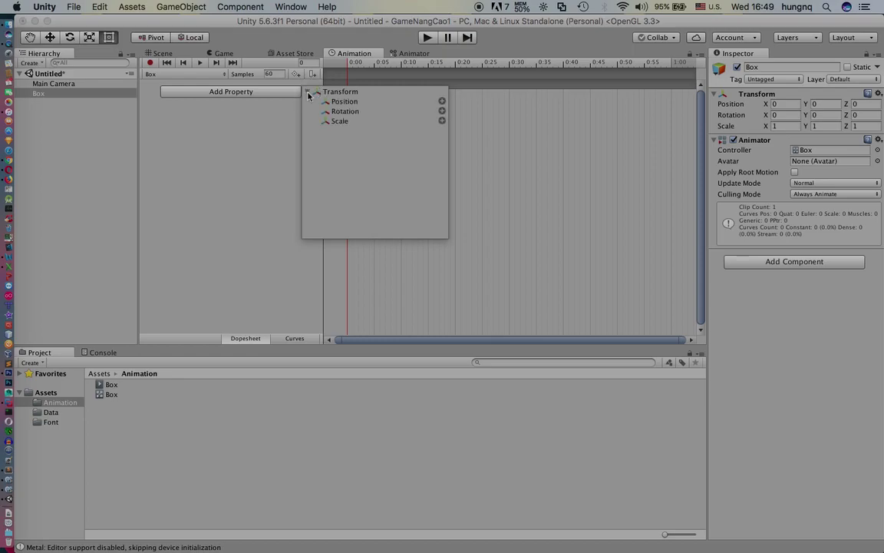
click(204, 93)
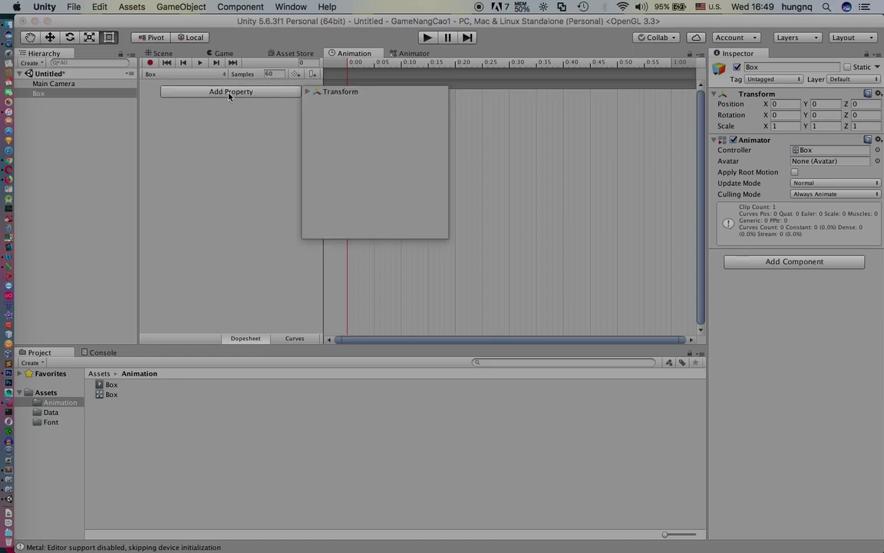
click(307, 92)
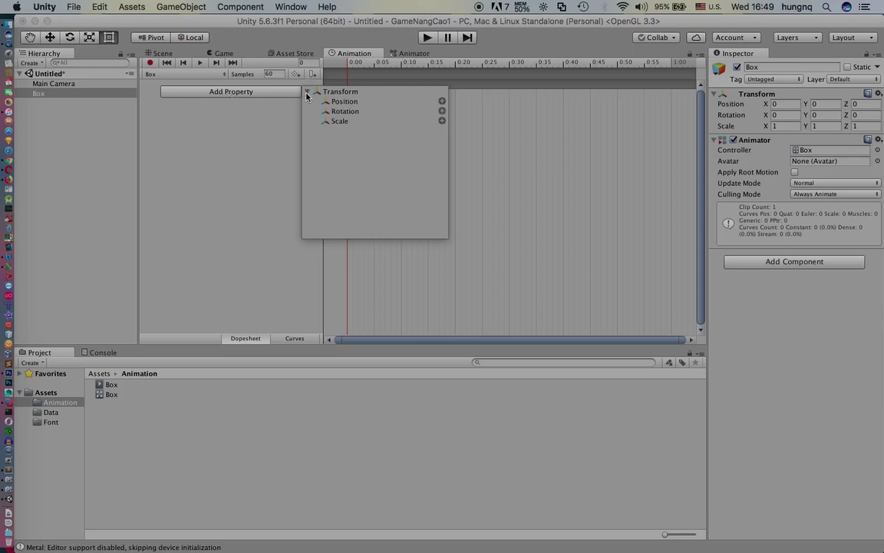
click(442, 121)
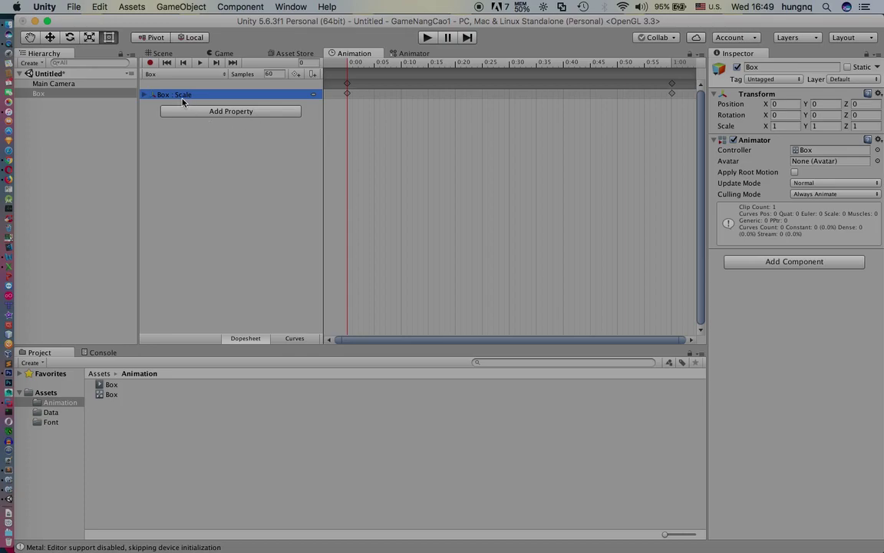
right_click(171, 101)
click(169, 106)
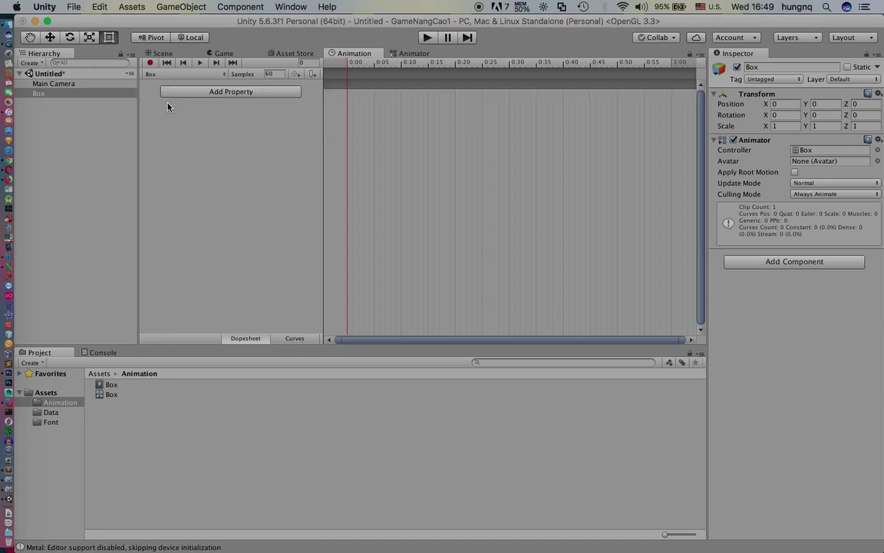
click(172, 76)
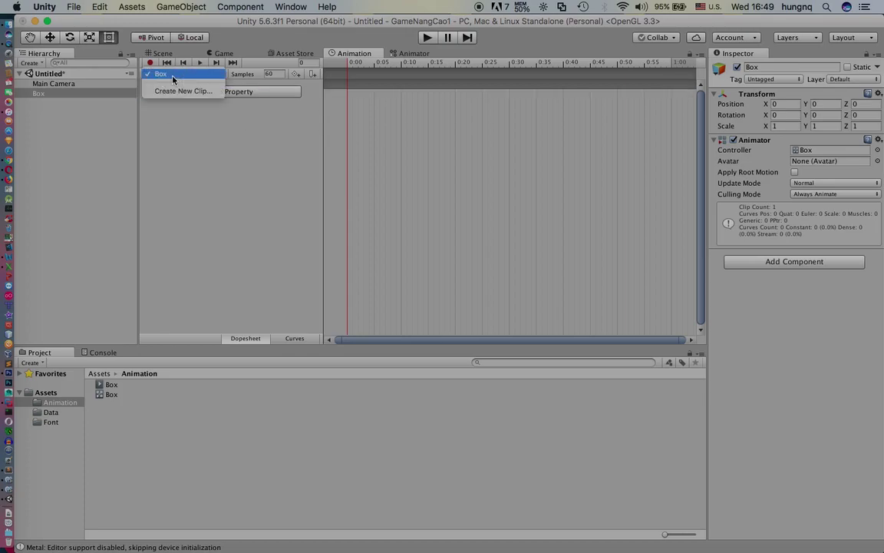
click(184, 117)
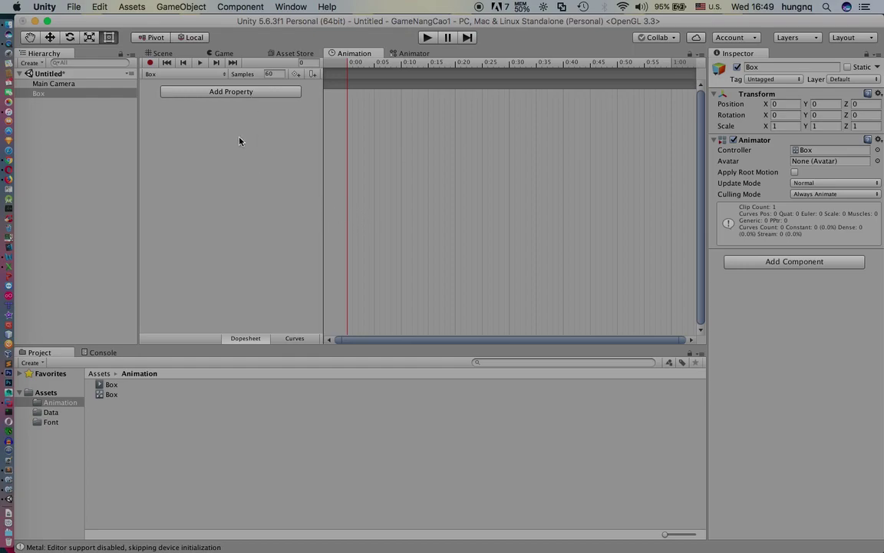
click(230, 91)
click(307, 92)
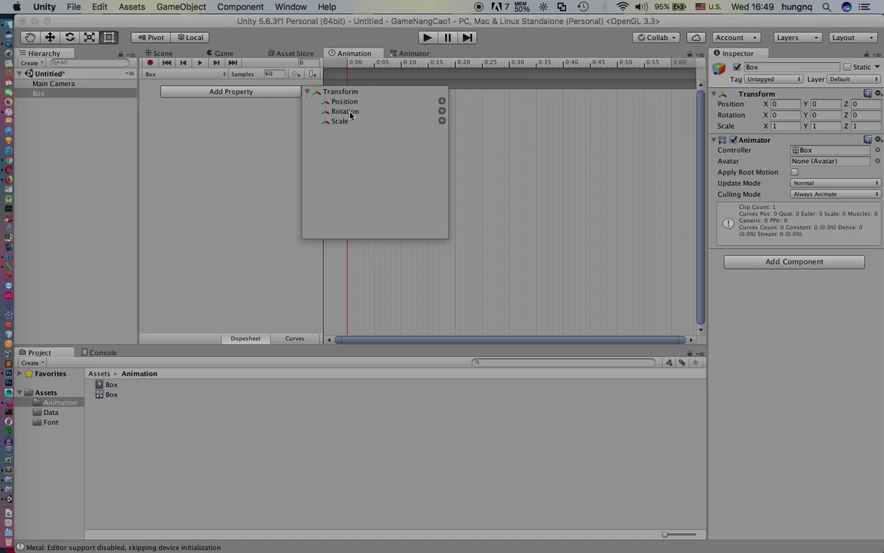
click(441, 101)
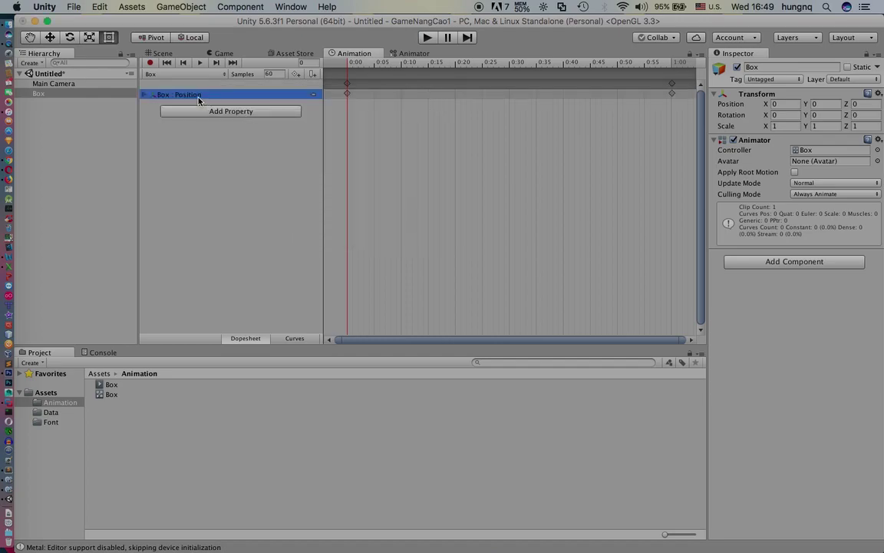
click(144, 95)
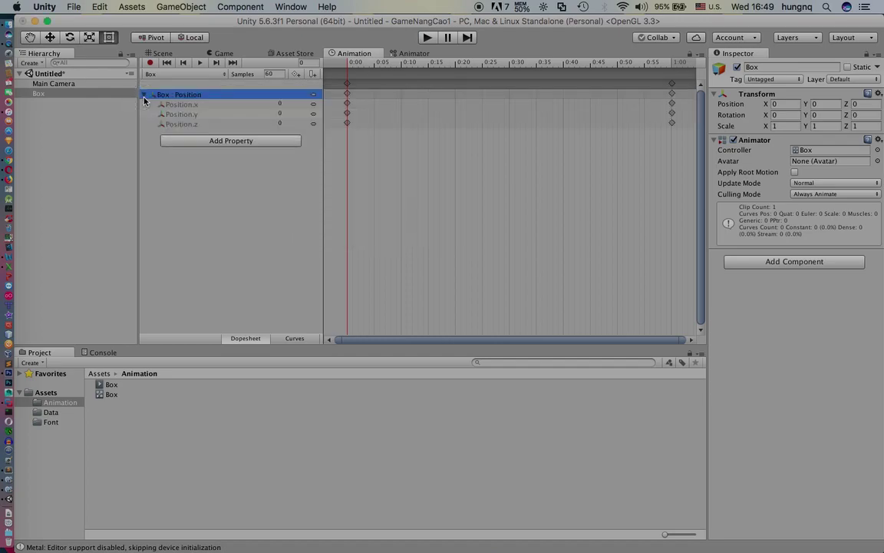
click(144, 95)
right_click(175, 102)
click(183, 102)
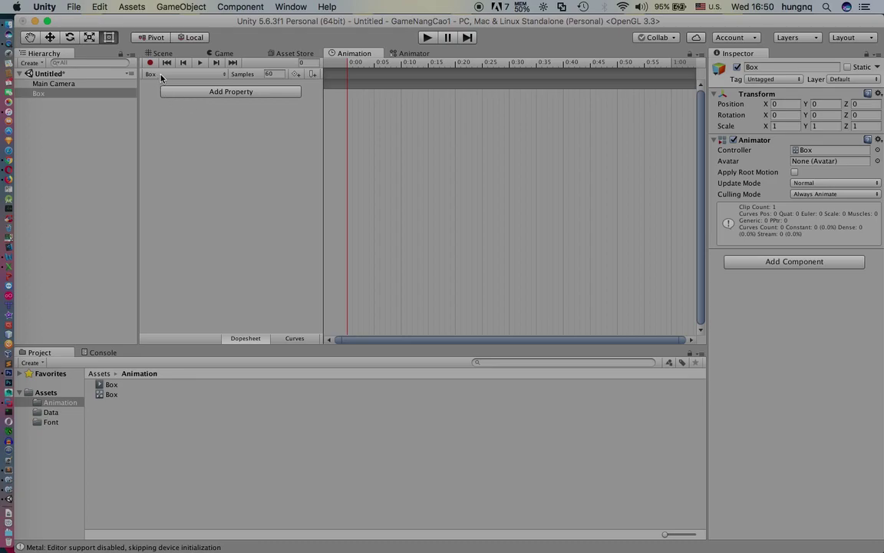
click(185, 75)
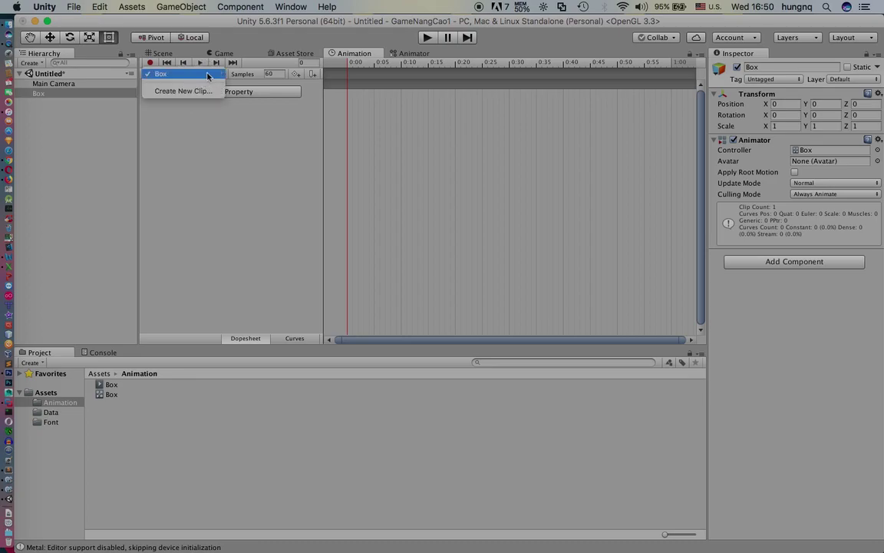
click(238, 146)
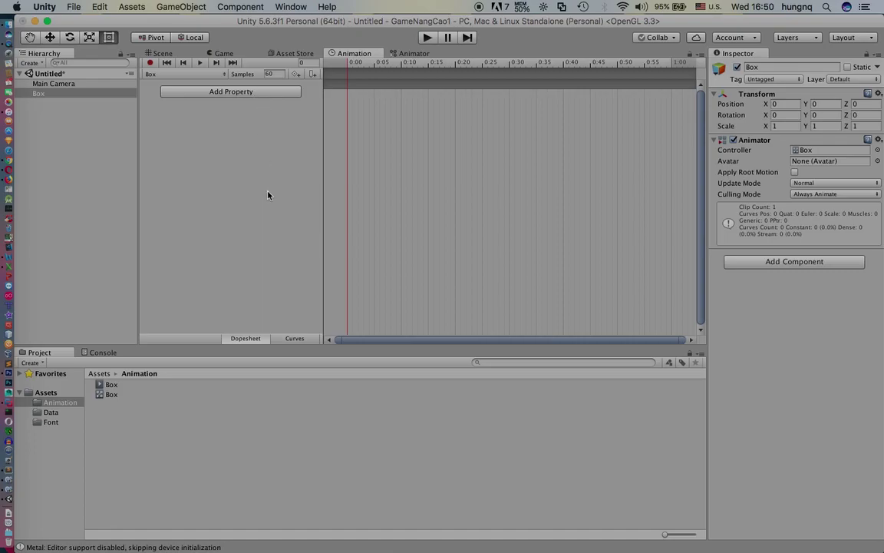
click(296, 340)
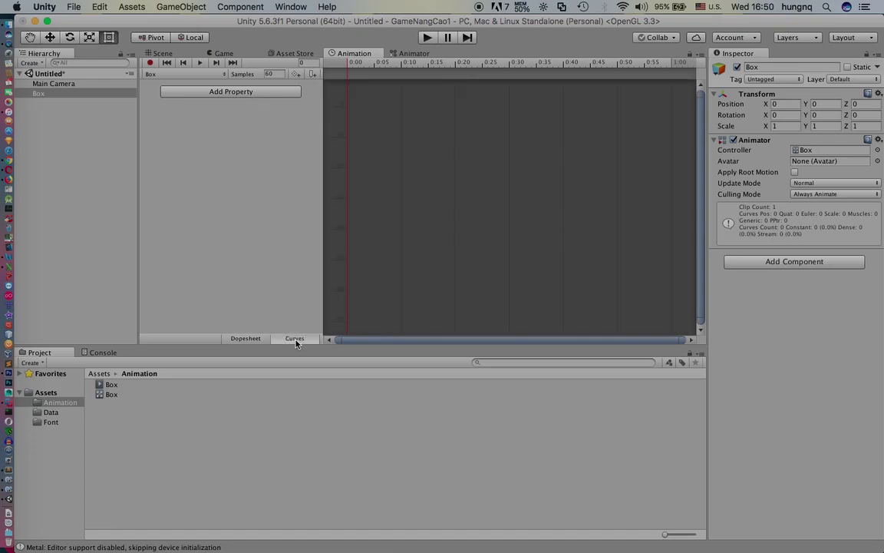
click(247, 339)
click(246, 92)
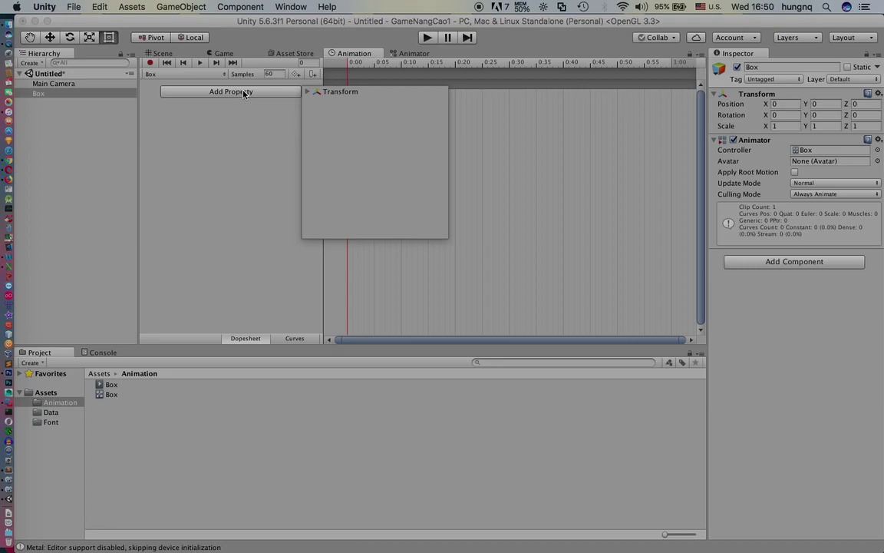
click(307, 91)
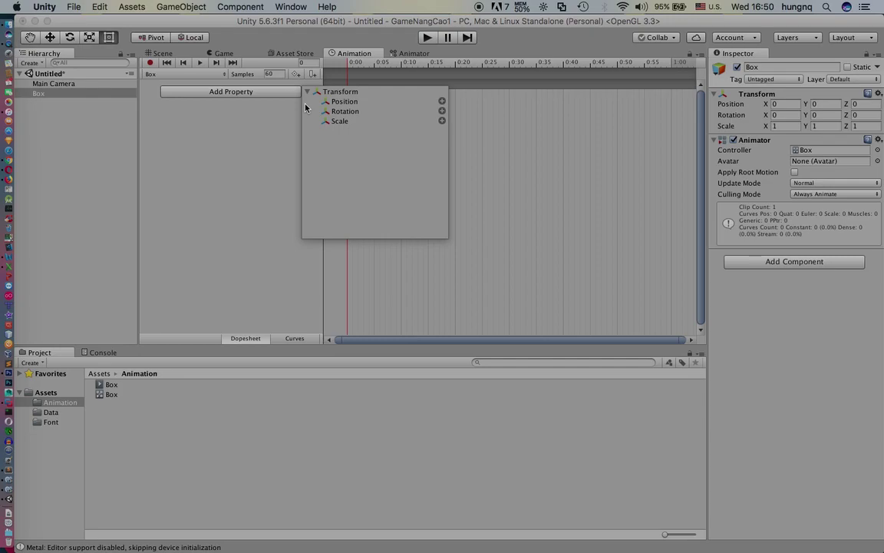
- Add a Sprite Renderer to Box and assign it the 'box' crate sprite
click(57, 95)
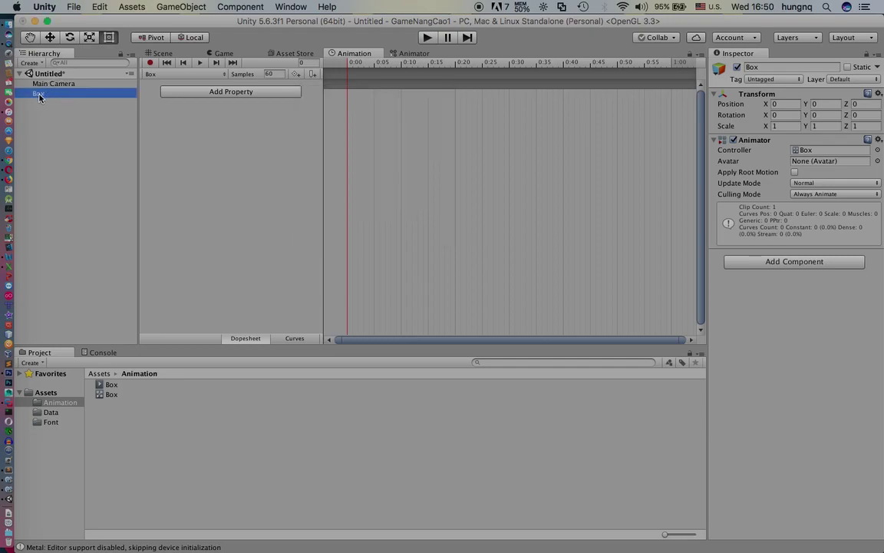
click(785, 262)
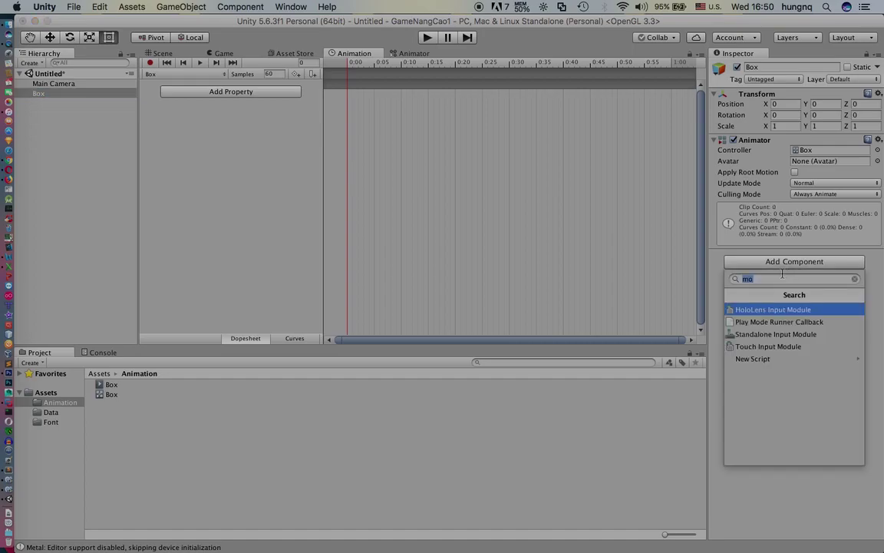
text(spr)
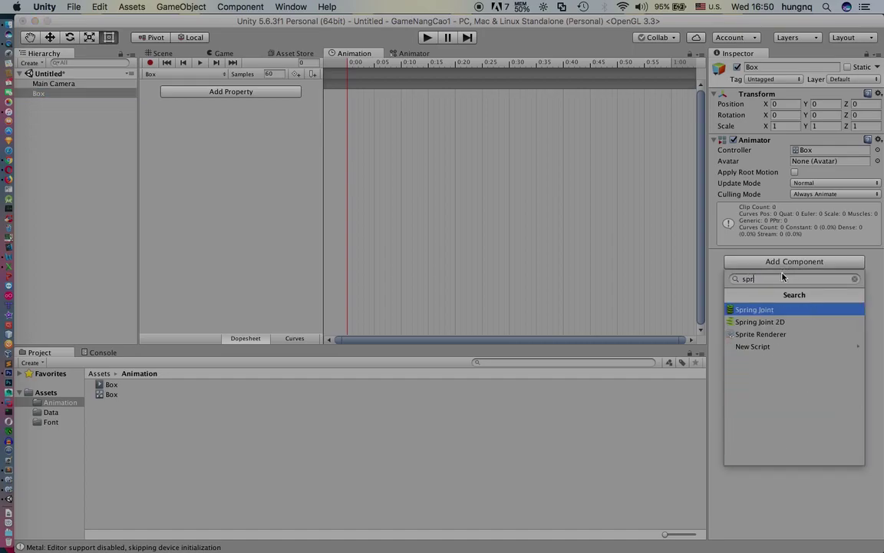
click(768, 333)
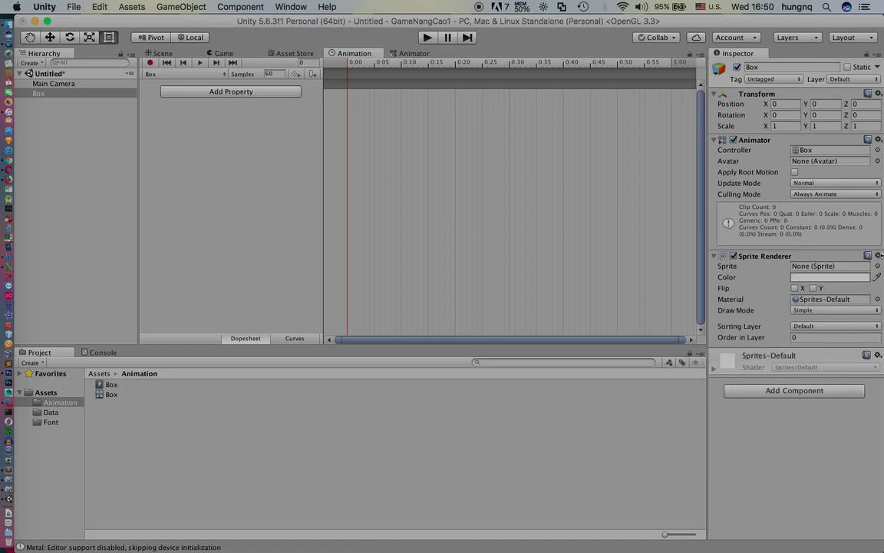
click(878, 266)
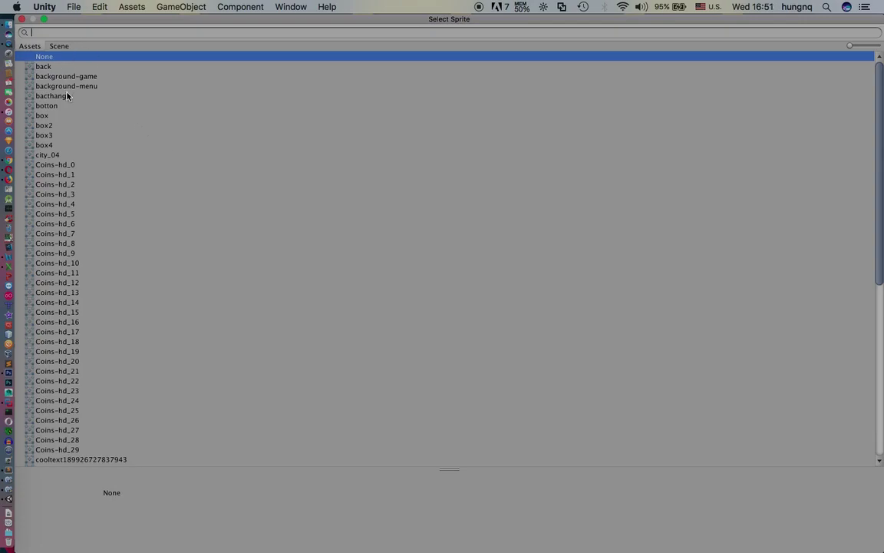
double_click(43, 116)
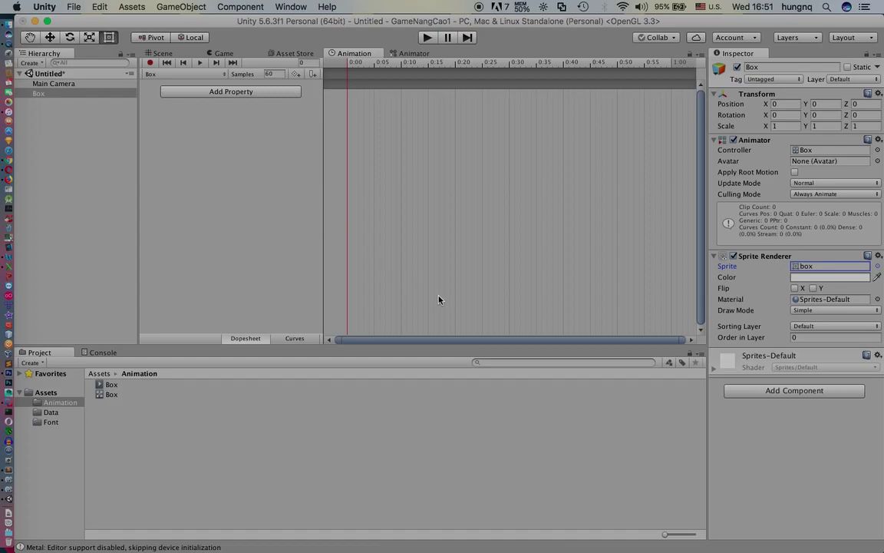
click(158, 53)
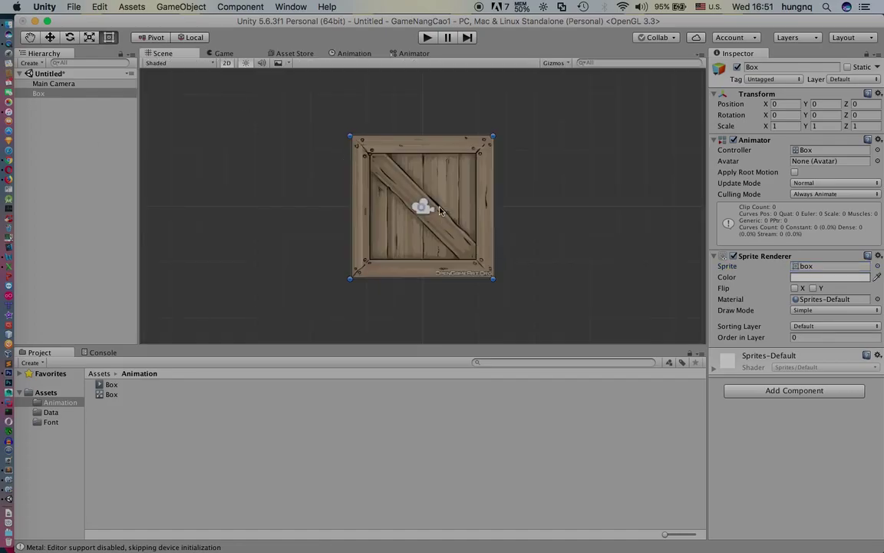
click(354, 53)
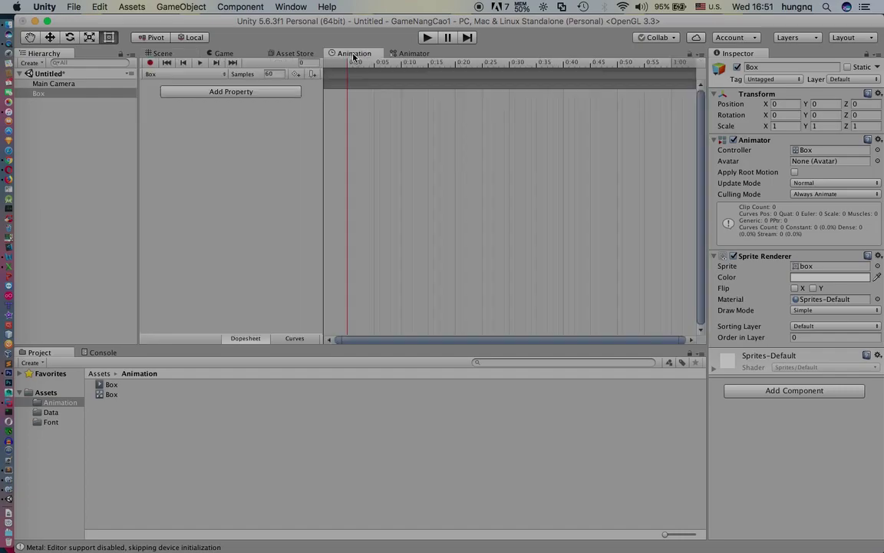
- Keep the Box clip selected and add an animation event at 0:00
click(184, 73)
click(218, 137)
click(347, 64)
click(311, 74)
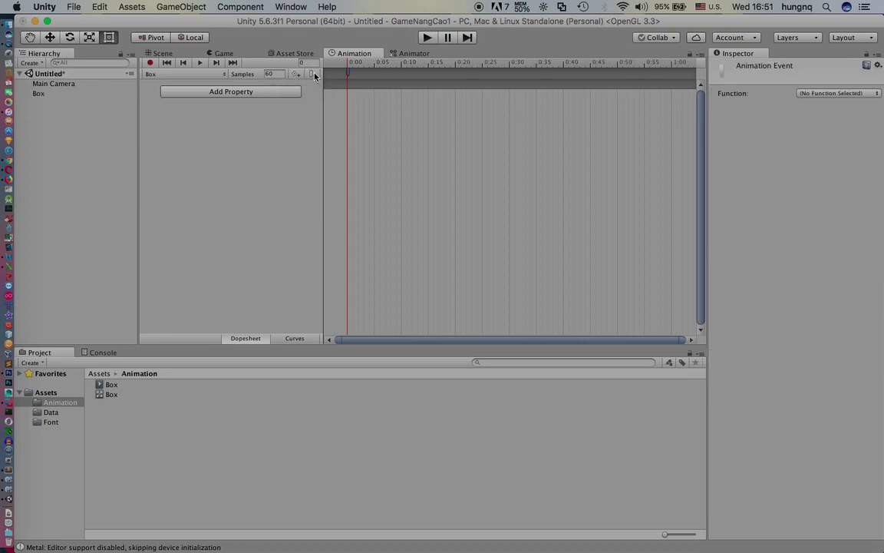
- Add a Sprite Renderer > Sprite track to the Box clip, then save with Cmd+S
click(235, 95)
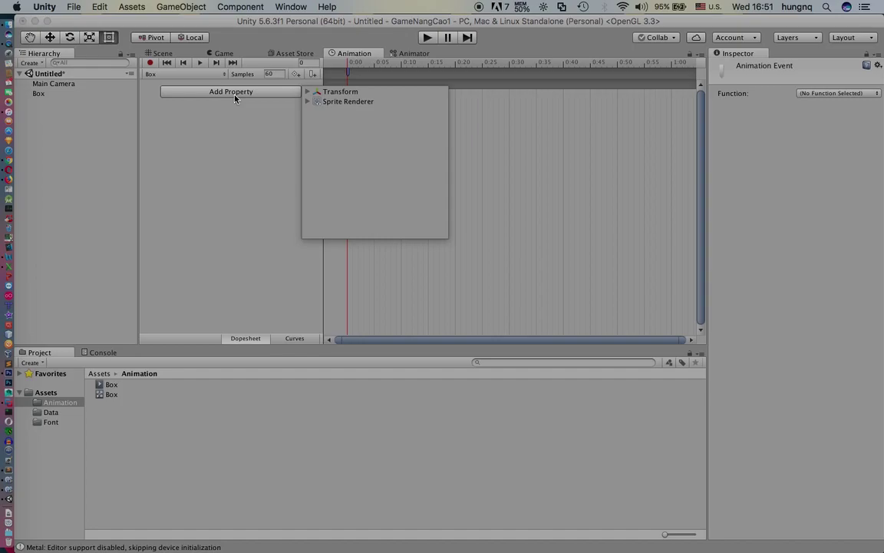
click(314, 102)
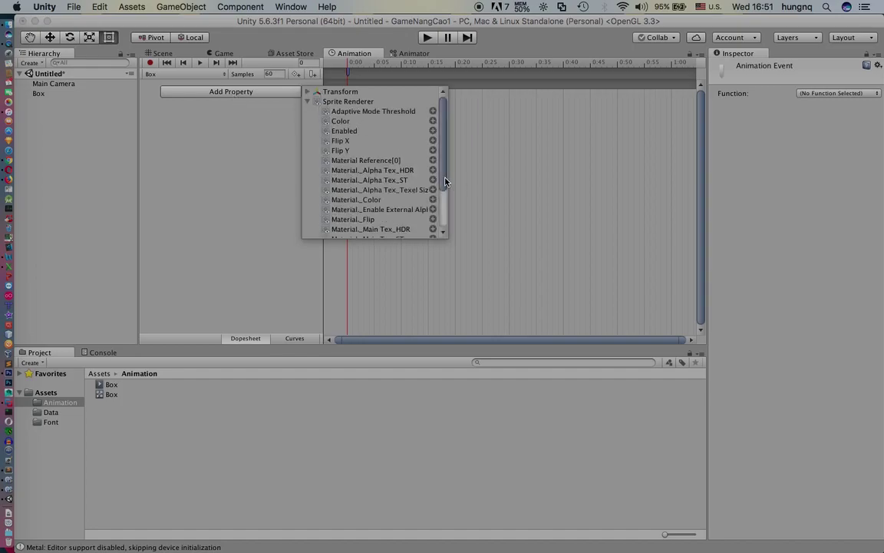
drag(446, 181, 446, 217)
click(431, 234)
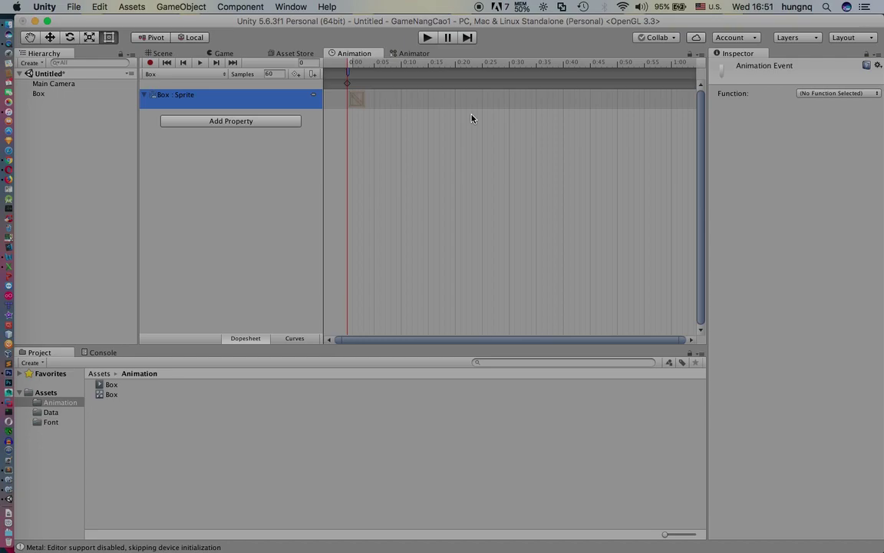
key(super+s)
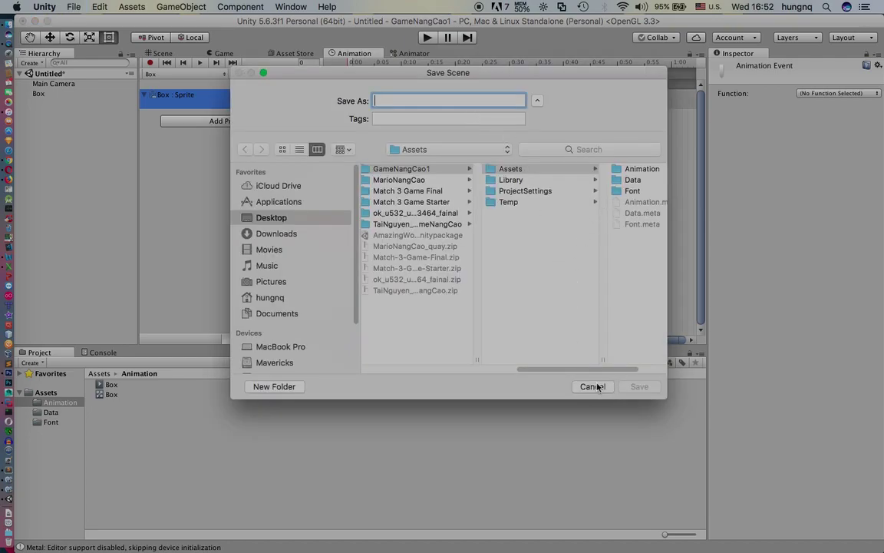
- Save the scene as Box.unity in Assets/Animation
click(634, 170)
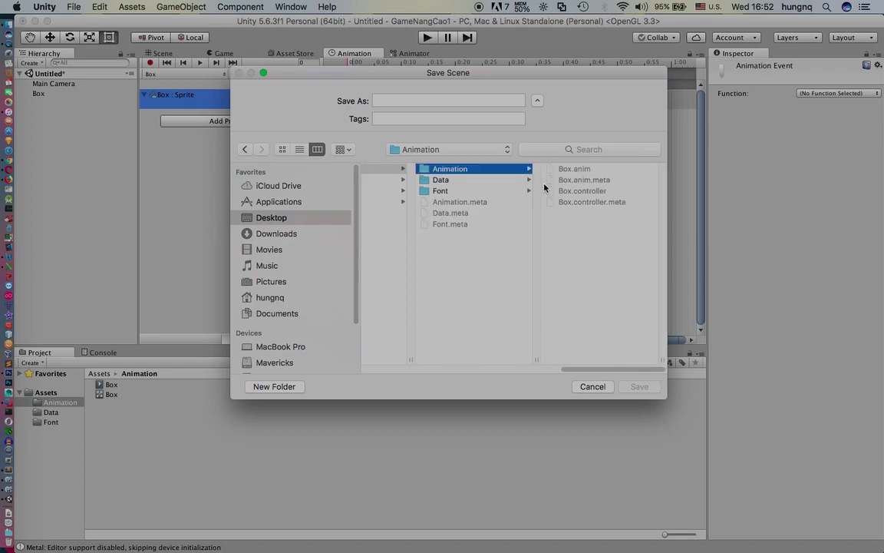
click(572, 169)
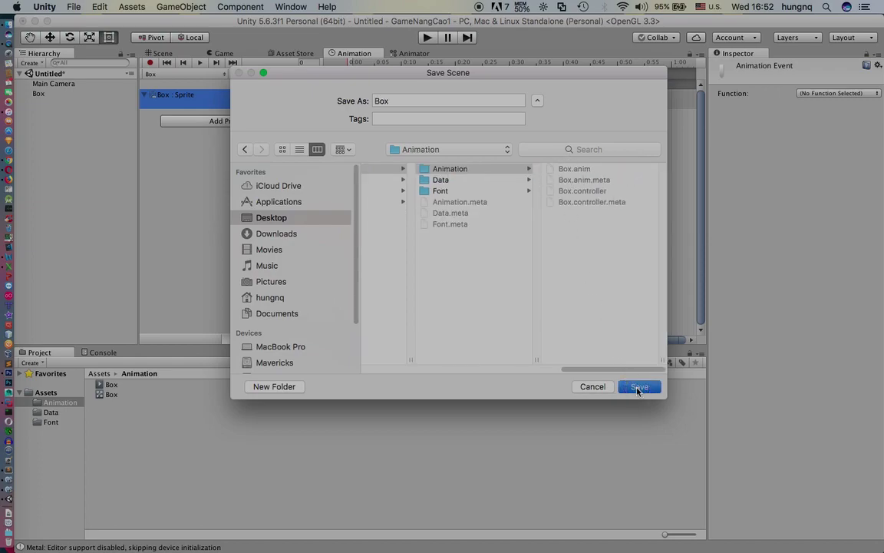
click(637, 388)
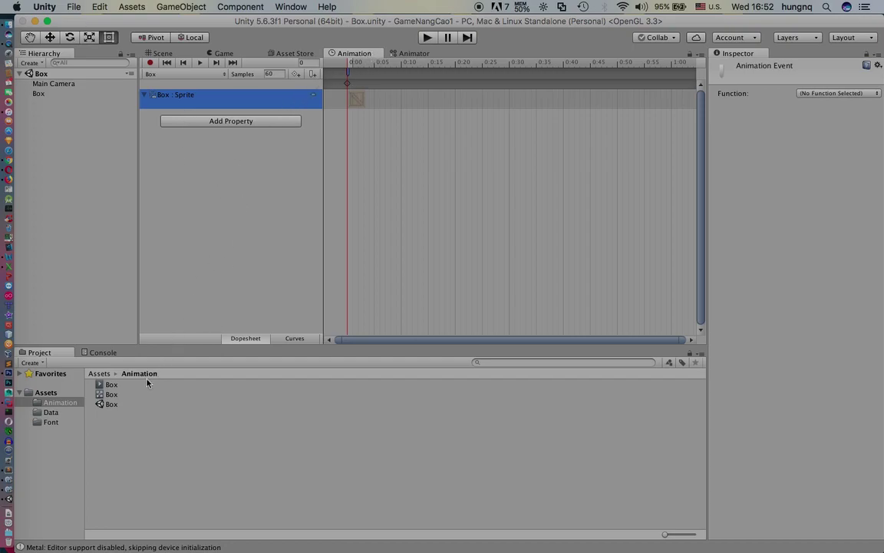
click(110, 386)
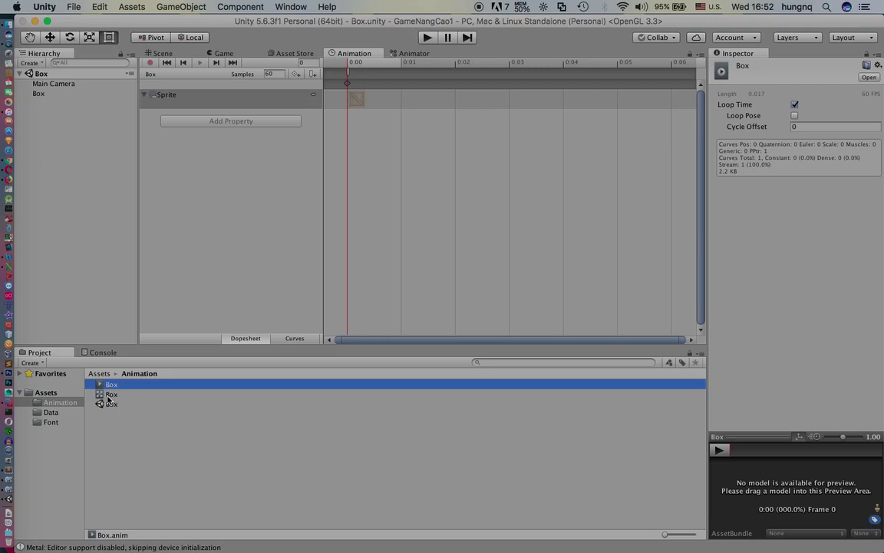
- Move the Box state right in the controller graph, then reselect Box and show its clip timeline
double_click(108, 396)
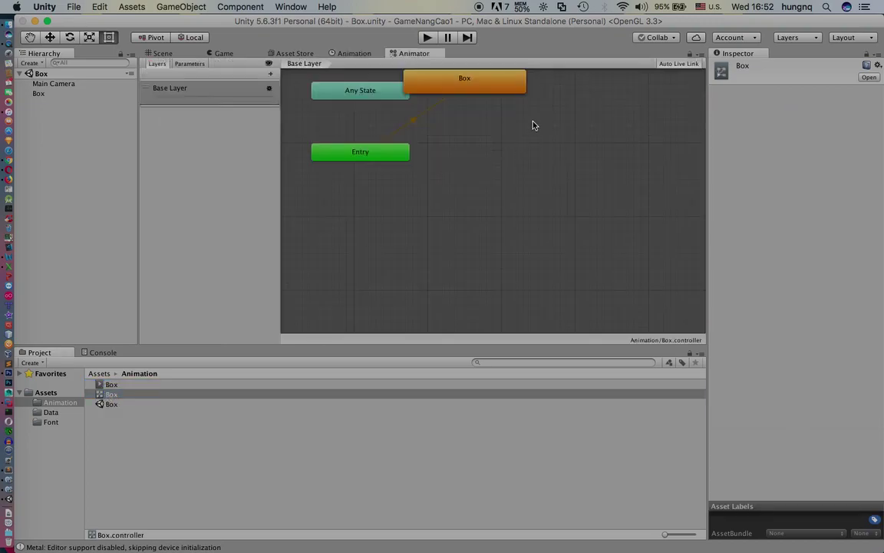
drag(485, 87, 569, 131)
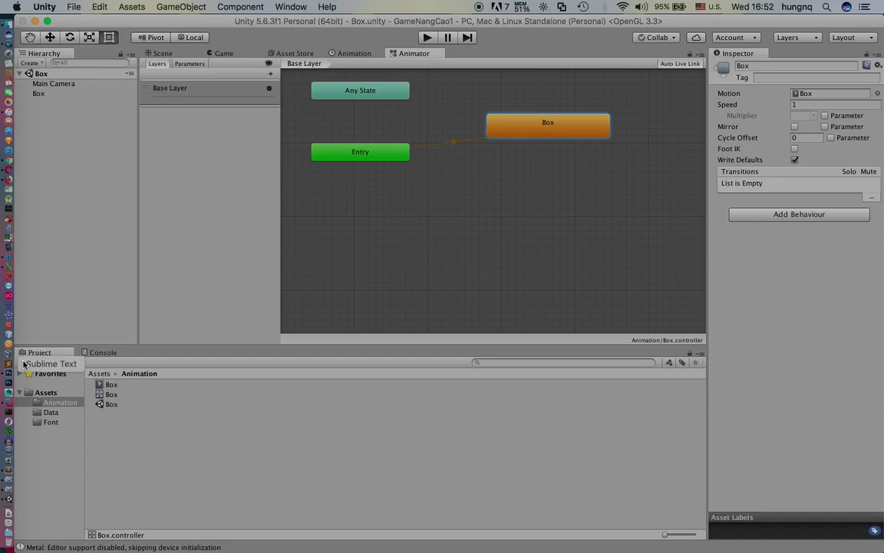
click(352, 54)
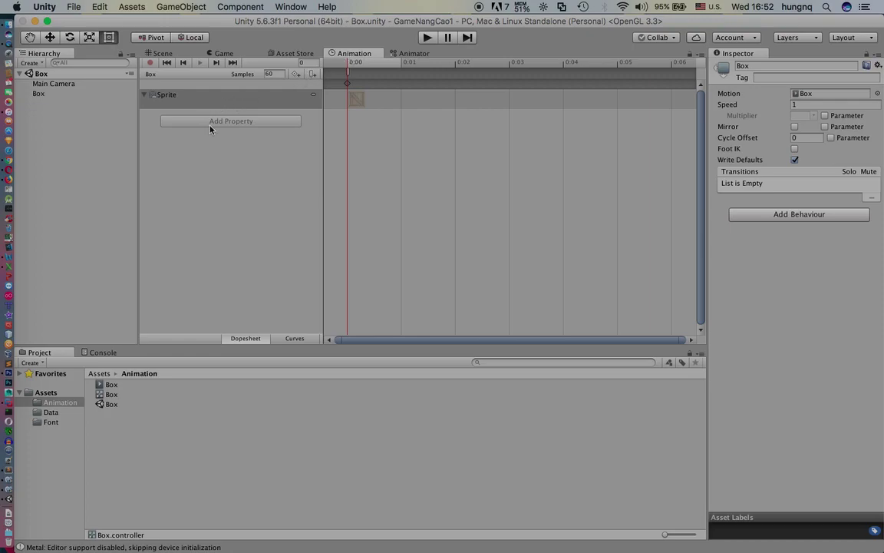
click(410, 55)
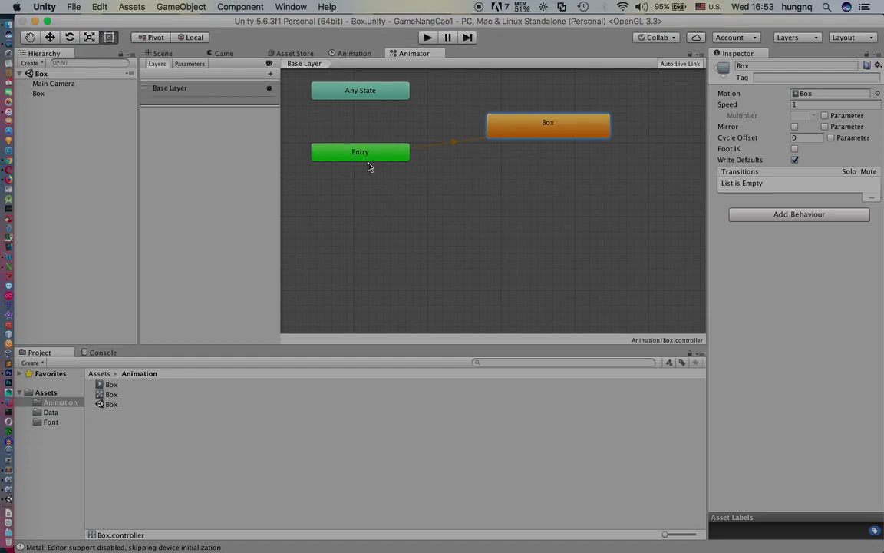
click(42, 95)
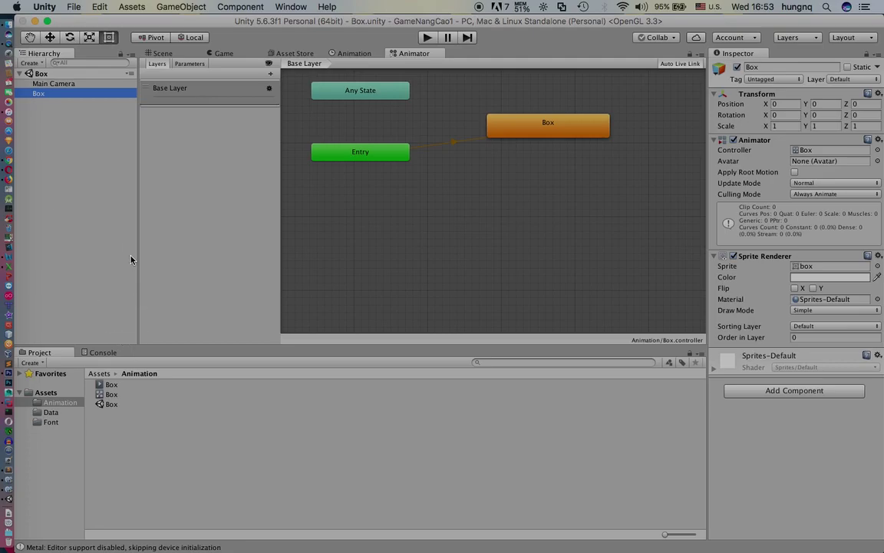
click(364, 51)
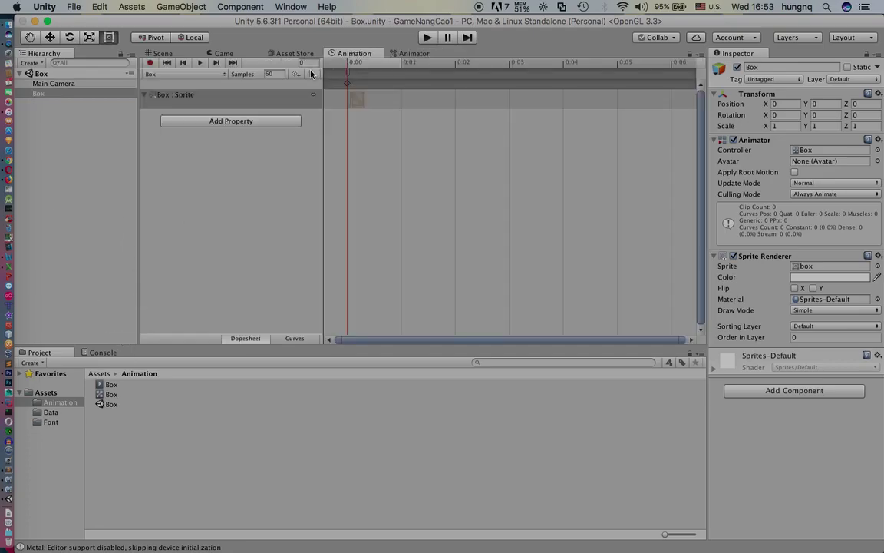
- Create a new clip named HideBox for Box and place its state beside Box in the graph
right_click(177, 99)
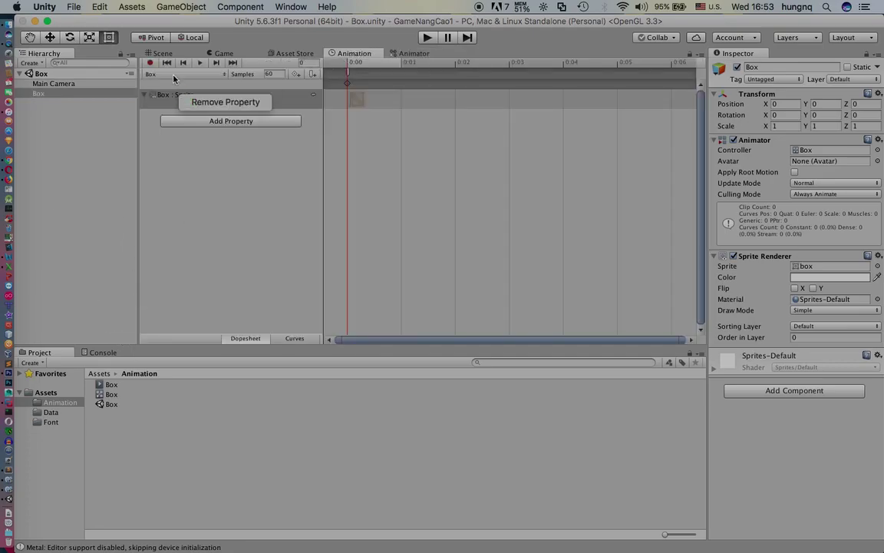
click(159, 74)
click(164, 74)
click(167, 90)
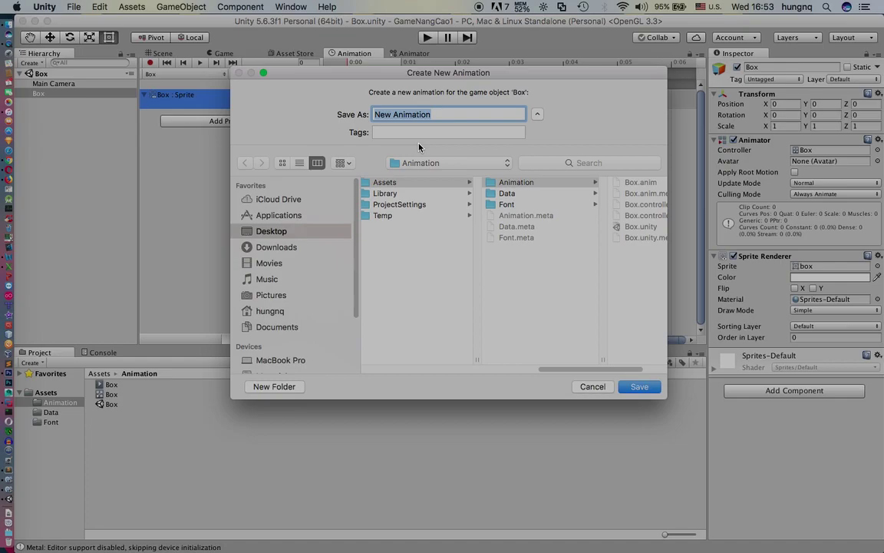
text(HideBox)
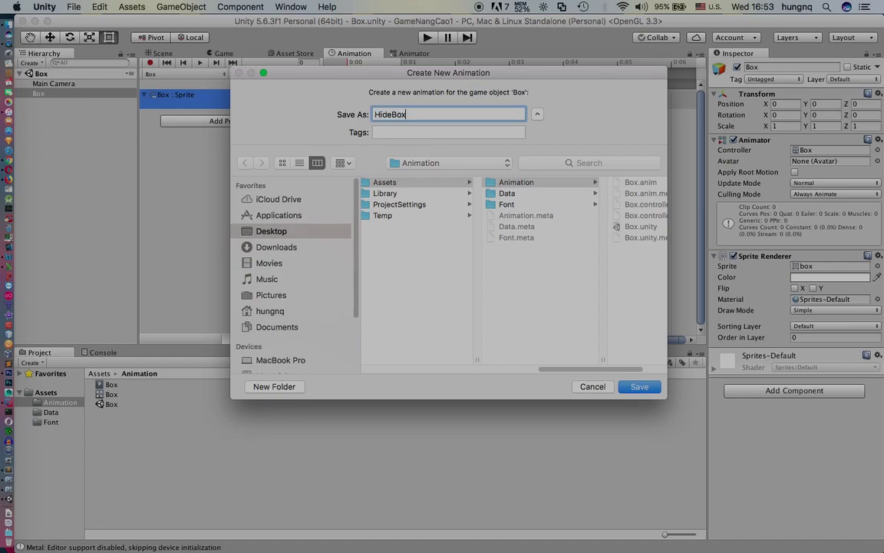
click(639, 386)
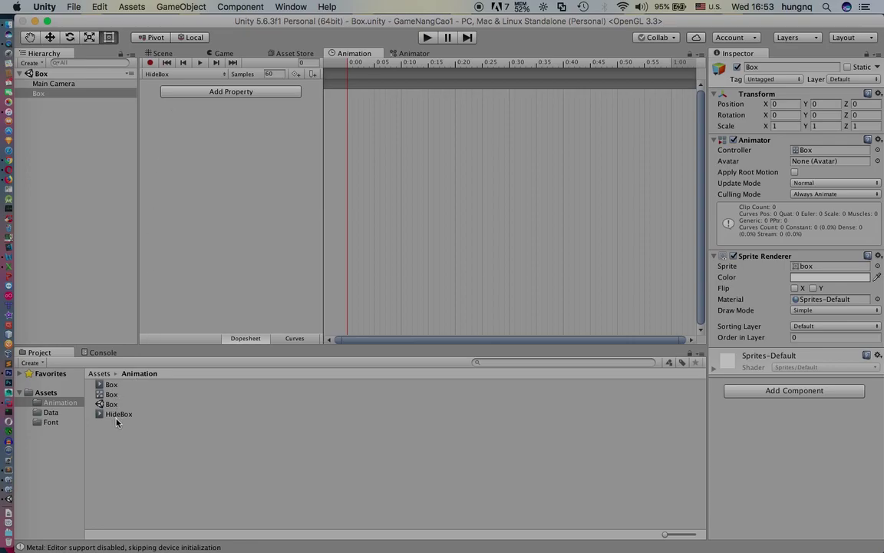
click(411, 55)
drag(554, 163, 585, 177)
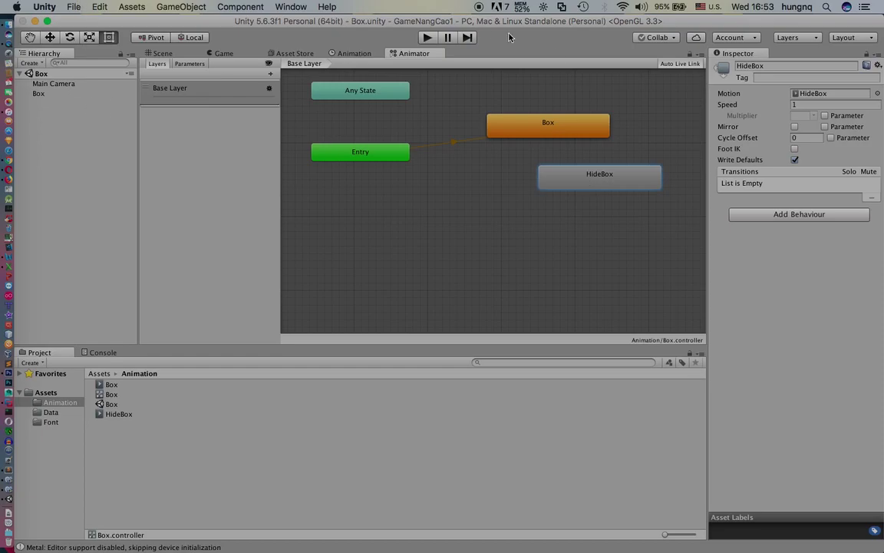
- Make a transition from the Box state to the HideBox state in the Animator
click(557, 125)
right_click(506, 122)
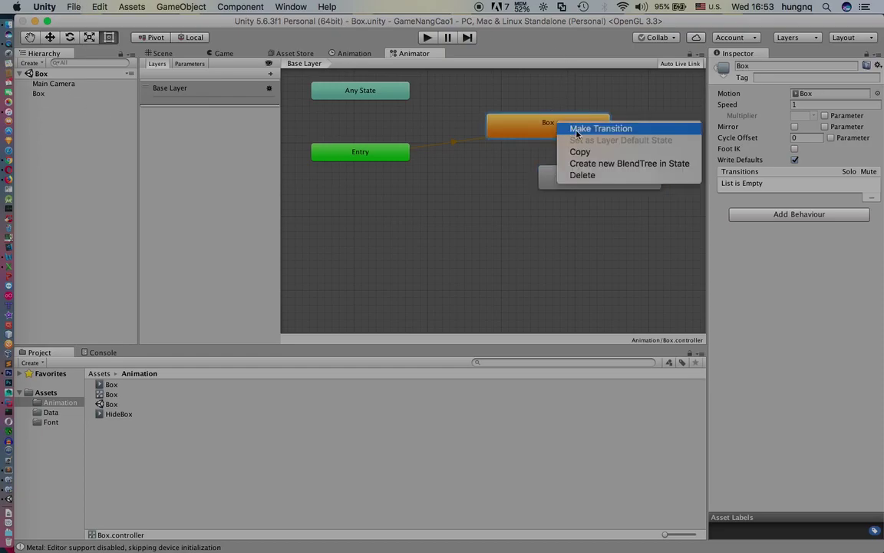
click(518, 126)
click(595, 176)
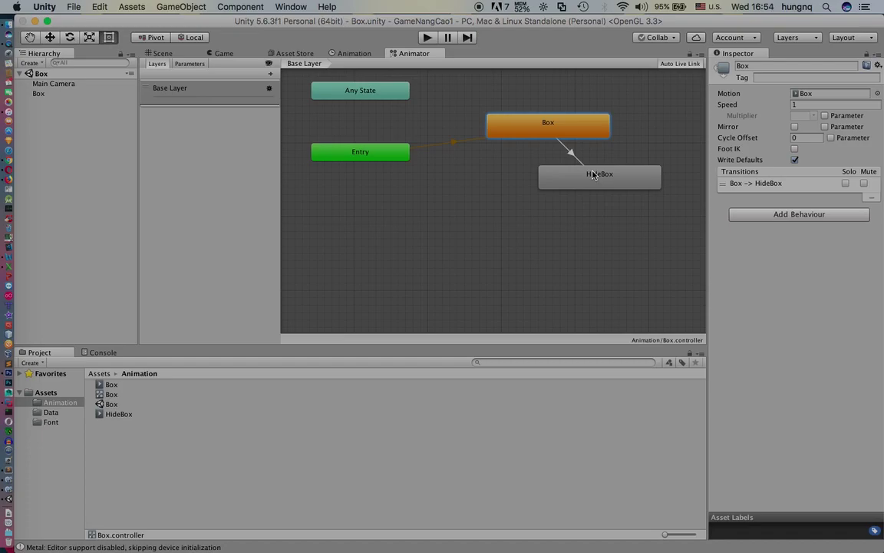
click(220, 53)
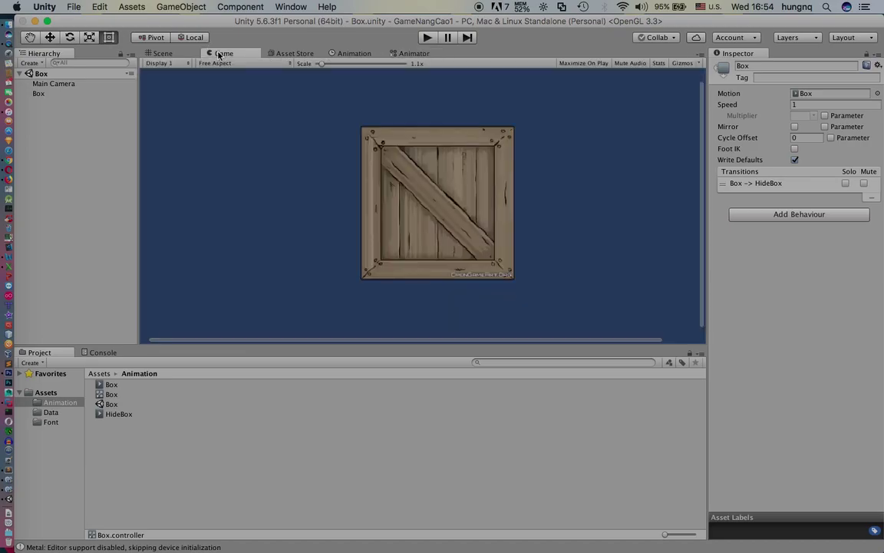
click(405, 54)
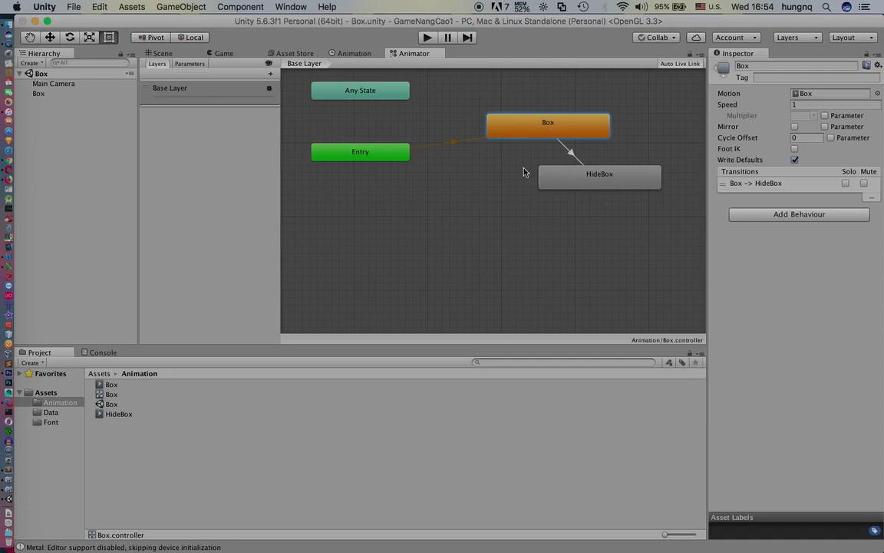
click(38, 94)
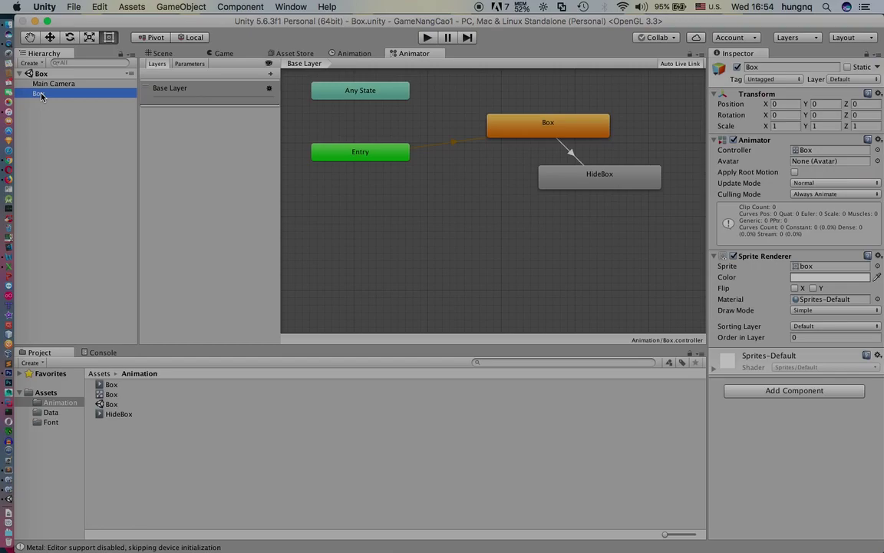
- Delete the Box GameObject from the Hierarchy and save the scene
right_click(42, 94)
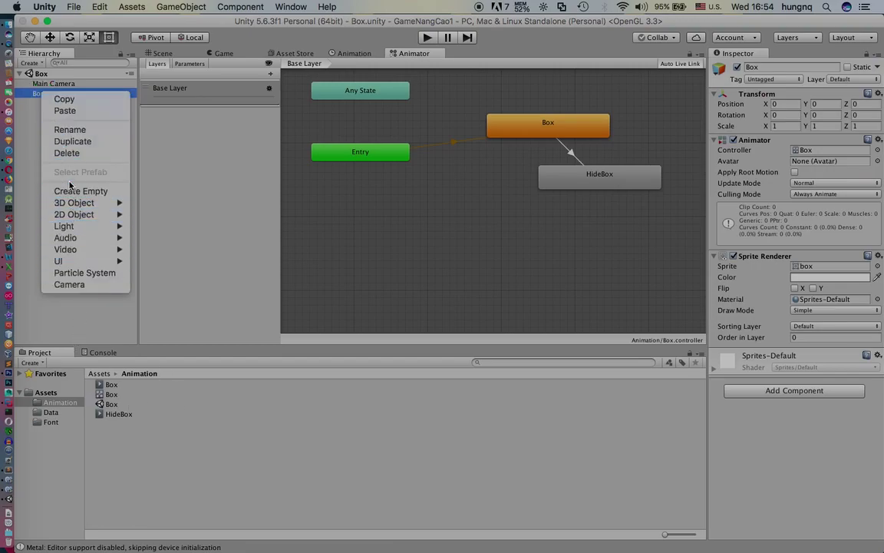
click(67, 153)
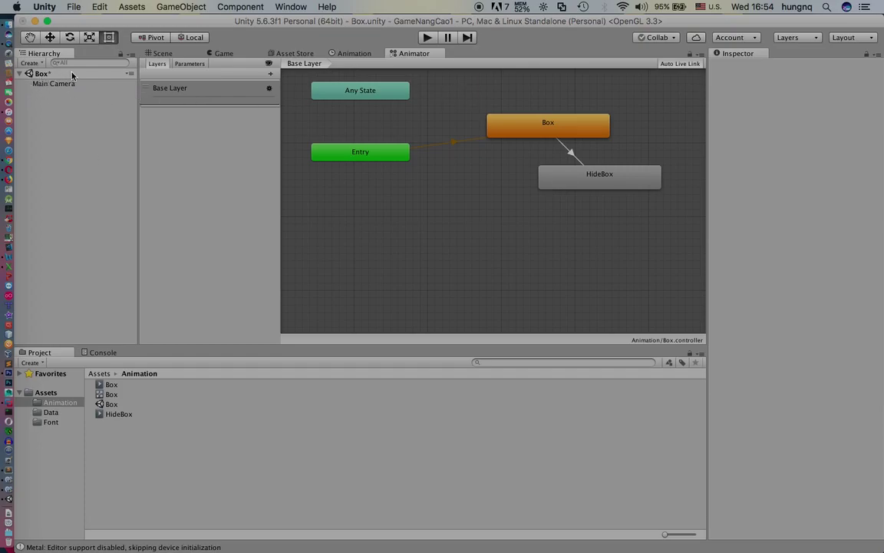
key(super+s)
- Create an empty GameObject and name it Coin
key(super+shift+n)
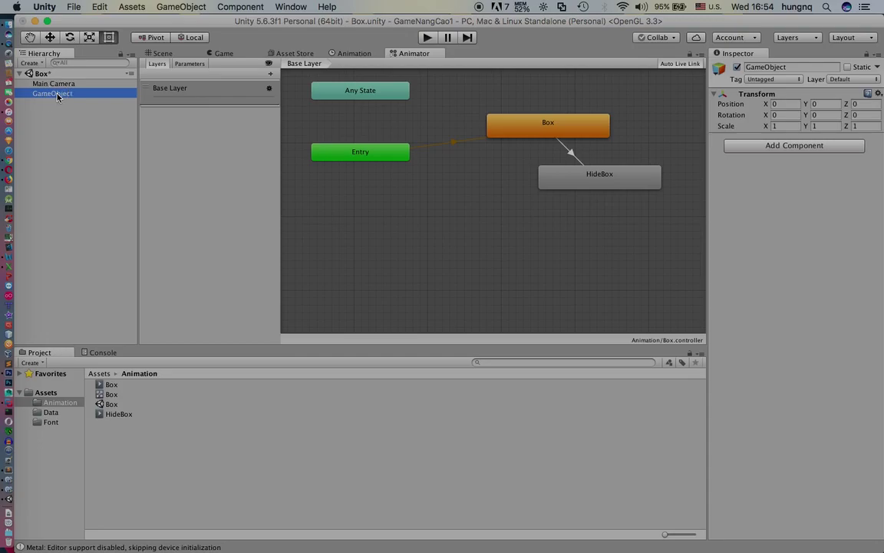
key(Return)
text(Coin)
key(Return)
- Add a Sprite Renderer to Coin and set its sprite to Coins-hd_0
click(808, 152)
text(spr)
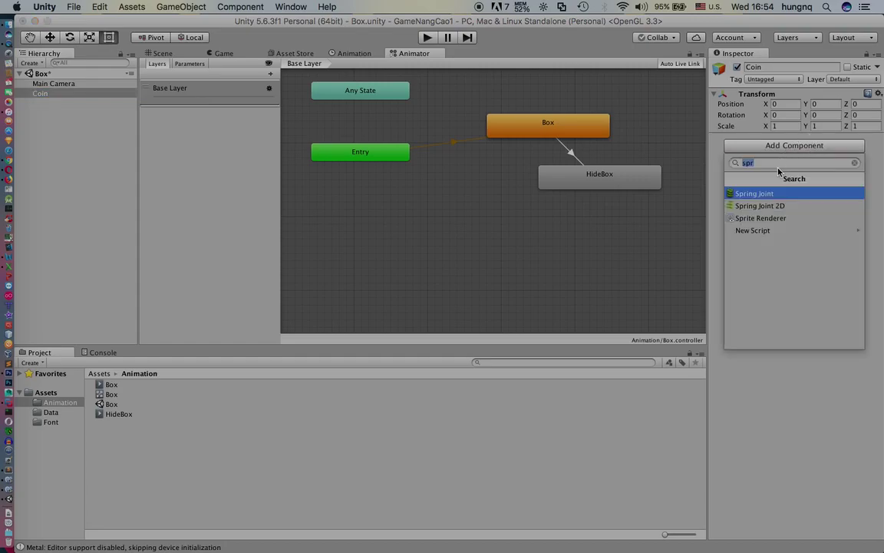
key(Down)
key(Down)
key(Return)
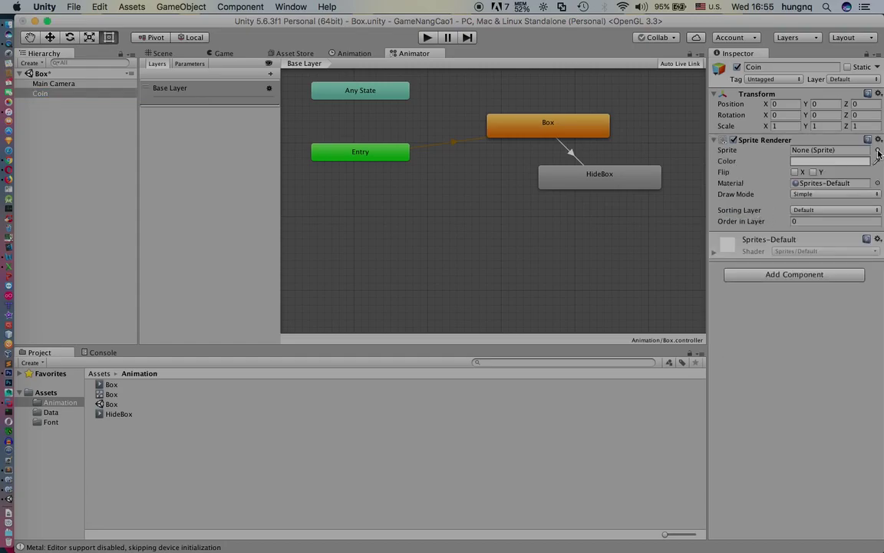
click(877, 149)
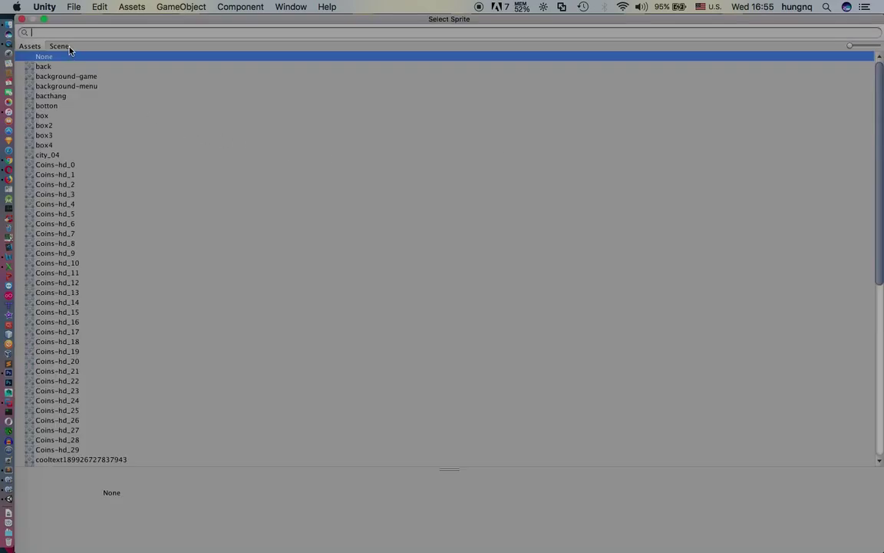
text(coi)
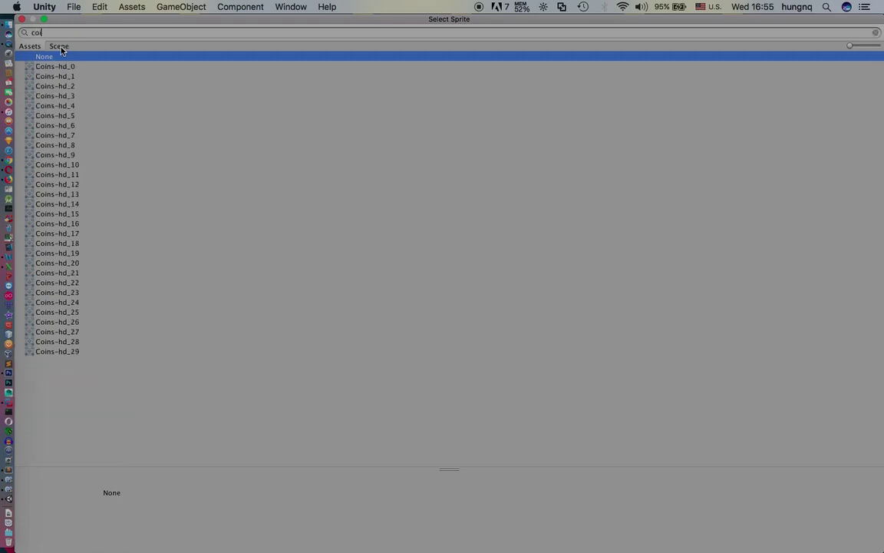
click(54, 66)
double_click(53, 66)
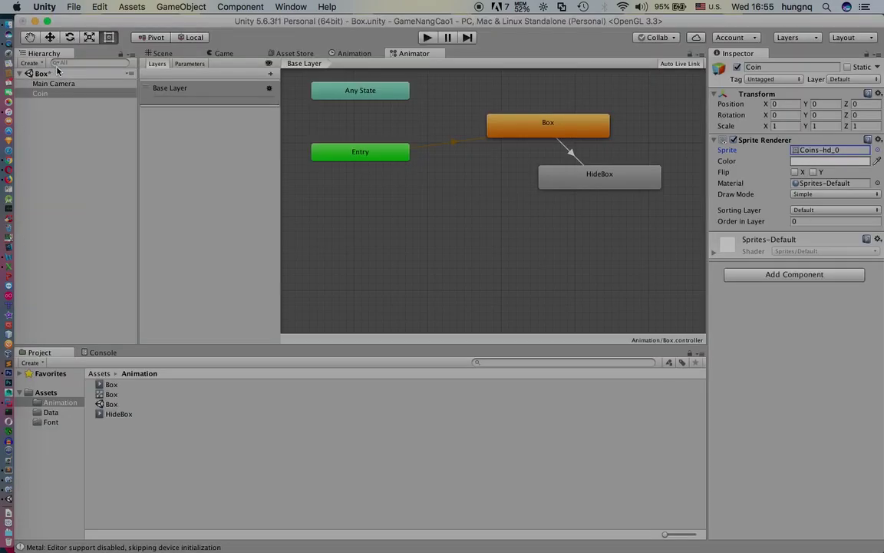
- Check the Coins-hd_0 coin in the Game view, then bring up the Animation window for Coin
click(154, 53)
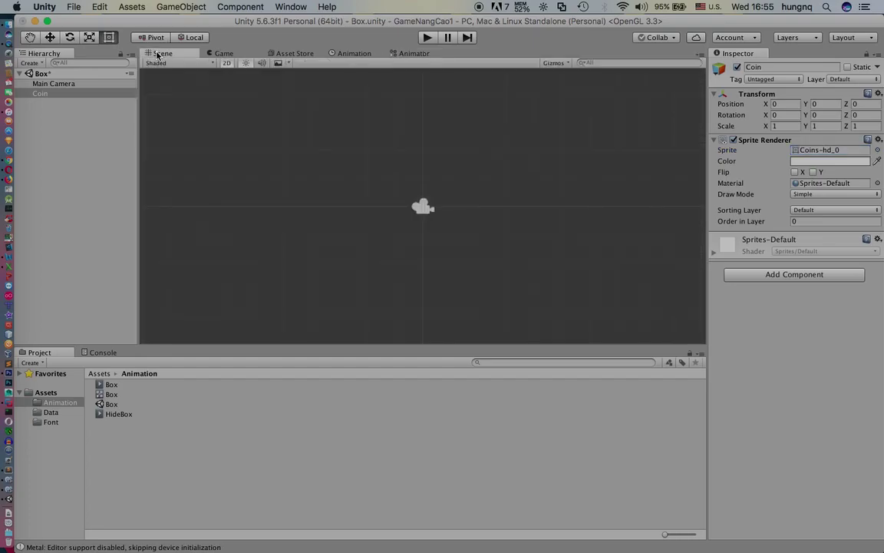
click(221, 56)
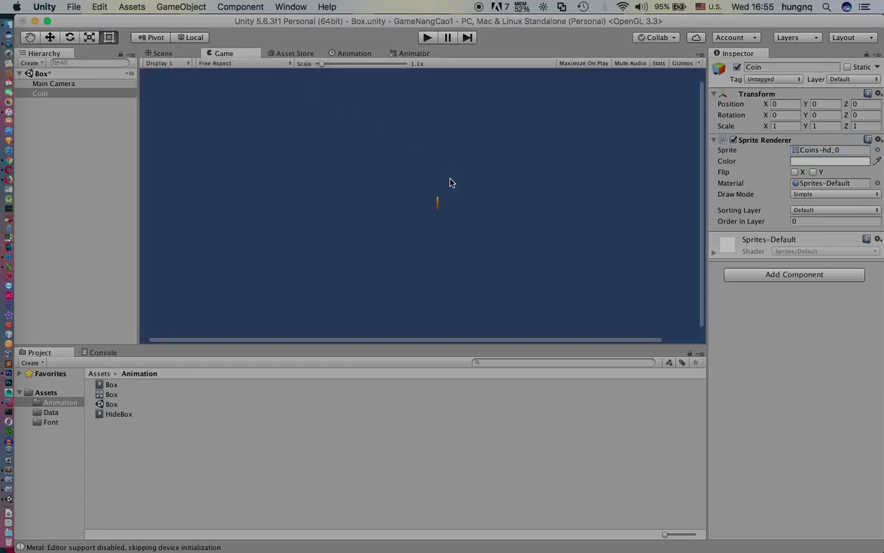
scroll(450, 188, down, 1)
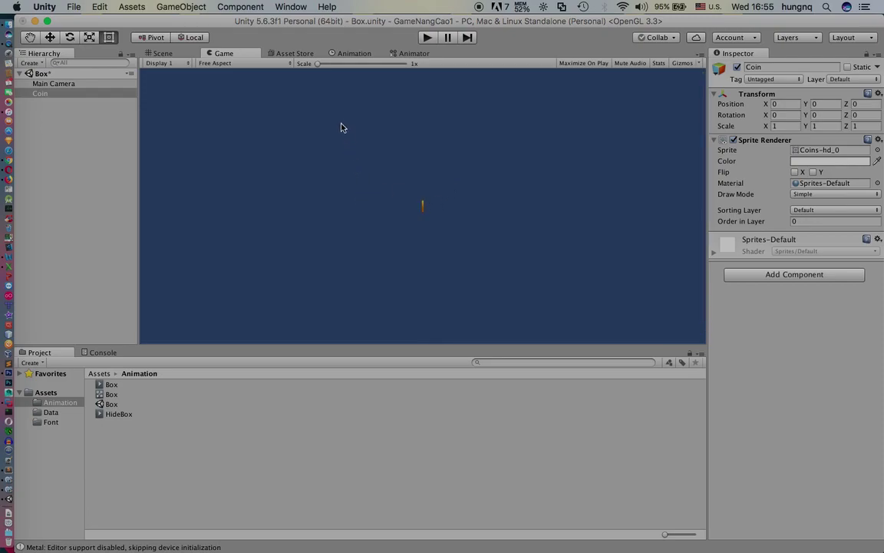
click(351, 54)
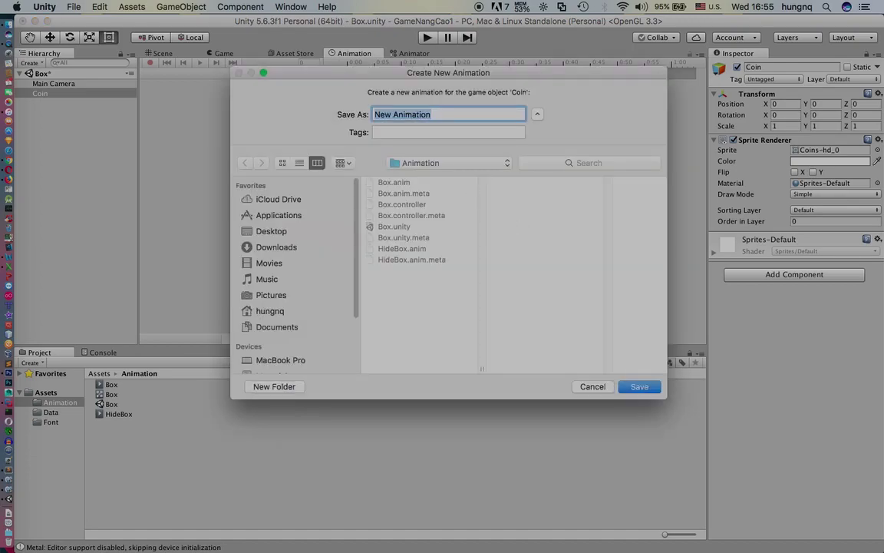
- Save a new animation clip named Coin and add a Sprite Renderer > Sprite track
text(Coin)
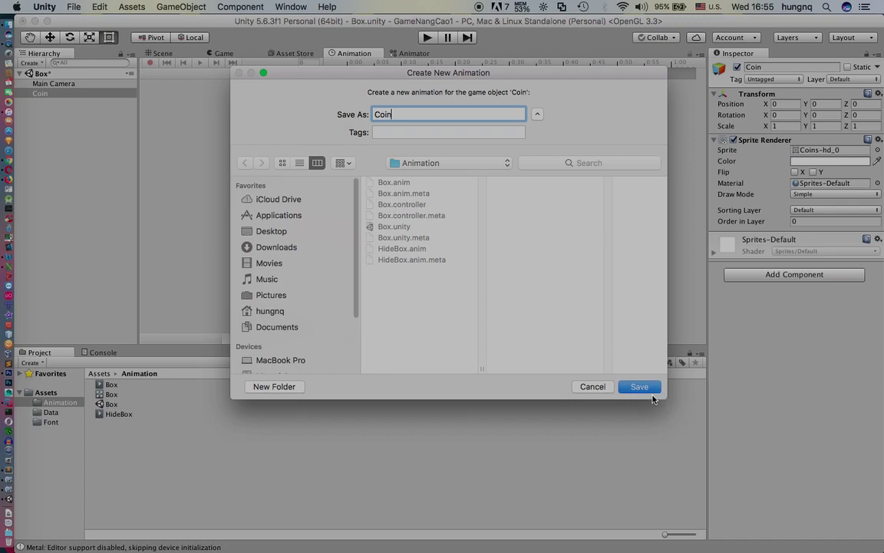
click(640, 386)
click(298, 92)
click(307, 102)
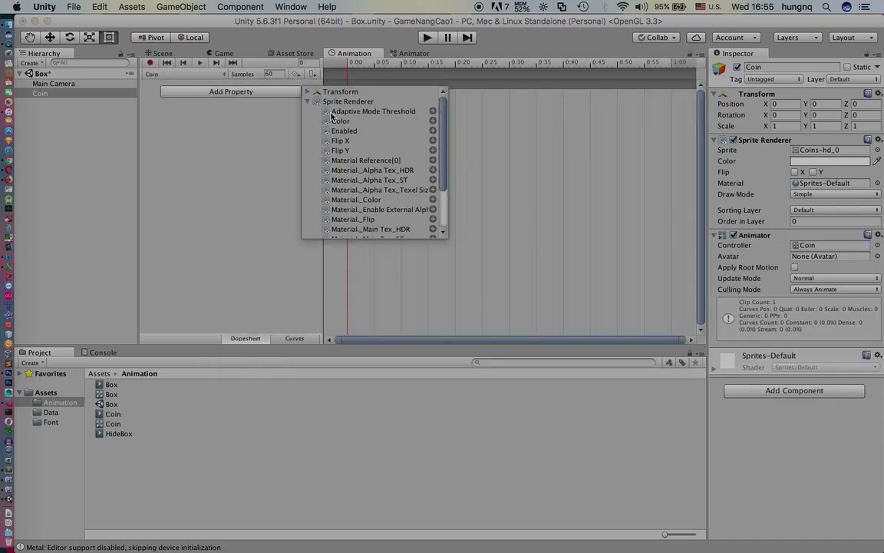
drag(442, 184, 442, 233)
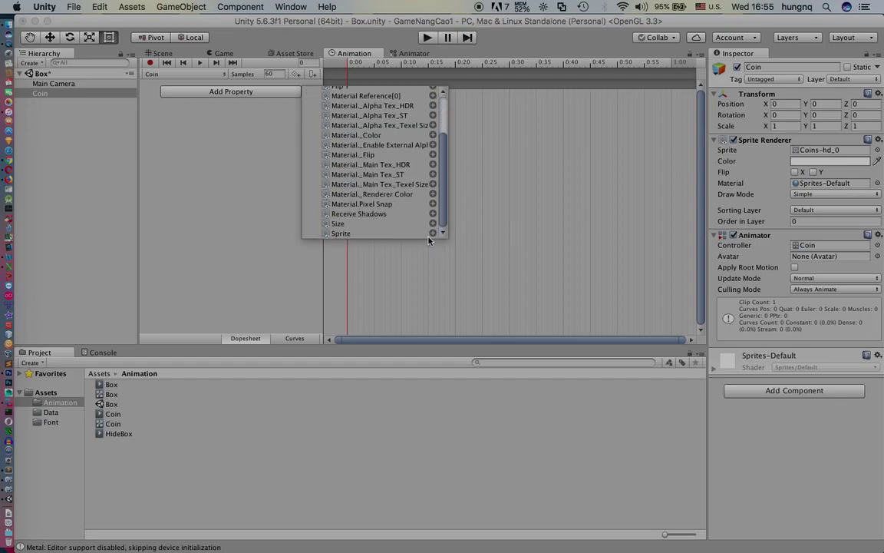
click(432, 243)
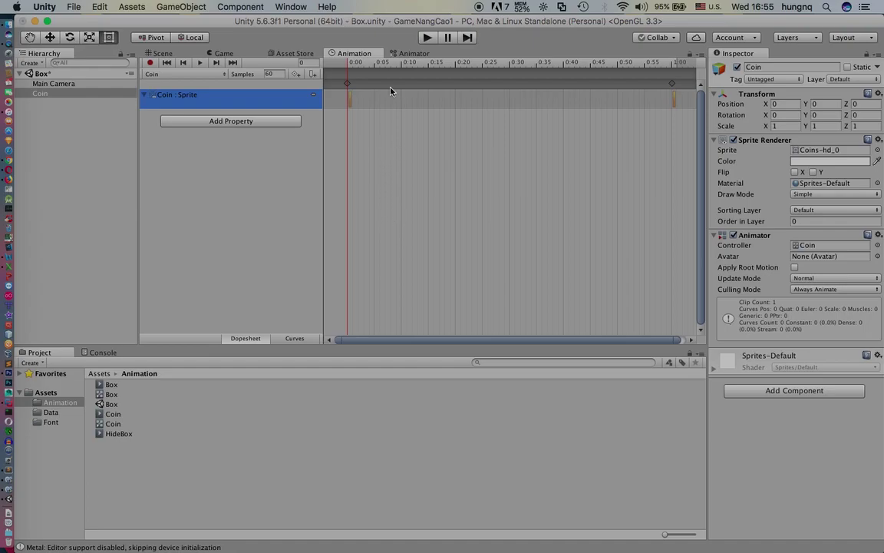
- Key Coin sprites Coins-hd_1, Coins-hd_2 and Coins-hd_3 at frames 5, 10 and 15
click(374, 66)
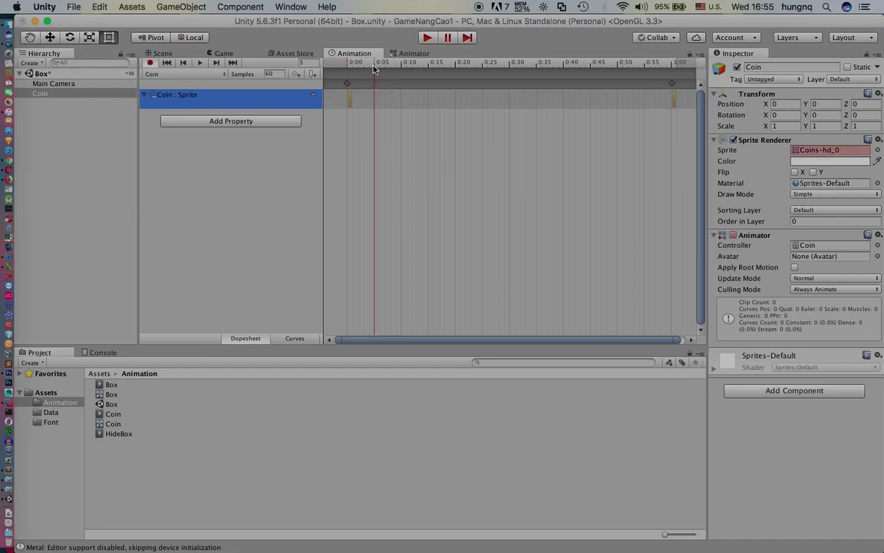
click(878, 150)
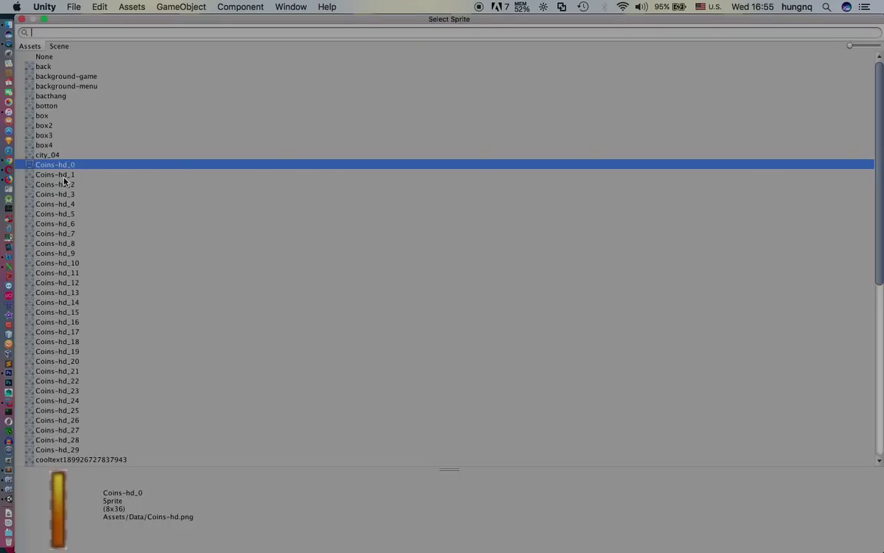
double_click(63, 175)
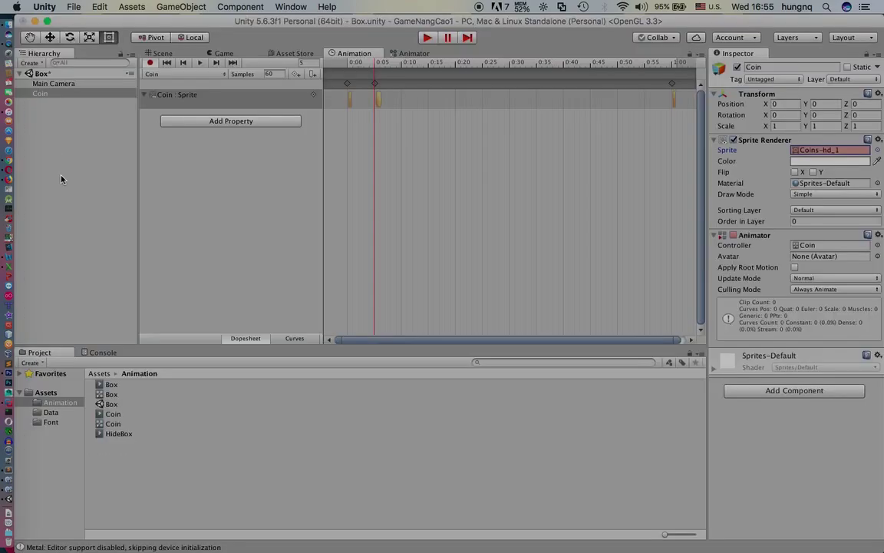
click(401, 66)
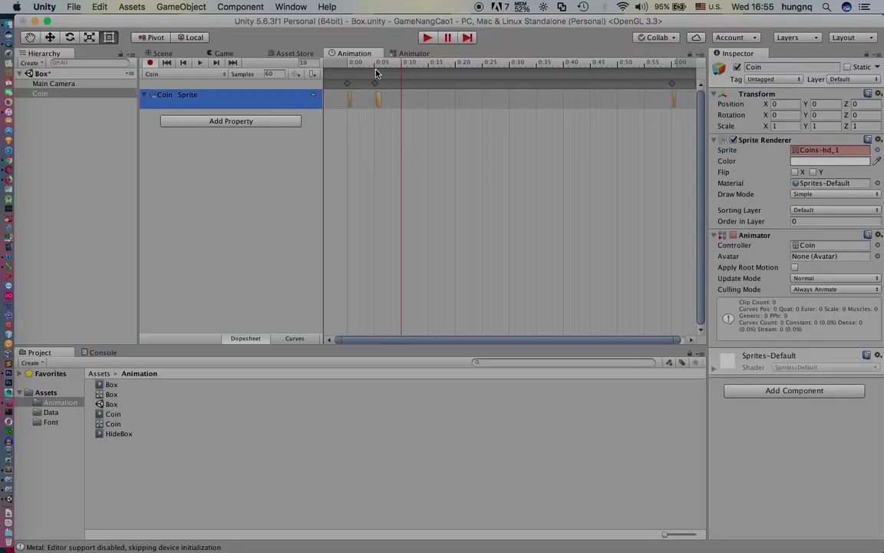
click(297, 75)
click(878, 149)
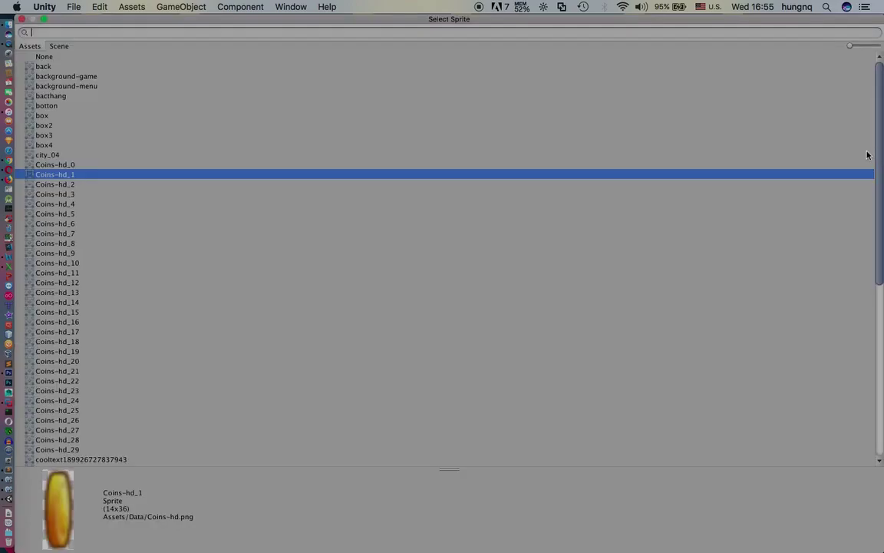
double_click(55, 184)
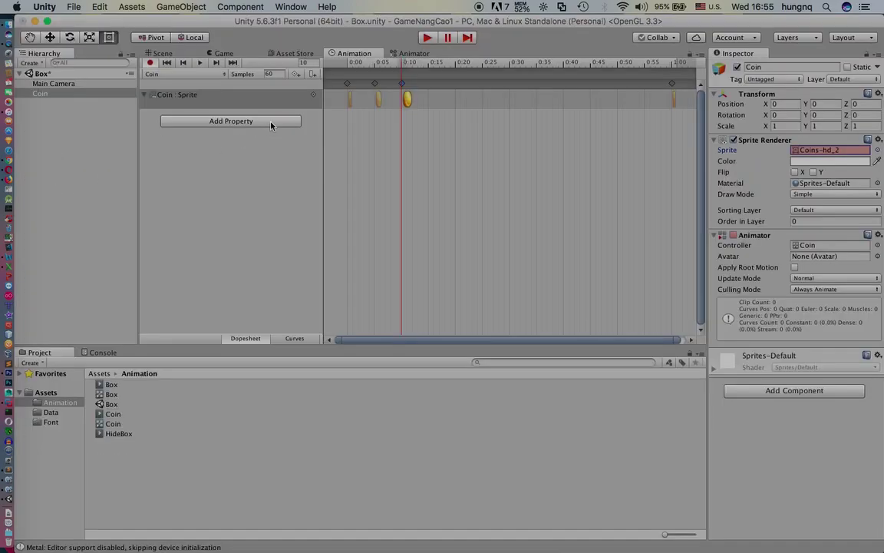
click(429, 67)
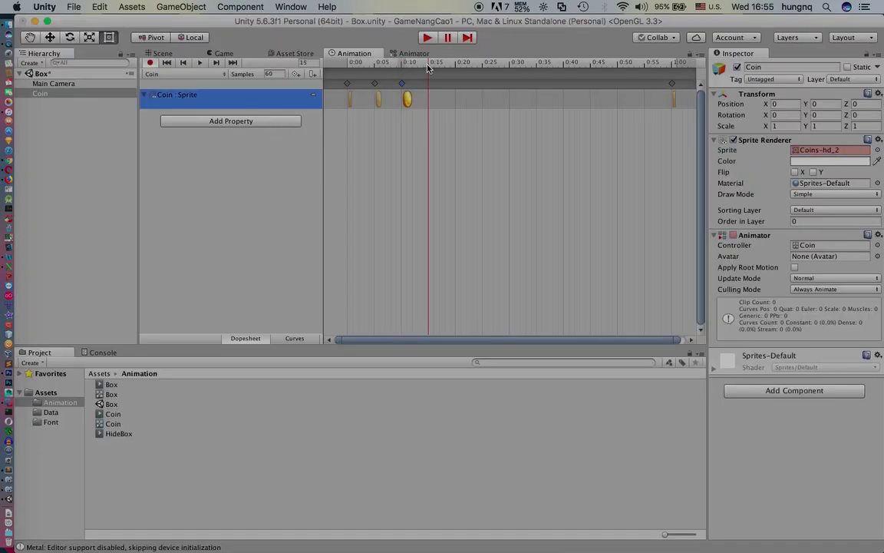
click(295, 74)
click(793, 150)
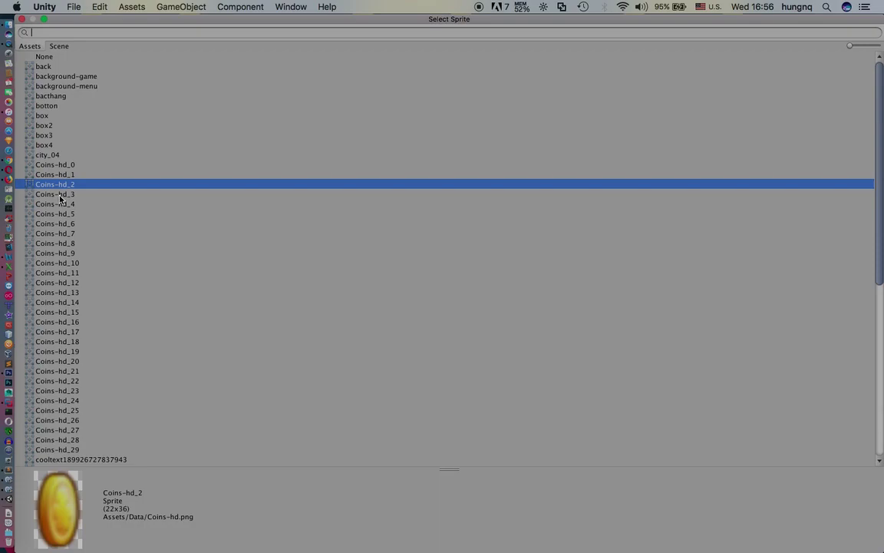
double_click(55, 194)
- Key Coin sprites Coins-hd_4, Coins-hd_5 and Coins-hd_6 at 0:20, 0:25 and 0:30
click(455, 62)
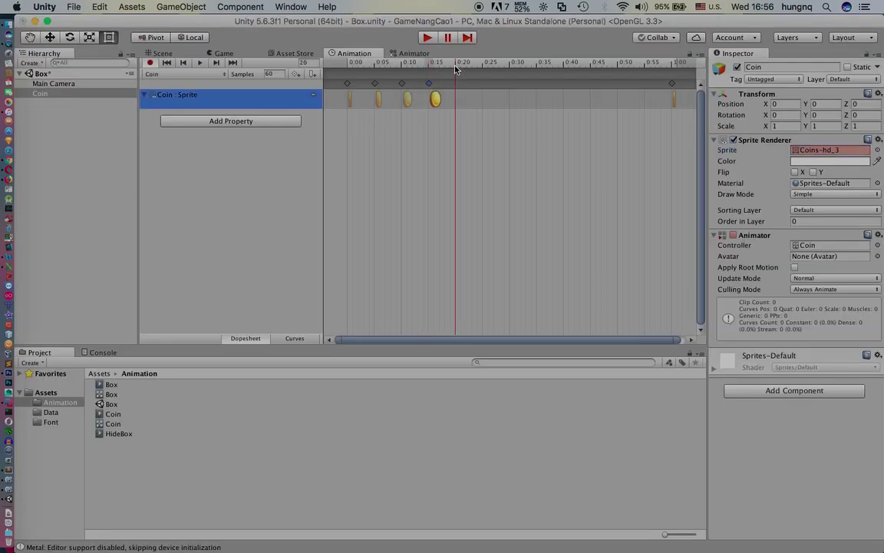
click(295, 74)
click(878, 150)
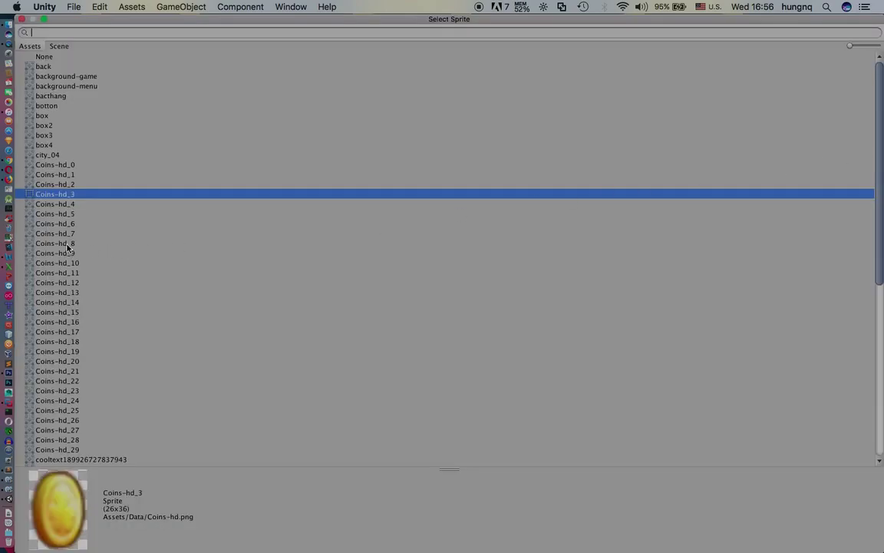
double_click(62, 205)
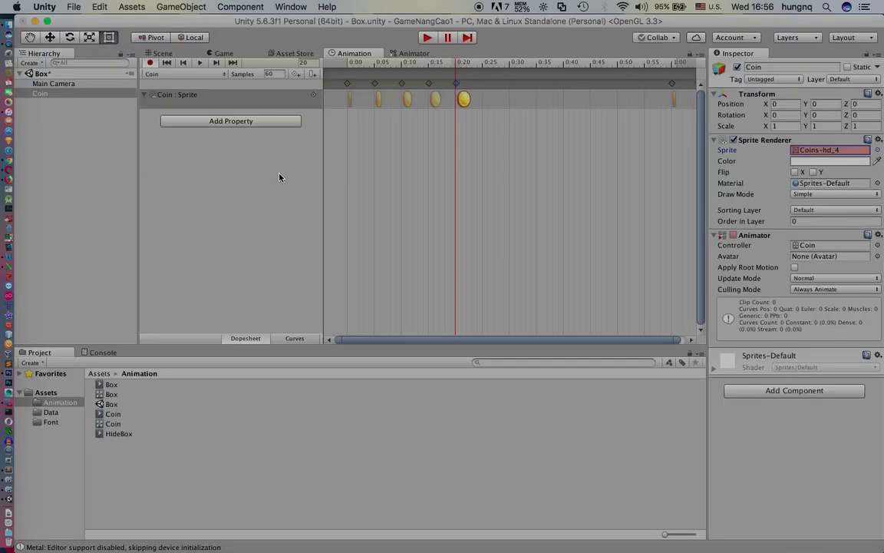
click(483, 67)
click(295, 74)
click(876, 150)
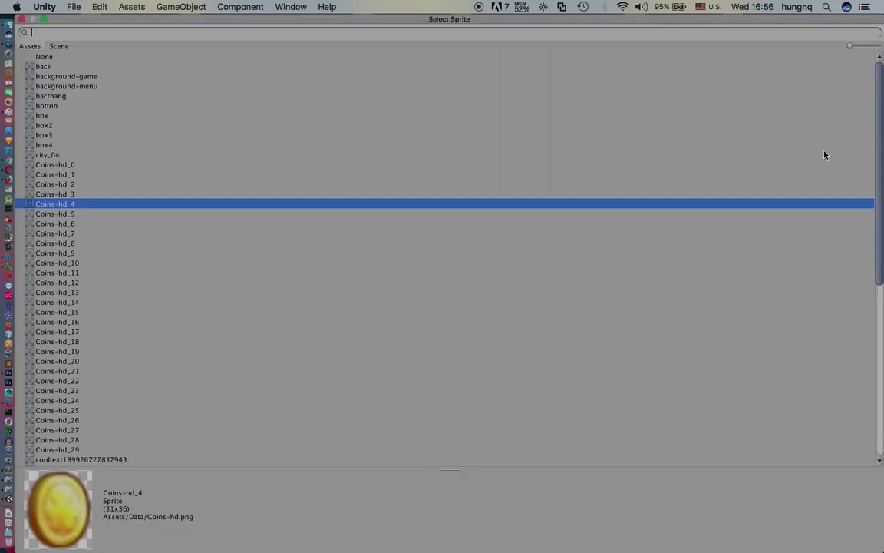
double_click(76, 213)
click(508, 65)
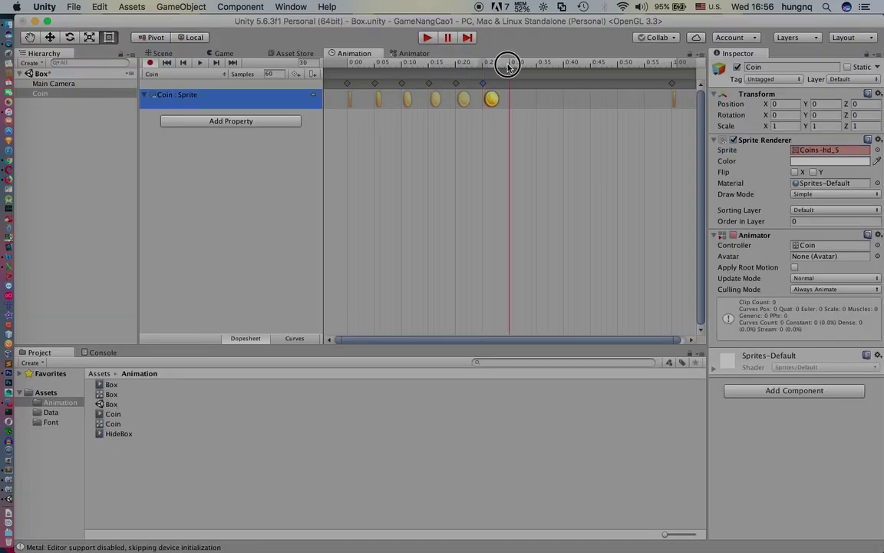
click(295, 74)
click(877, 150)
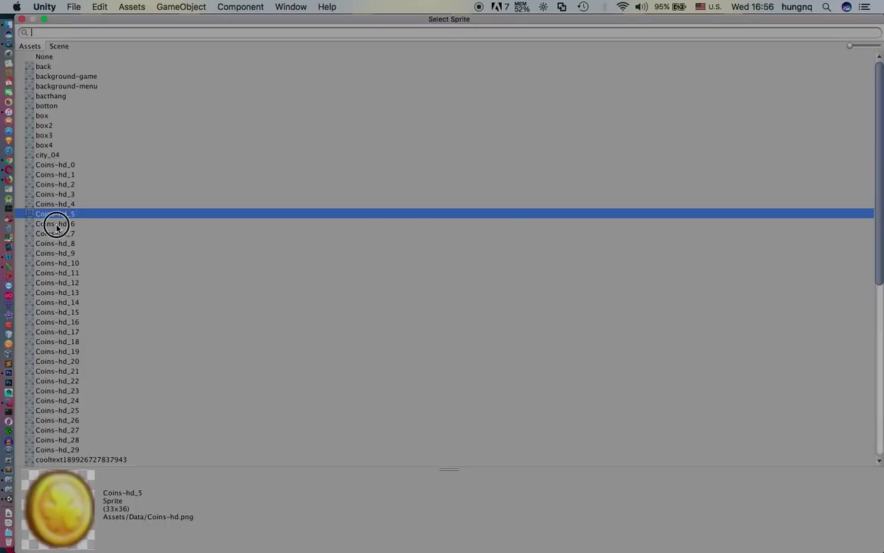
double_click(57, 224)
click(537, 61)
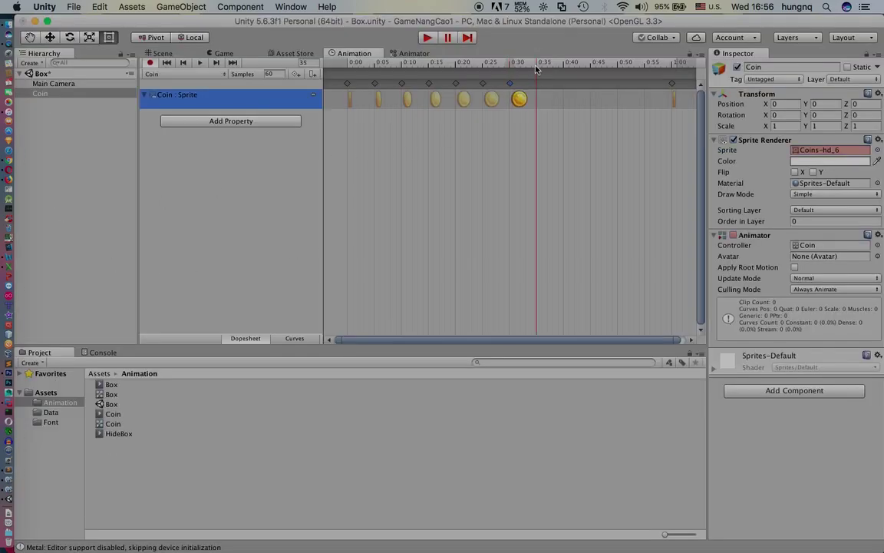
- Key sprites Coins-hd_7, Coins-hd_8 and Coins-hd_9 at 0:35, 0:40 and 0:45
click(878, 150)
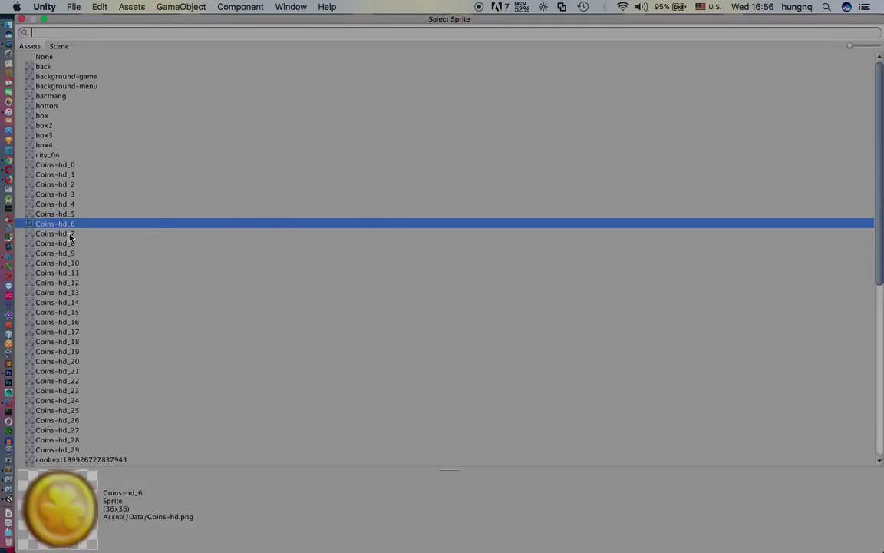
double_click(70, 234)
click(564, 69)
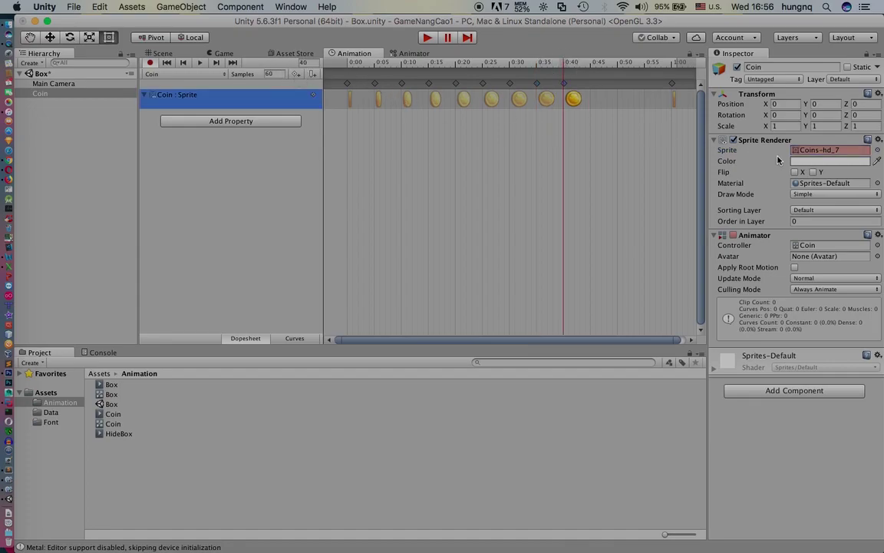
click(877, 149)
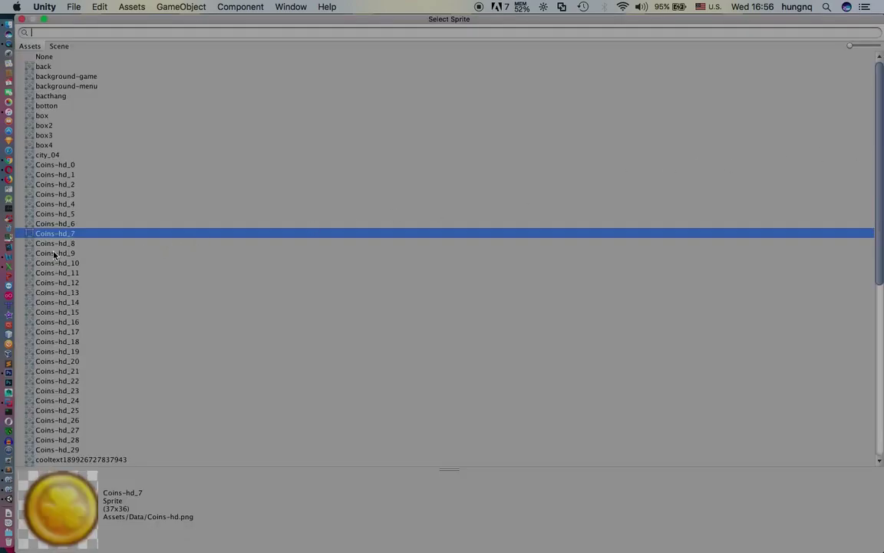
double_click(56, 243)
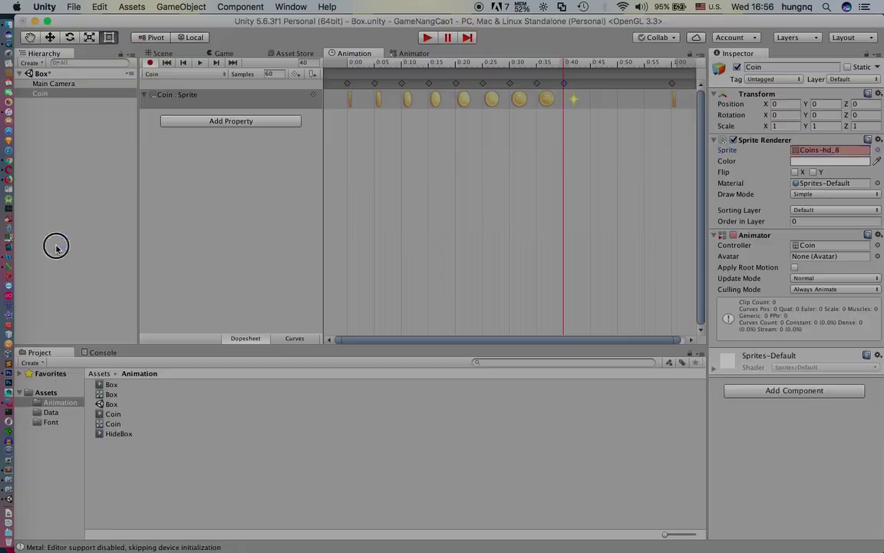
click(591, 63)
key(k)
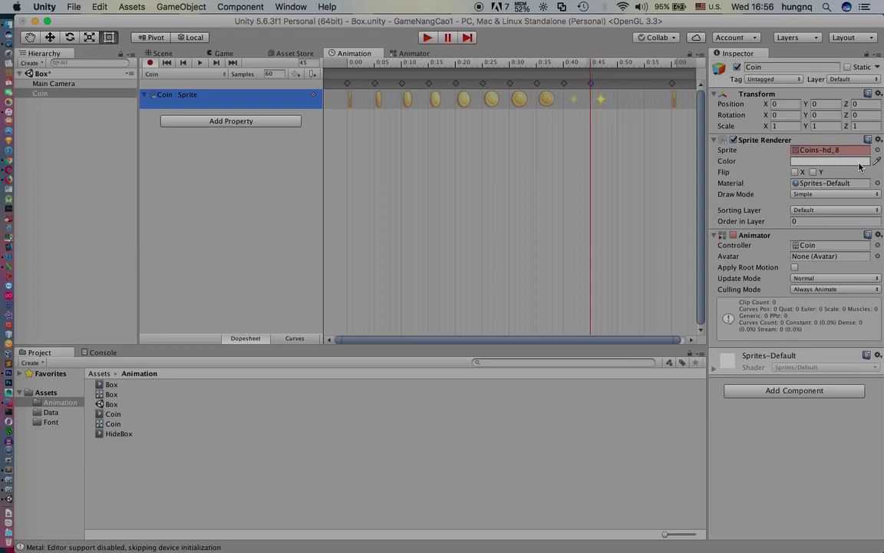
click(877, 149)
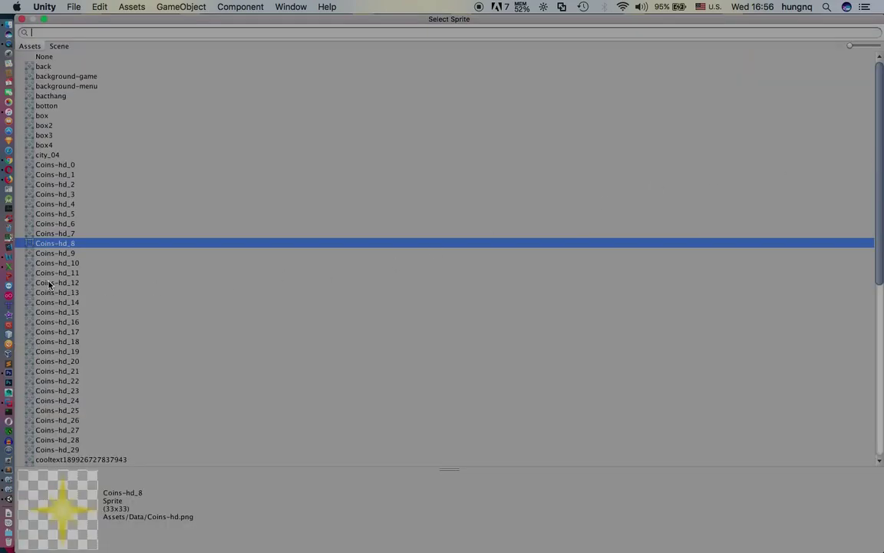
double_click(47, 253)
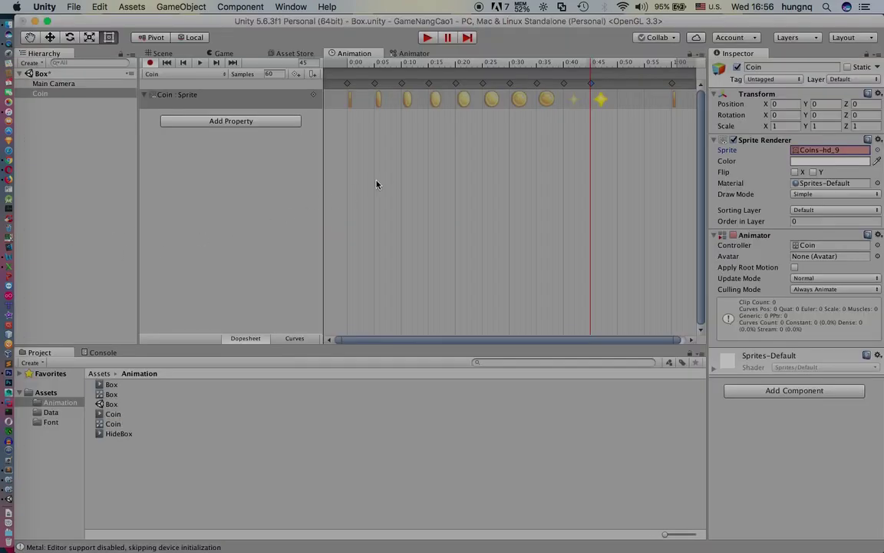
- Key Coins-hd_6 at 0:50 and Coins-hd_3 at 0:55 to finish the clip
click(614, 63)
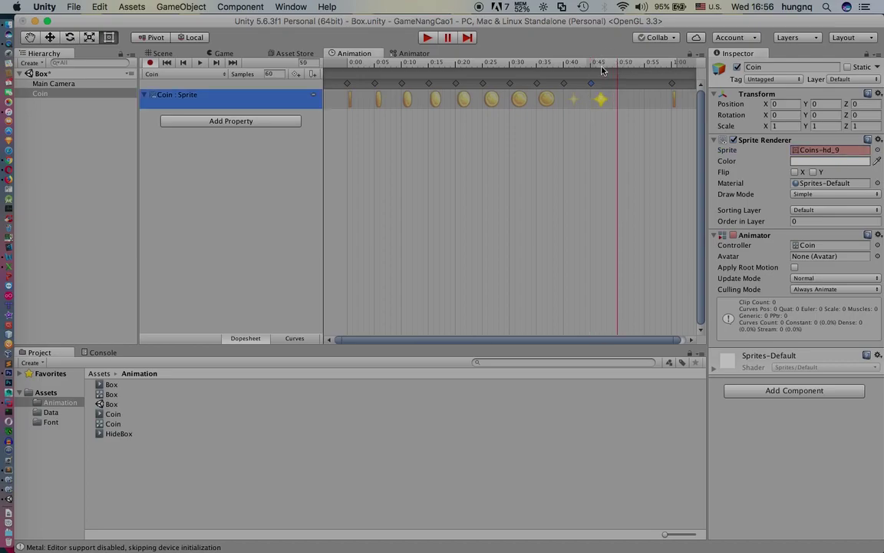
click(293, 75)
click(877, 149)
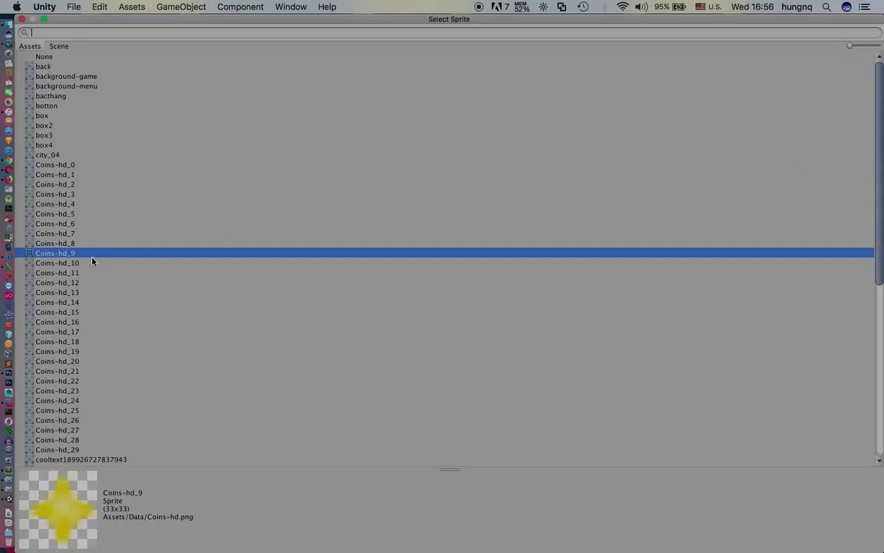
double_click(55, 224)
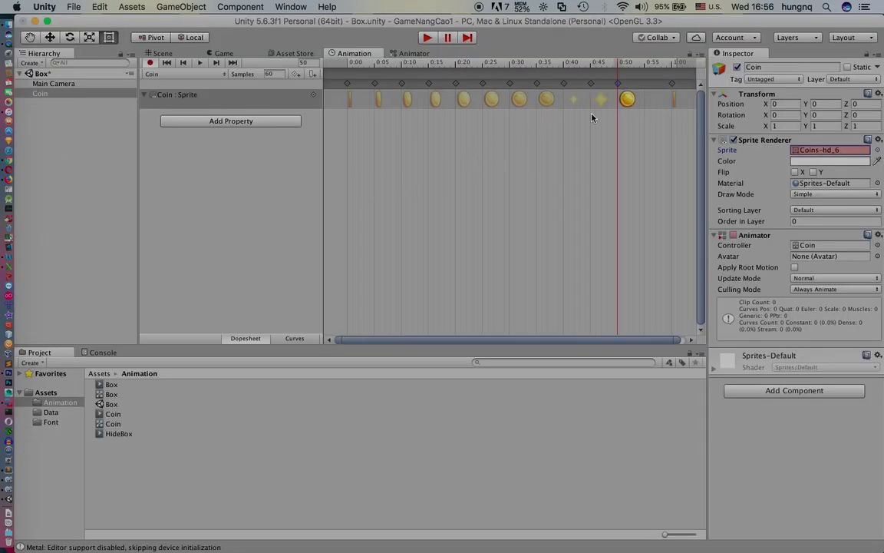
click(647, 69)
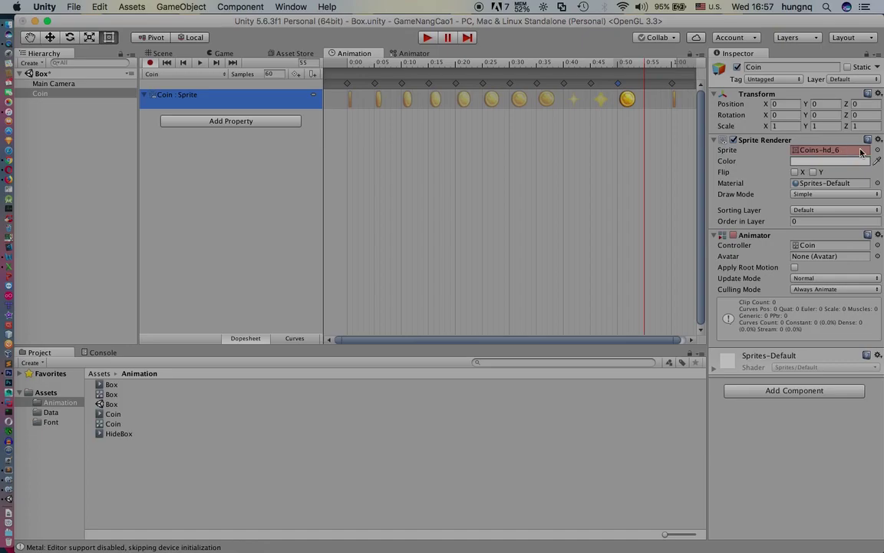
key(k)
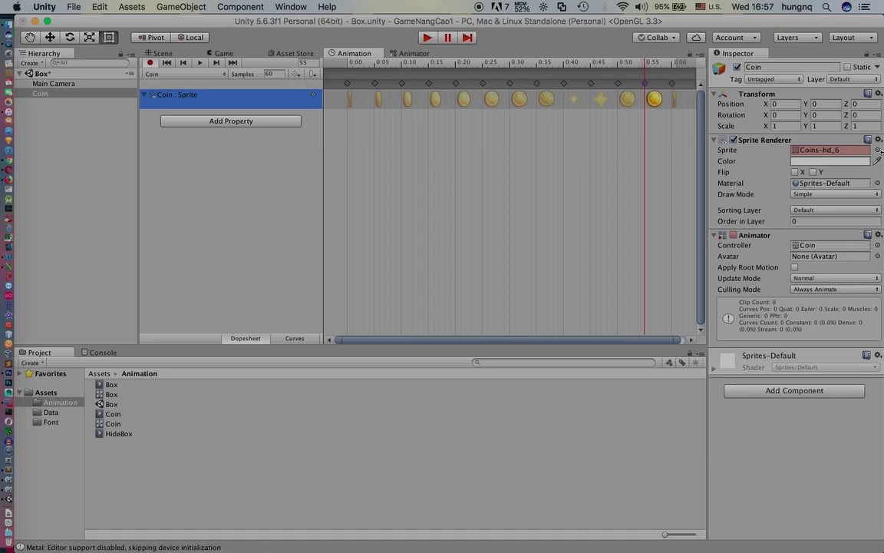
click(877, 150)
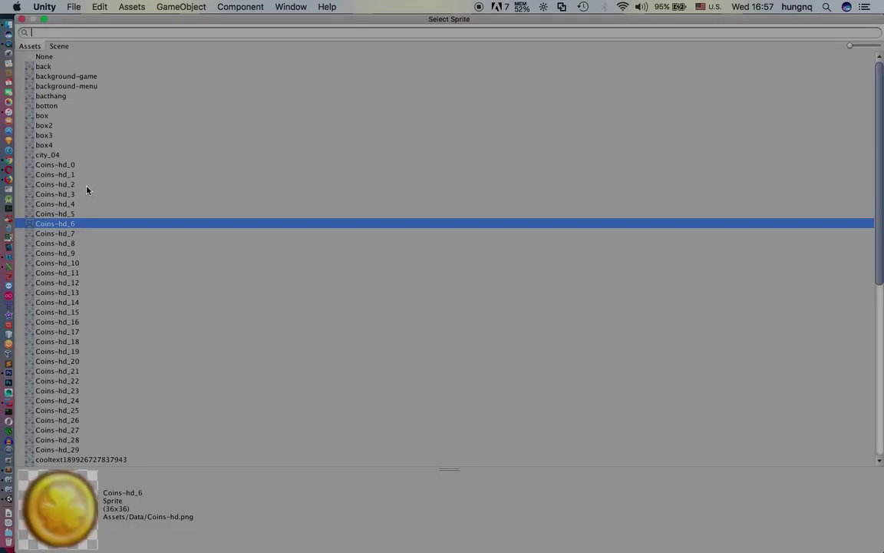
double_click(65, 194)
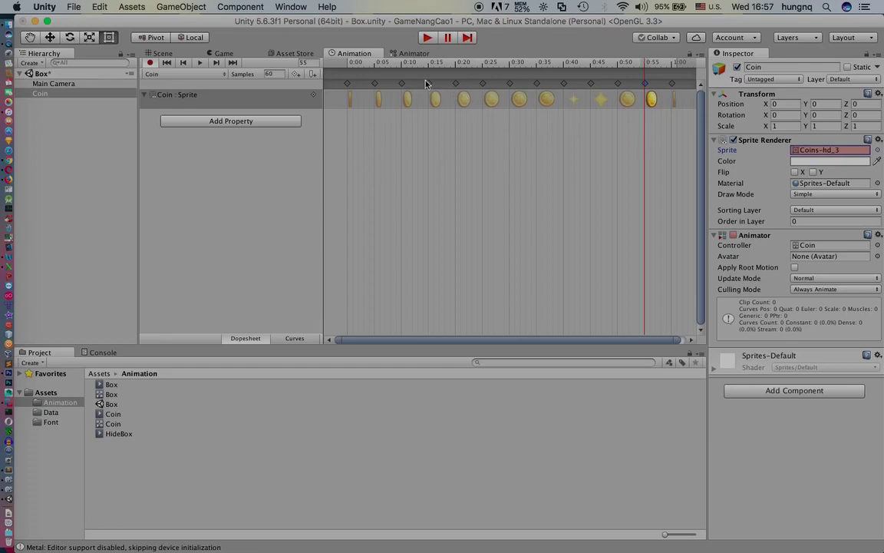
- Run the scene in Play mode and watch the coin animate in the Game view
click(427, 38)
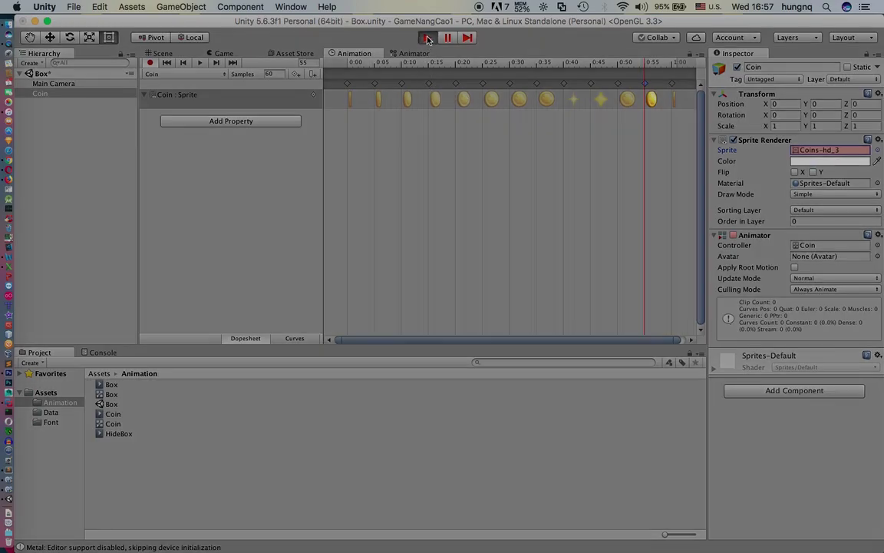
click(219, 55)
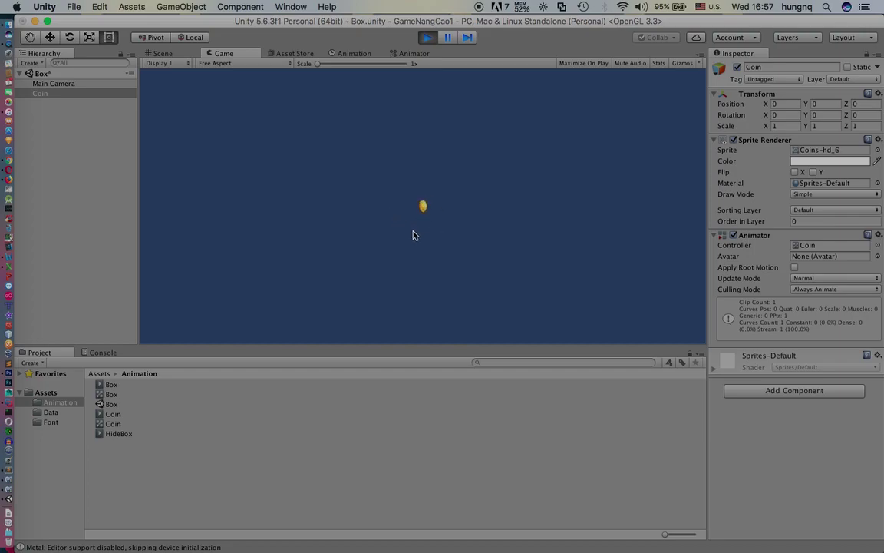
click(427, 37)
- Reposition the Coin state in the Animator graph, then save the Box scene
click(413, 54)
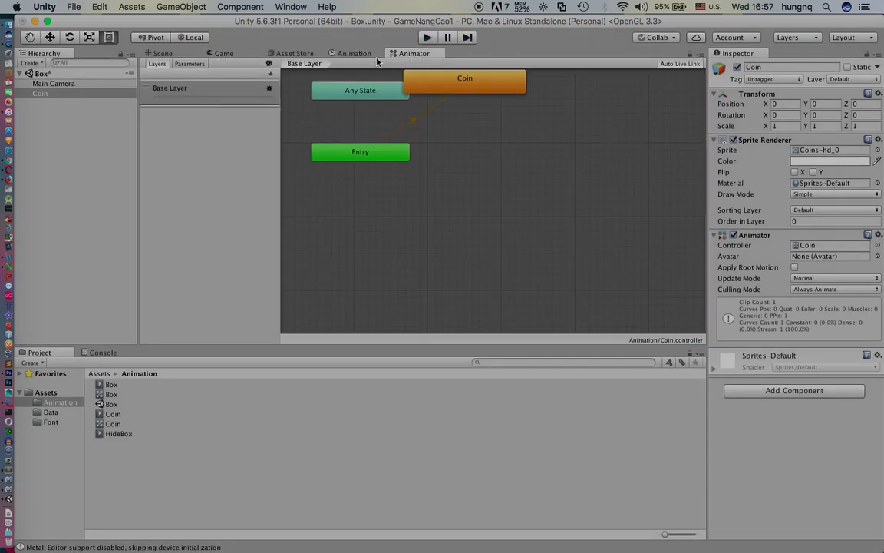
drag(459, 80, 495, 124)
click(350, 53)
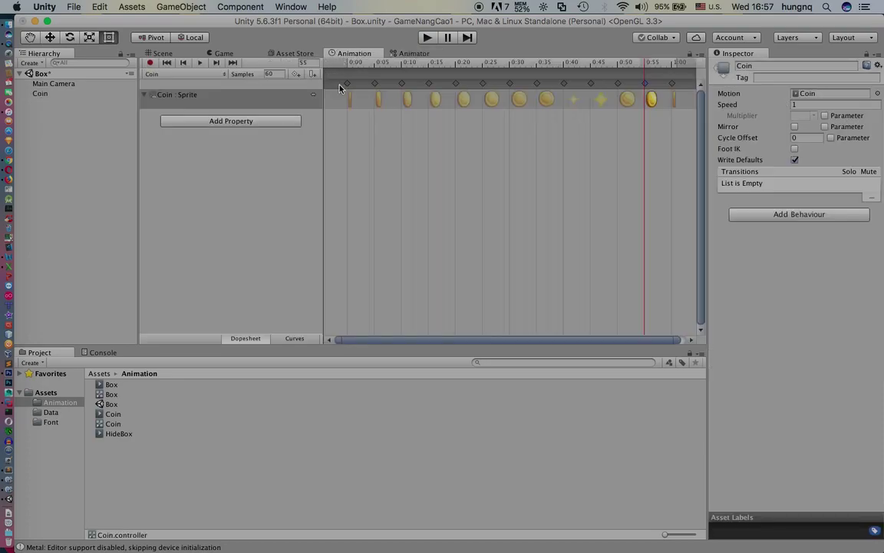
key(ctrl+s)
- Create a new animation clip for the coin named CoinHide
click(163, 75)
click(182, 90)
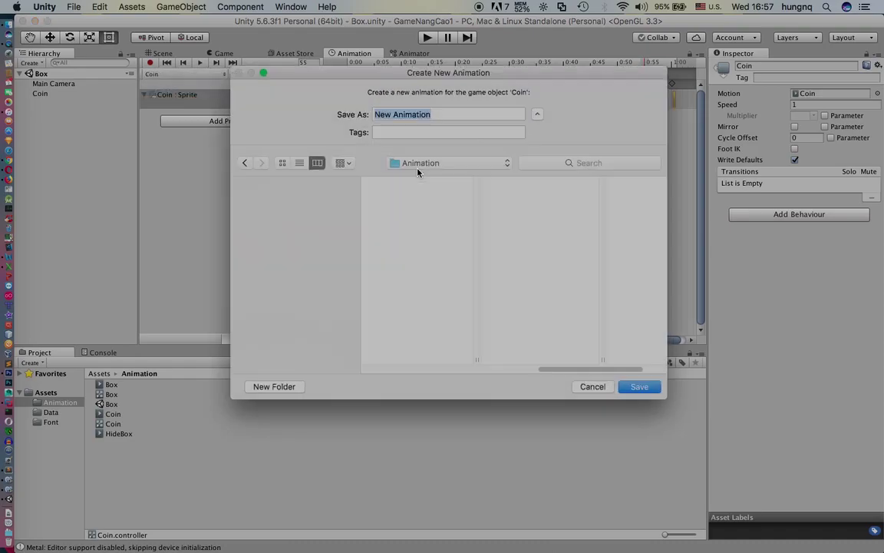
text(C)
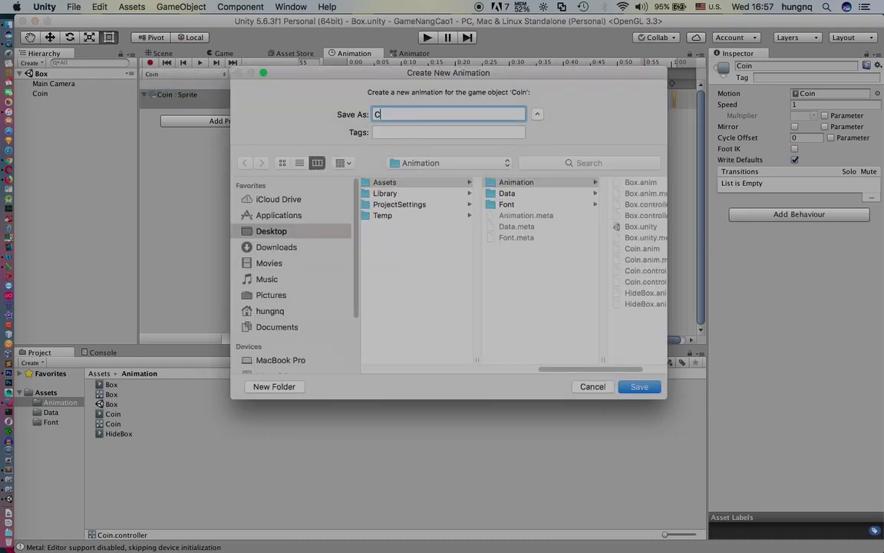
text(oinHide)
key(Return)
- Add a Sprite Renderer > Sprite track to CoinHide and select its 0:00 keyframe
click(284, 91)
click(308, 102)
drag(444, 161, 447, 221)
click(433, 232)
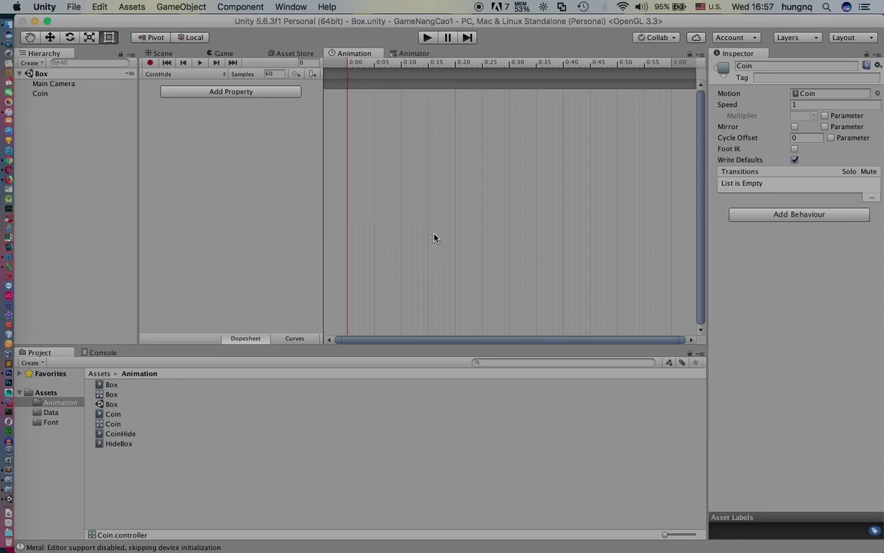
click(347, 83)
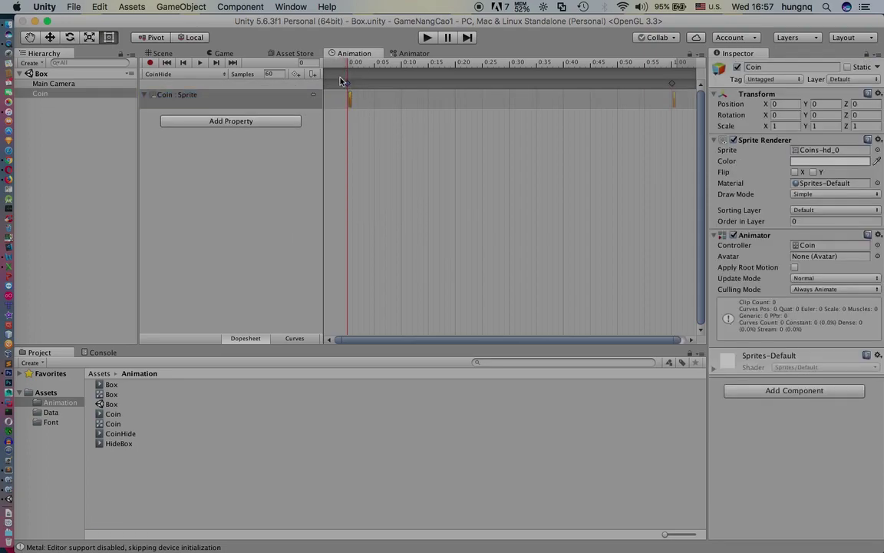
- Try Coins-hd_22, Coins-hd_29, Coins-hd_13 and Coins-hd_21 as the coin's keyframe sprite
click(878, 150)
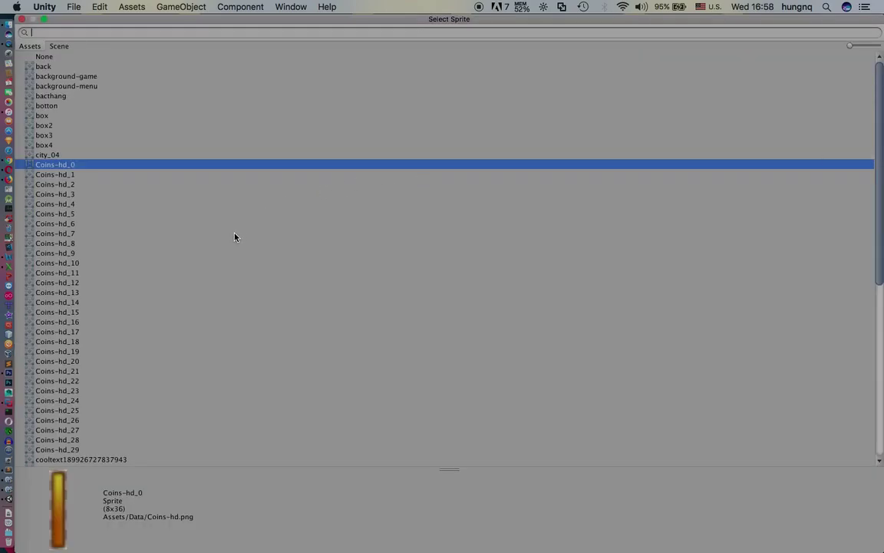
double_click(73, 382)
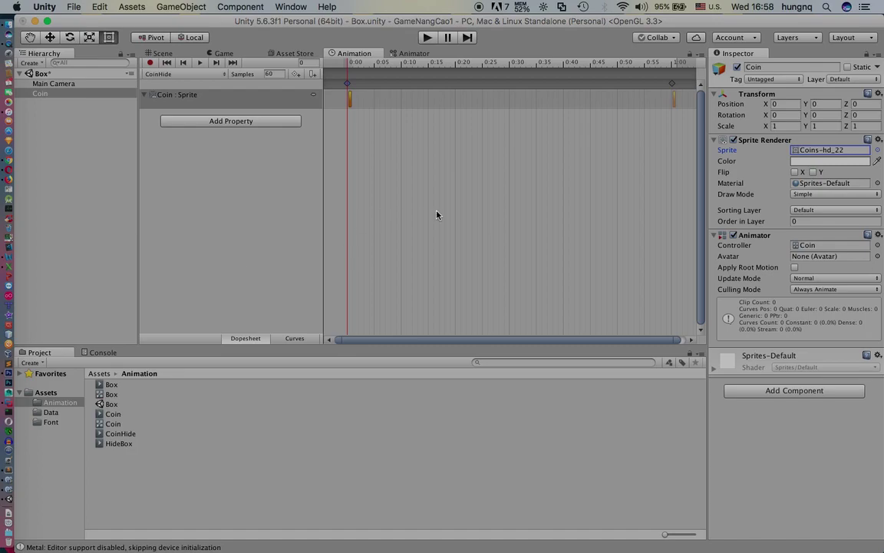
click(877, 150)
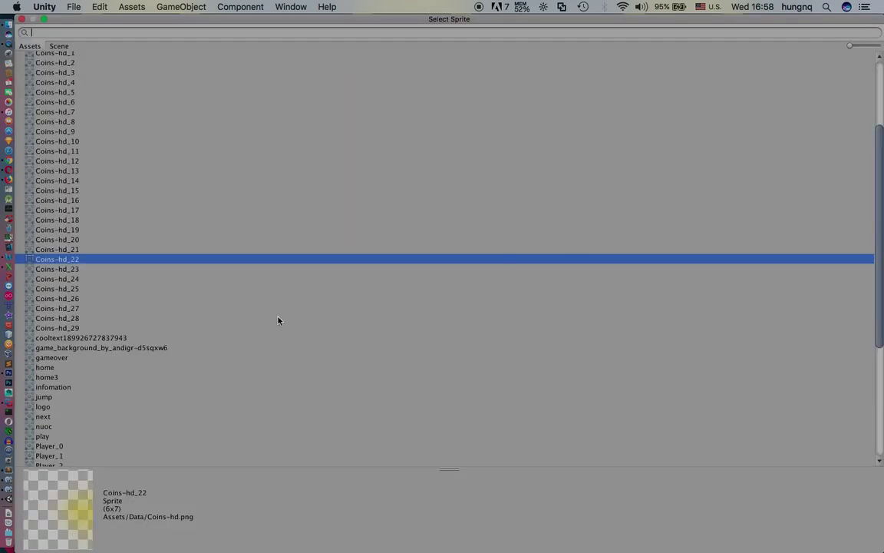
double_click(76, 327)
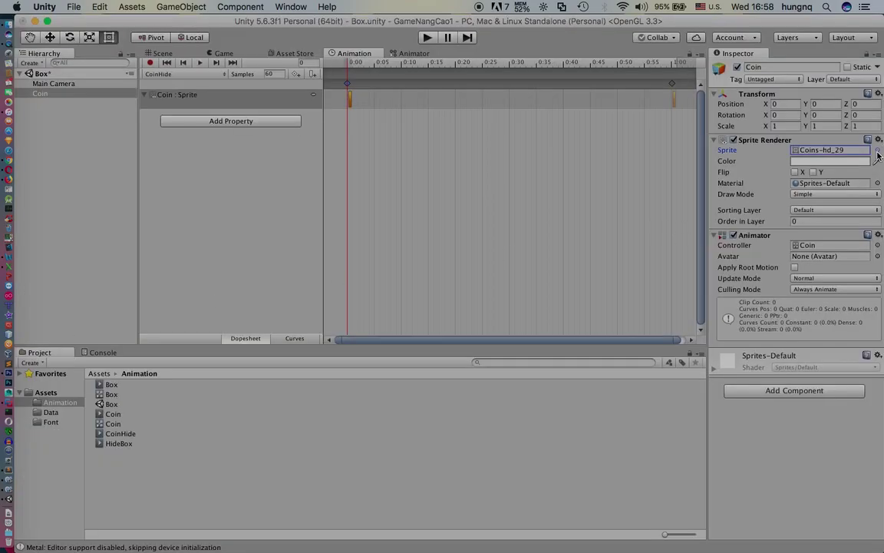
click(877, 152)
double_click(53, 102)
click(878, 151)
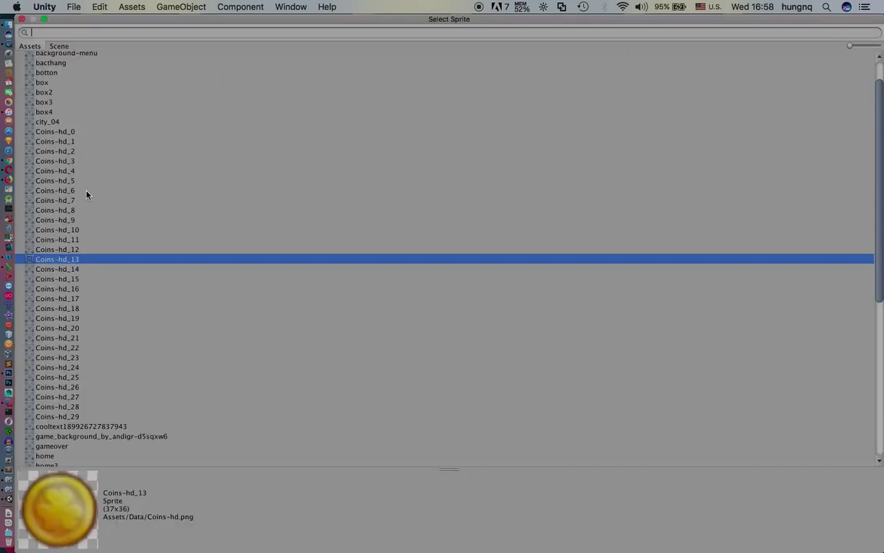
click(60, 270)
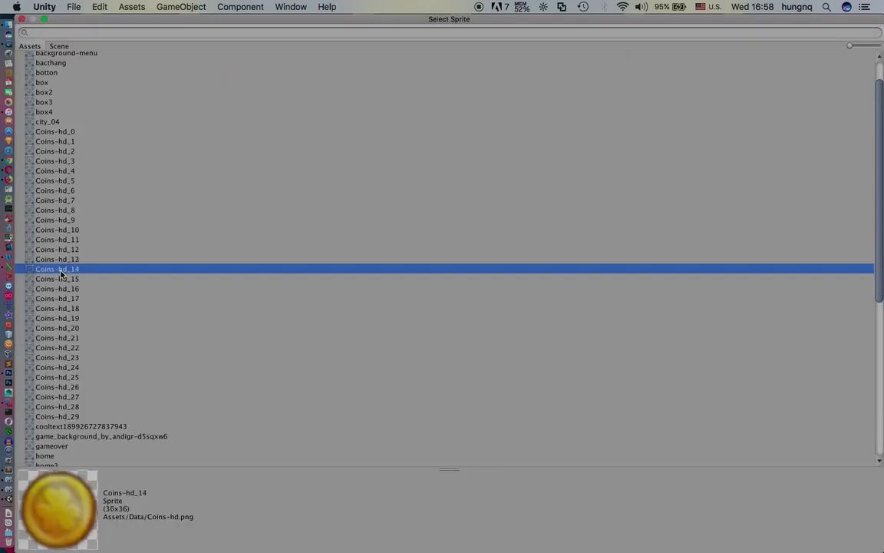
key(Down)
key(Down)
key(Down)
key(Down)
key(Down)
key(Down)
key(Down)
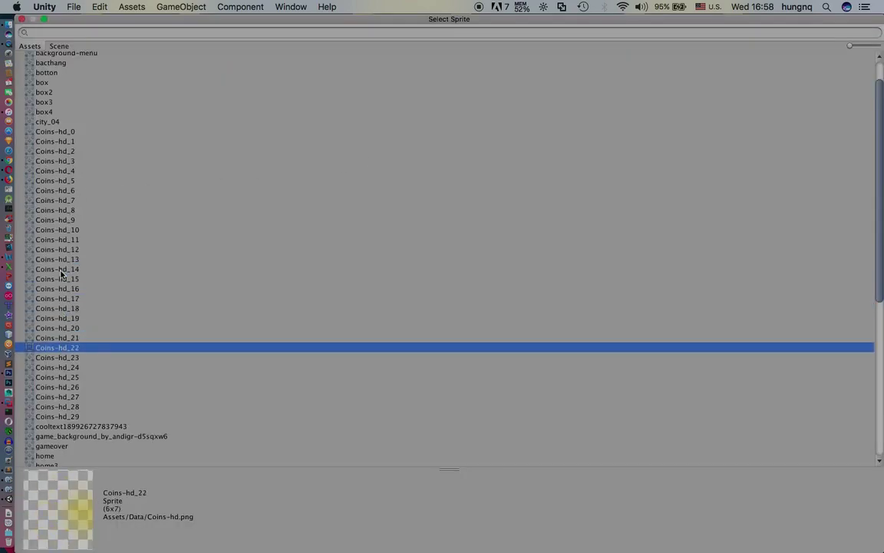
double_click(55, 337)
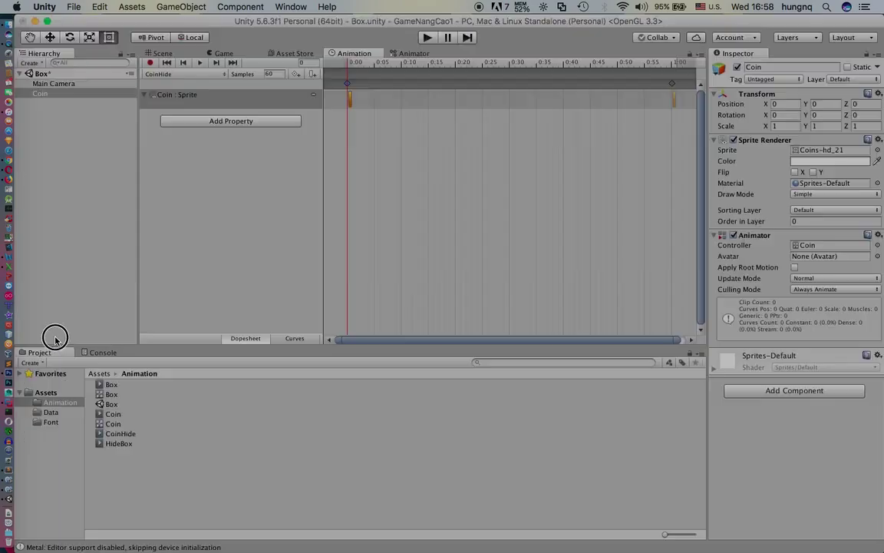
click(350, 104)
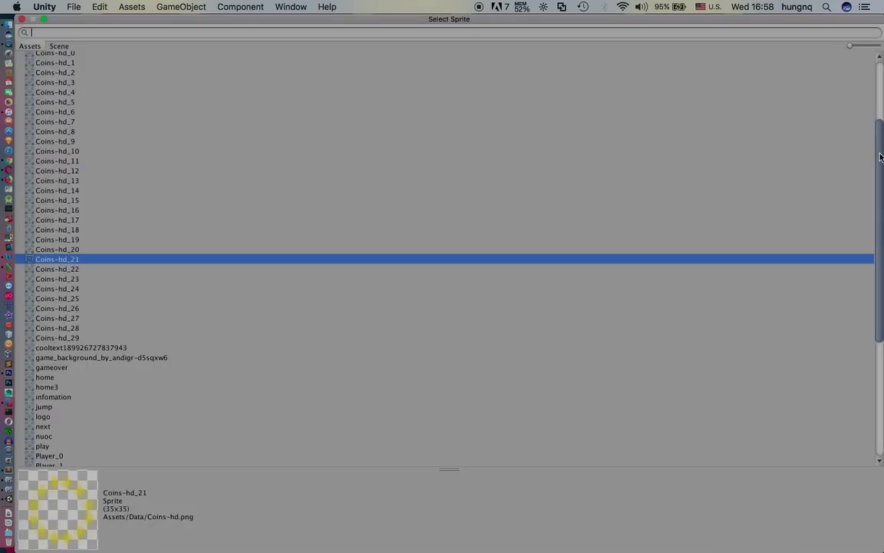
- Keep Coins-hd_21, preview the clip, then delete the Coin : Sprite track and its keyframes
click(877, 150)
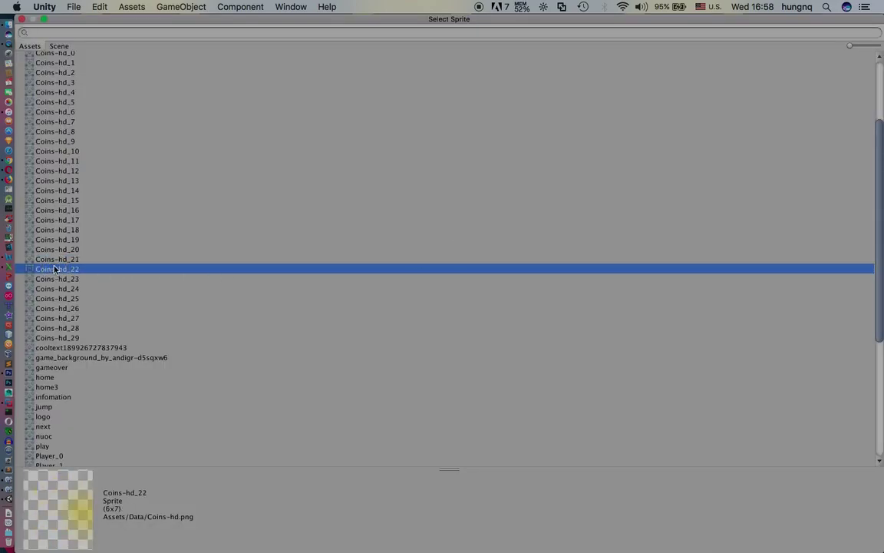
double_click(57, 259)
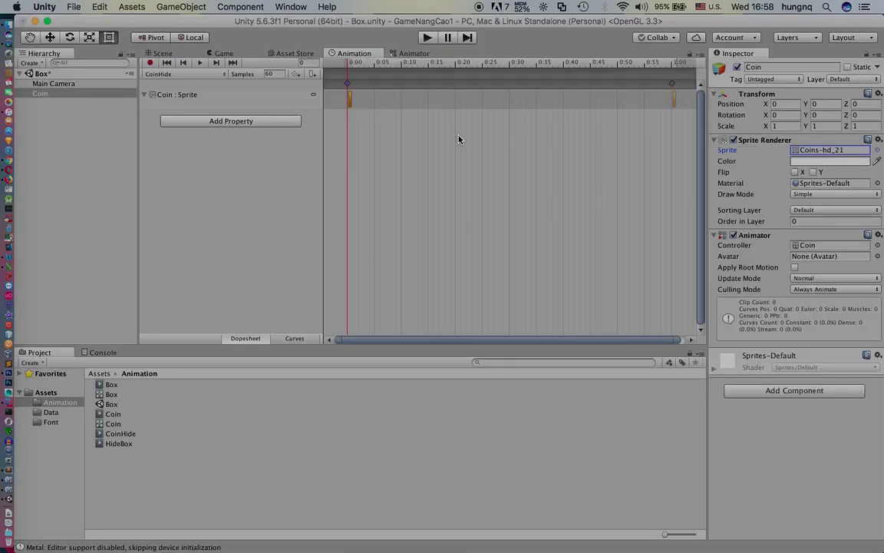
click(144, 94)
click(143, 95)
click(349, 83)
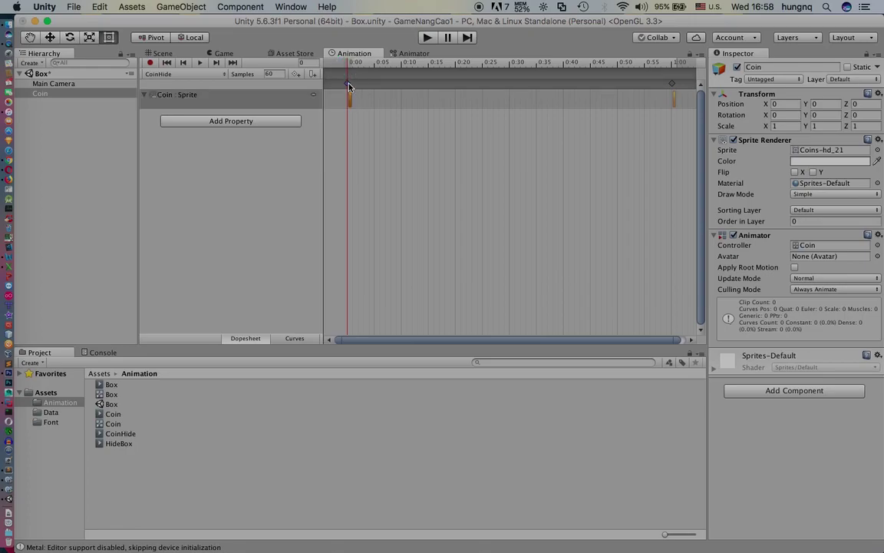
key(super+p)
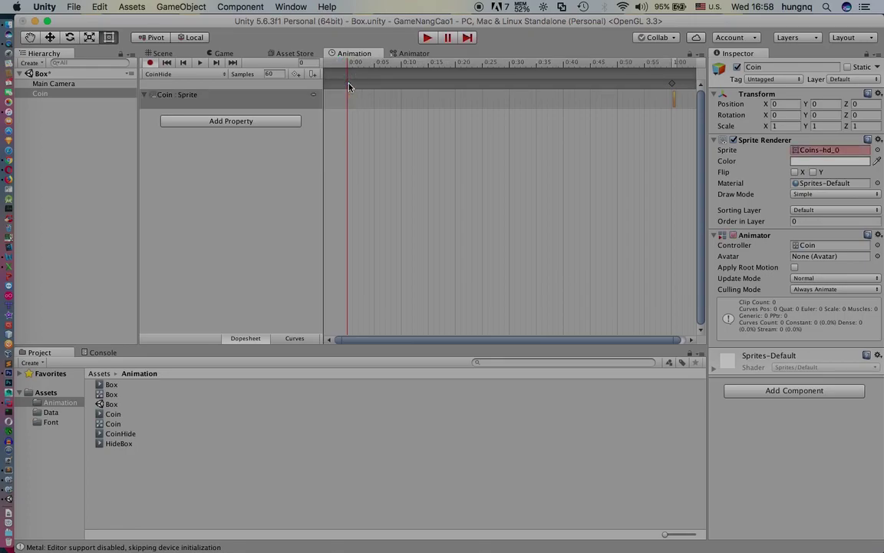
click(153, 96)
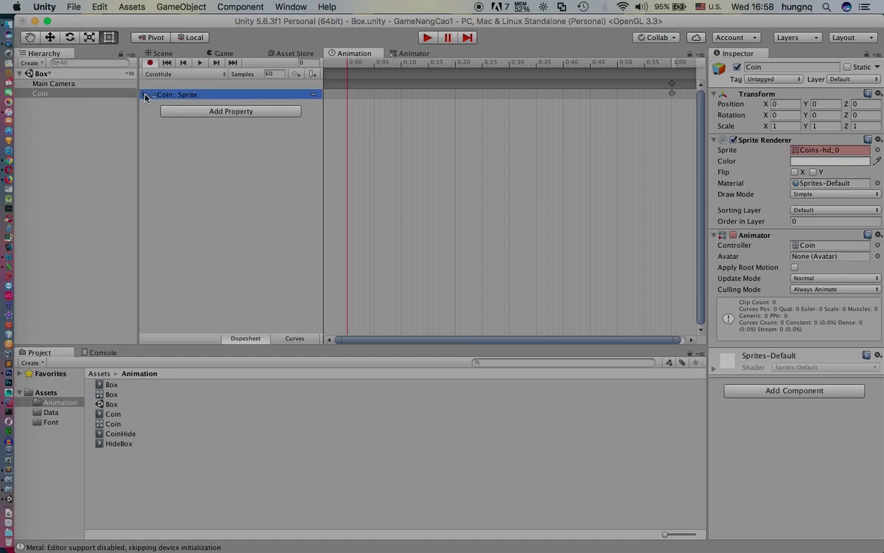
click(675, 89)
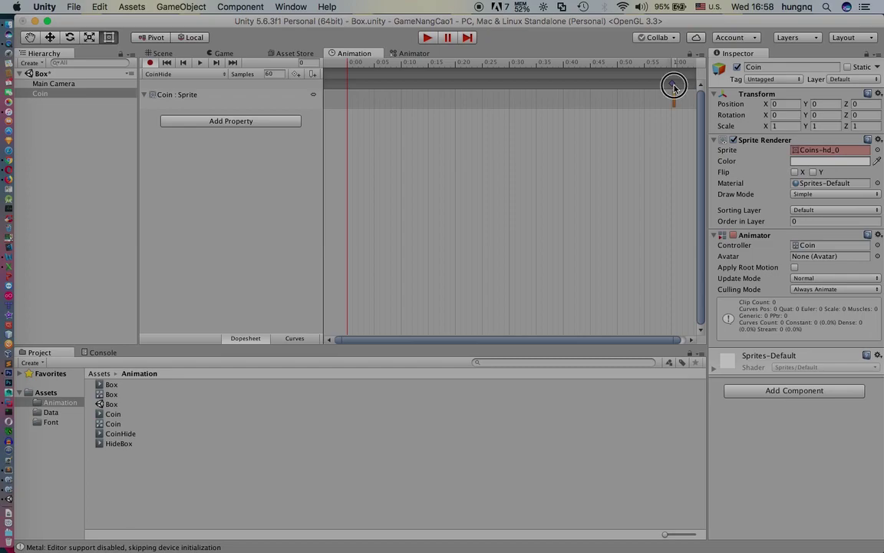
key(Delete)
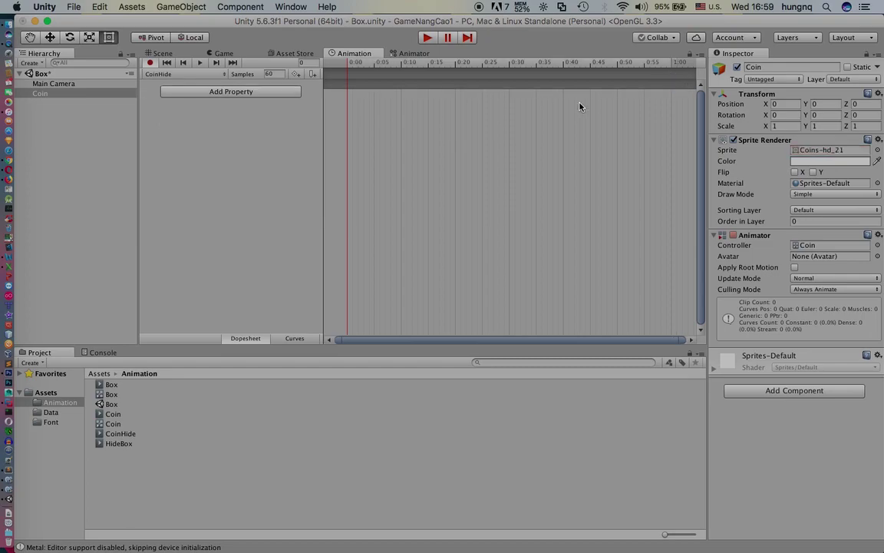
- Keep CoinHide as the edited clip and add a Sprite Renderer > Sprite track to it
click(173, 76)
click(253, 95)
click(254, 98)
click(313, 104)
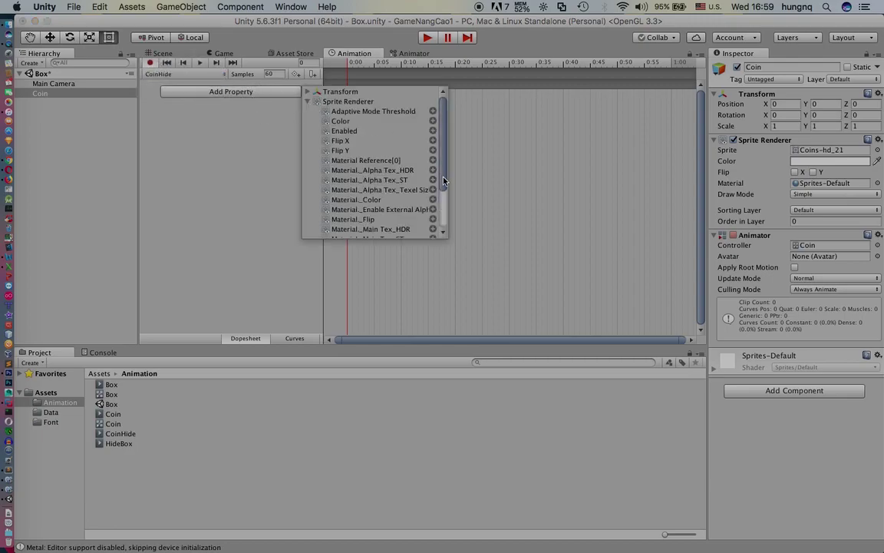
scroll(430, 214, down, 5)
click(433, 233)
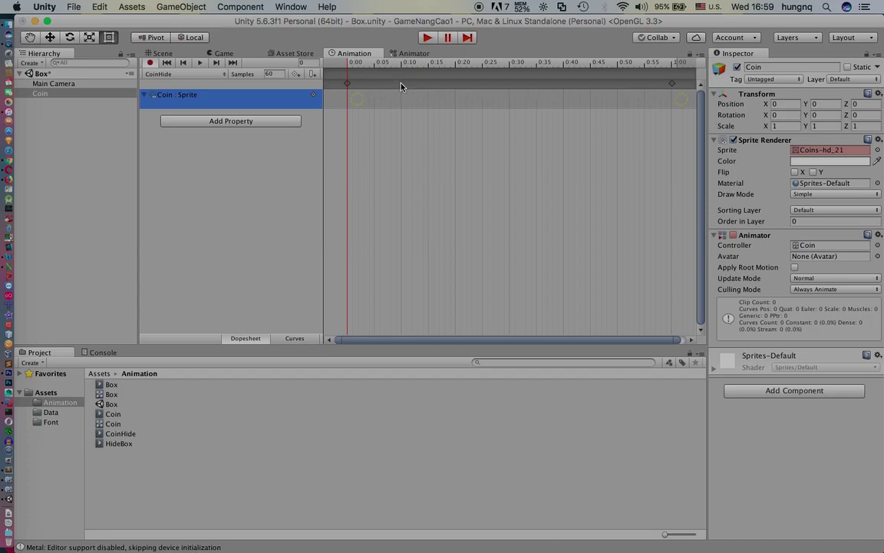
- Add a keyframe at 0:05 with the Coins-hd_23 sprite and save the scene
click(375, 66)
click(298, 75)
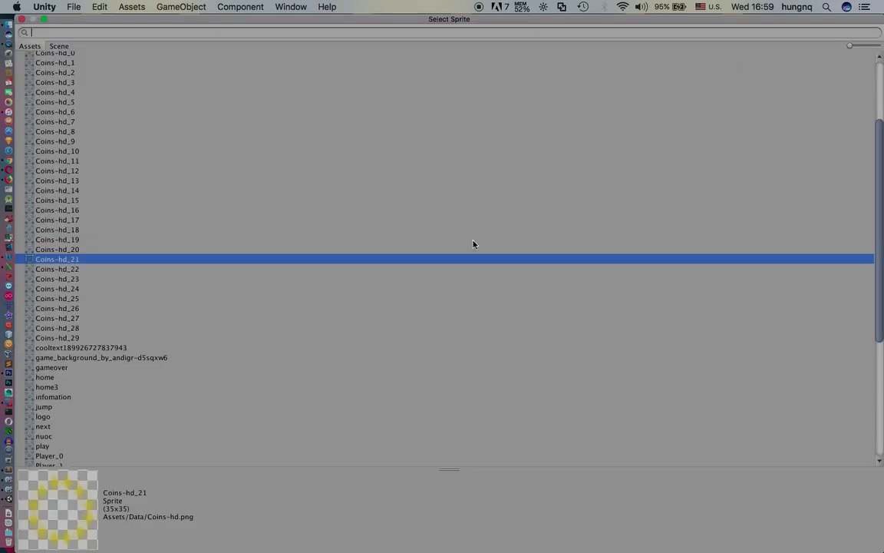
click(877, 149)
click(77, 270)
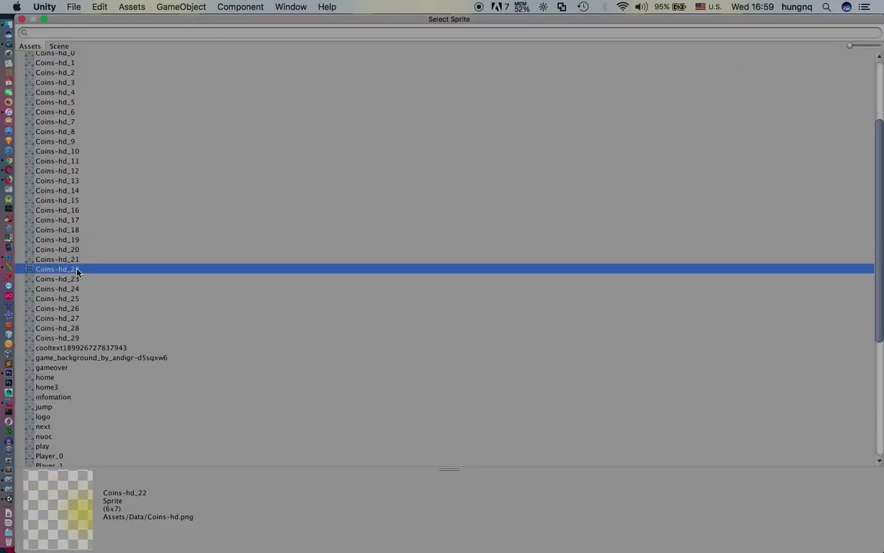
click(74, 281)
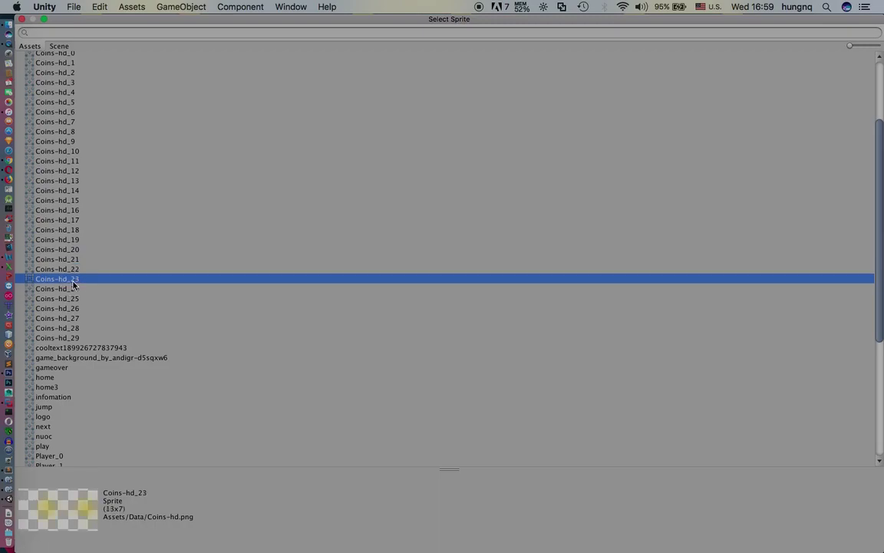
double_click(70, 281)
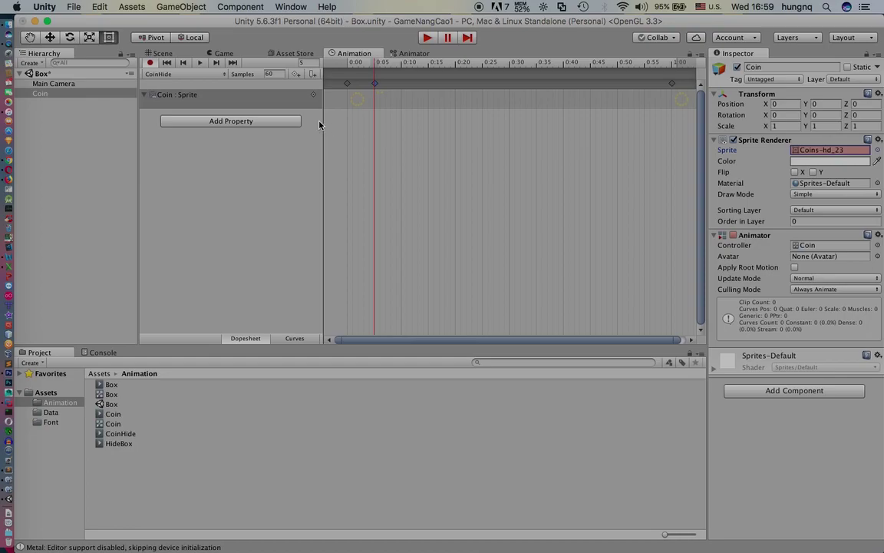
key(super+s)
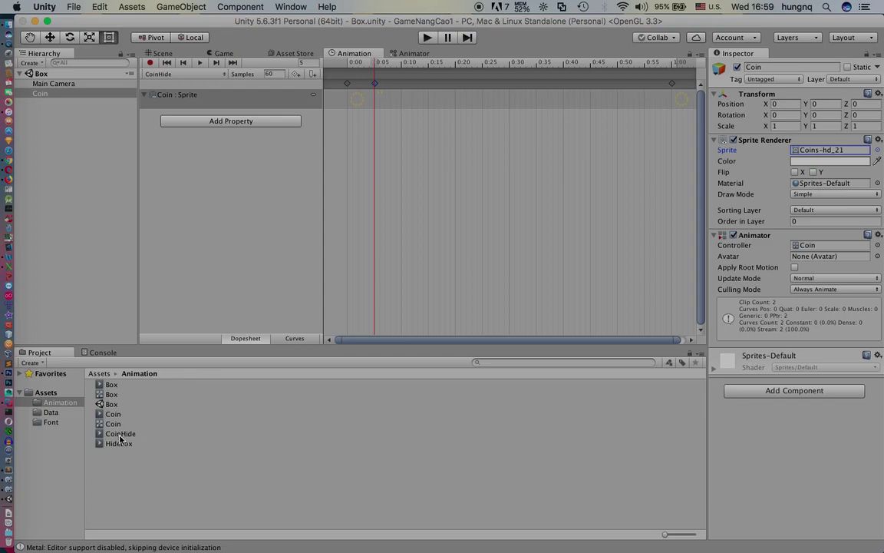
- Move CoinHide aside, add a Coin → CoinHide transition in the coin's animator, and save
click(413, 53)
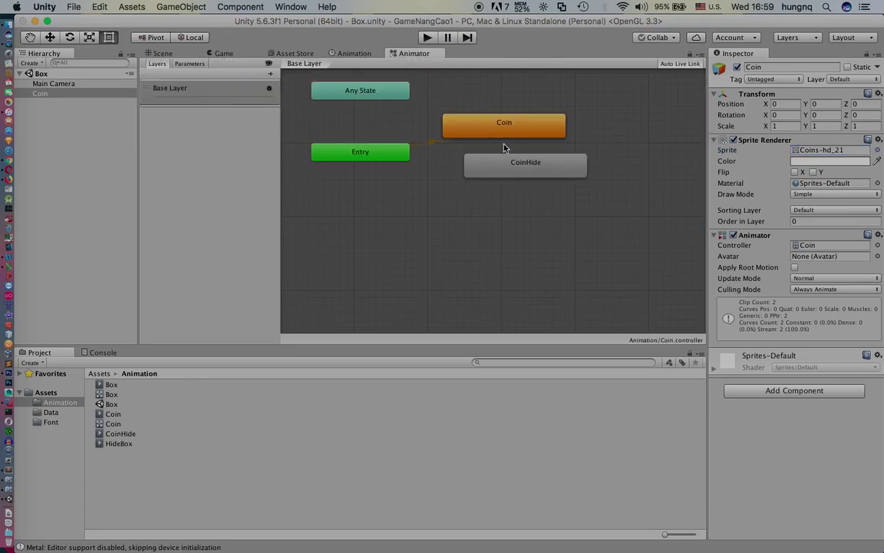
click(529, 173)
drag(528, 183, 544, 205)
right_click(515, 123)
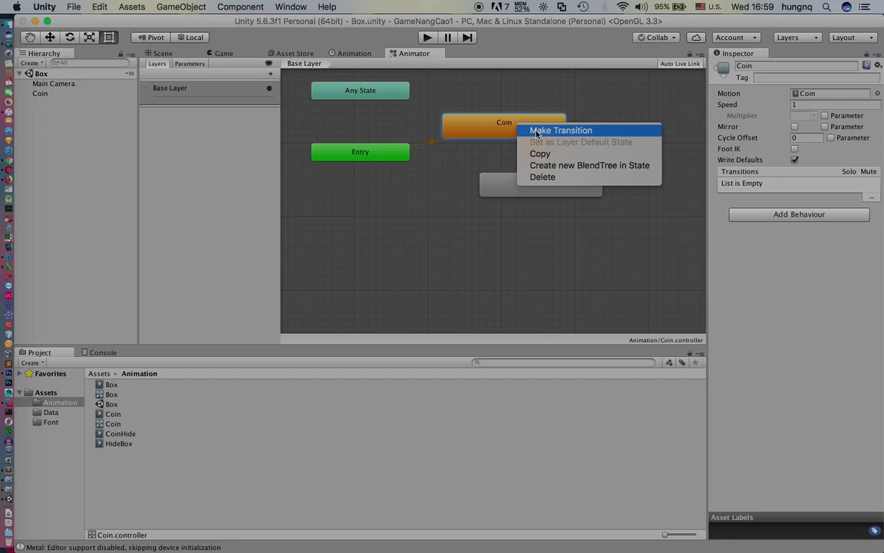
click(530, 129)
click(549, 191)
key(super+s)
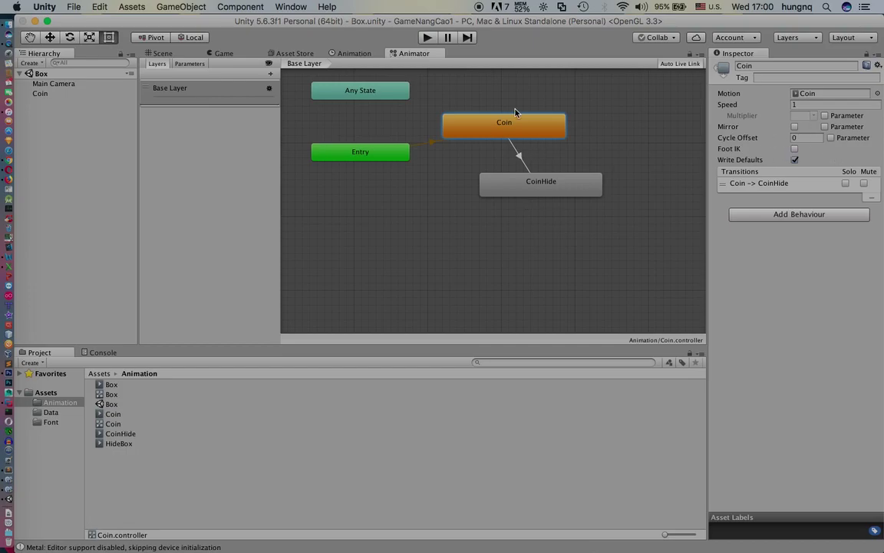
- Delete the Coin object and create a new empty game object named Play
right_click(40, 93)
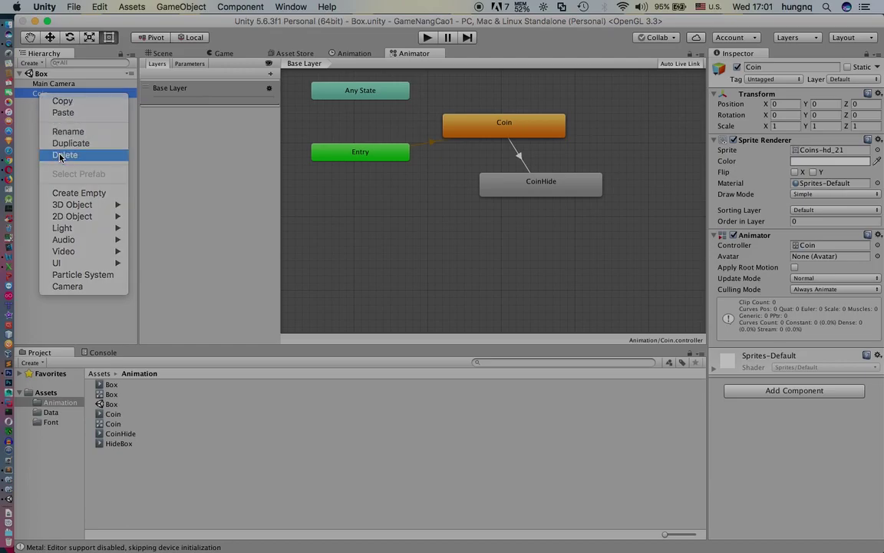
click(61, 155)
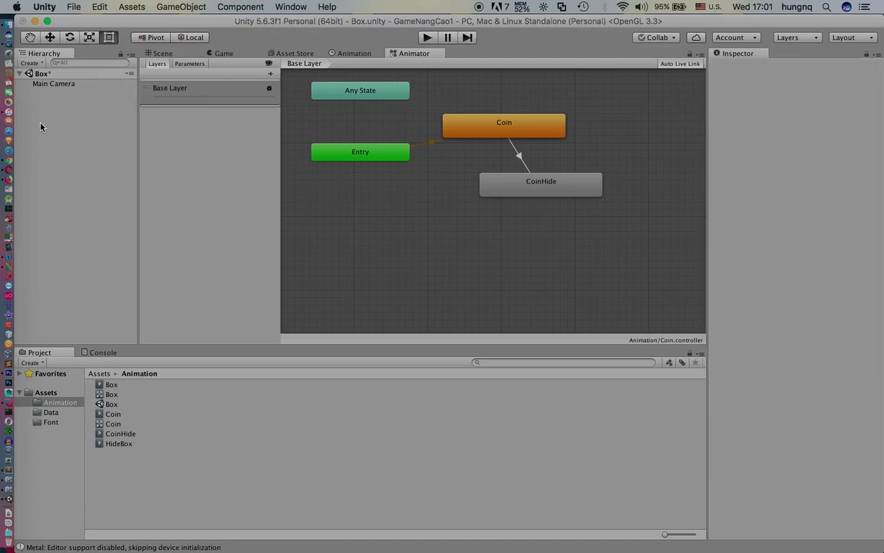
key(super+shift+n)
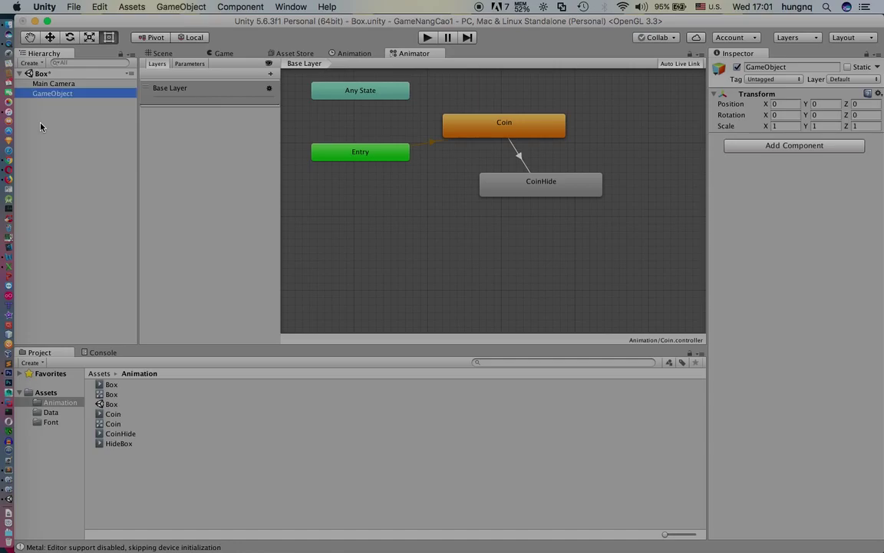
key(Return)
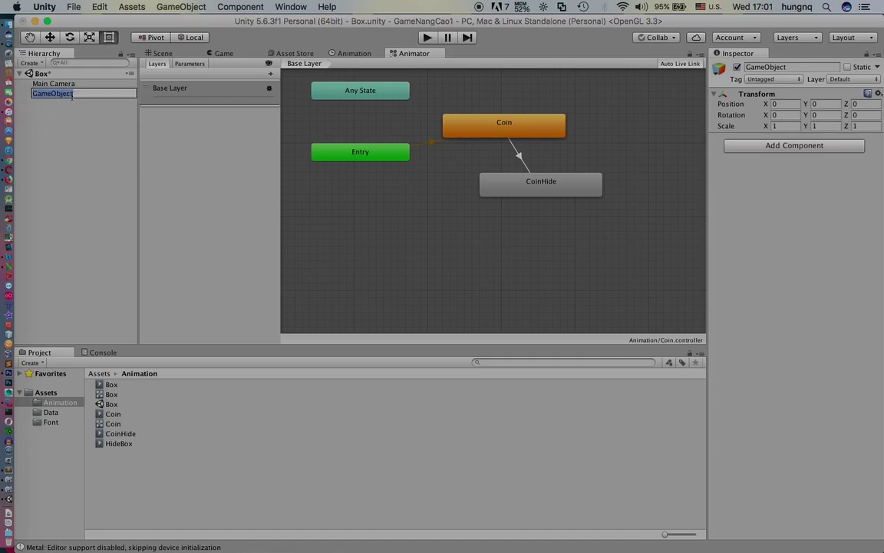
text(Play)
key(Return)
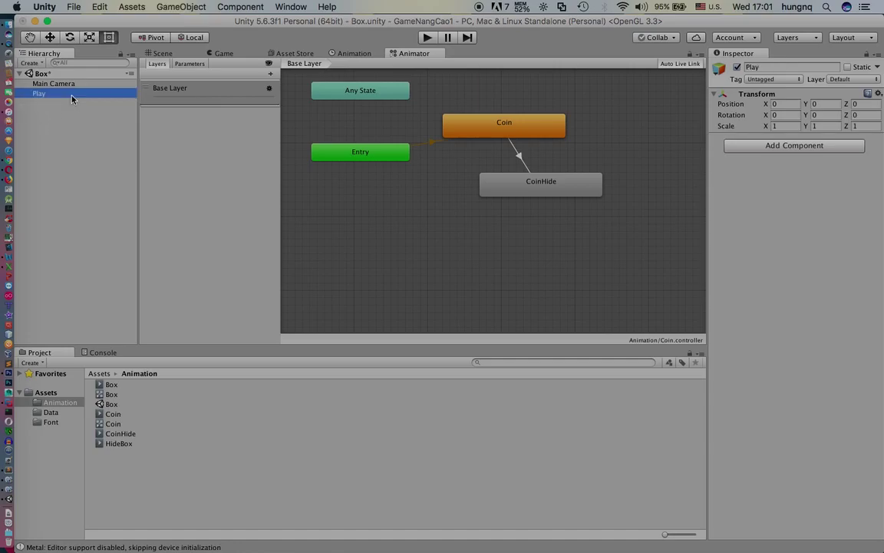
- Give Play a Sprite Renderer showing Player_0 and view it in the Scene view
click(733, 146)
text(spr)
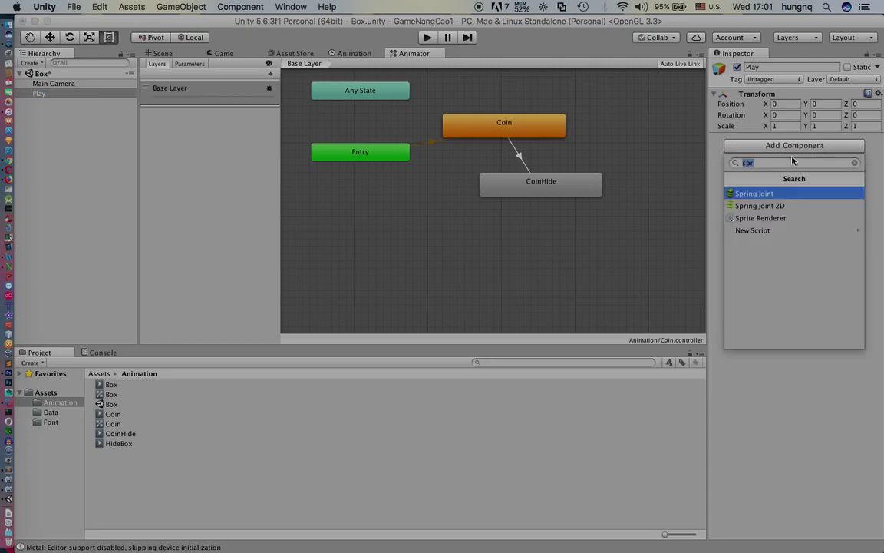
click(762, 217)
click(874, 150)
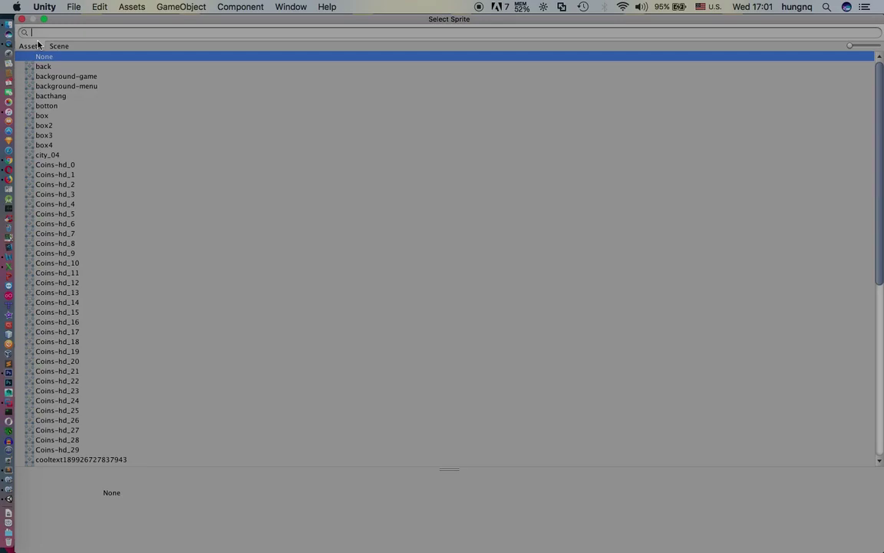
text(pl)
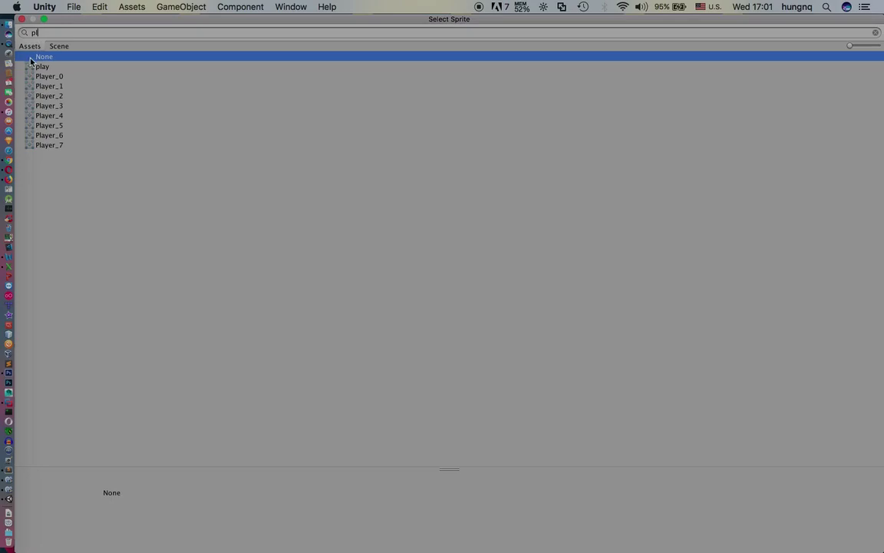
double_click(40, 77)
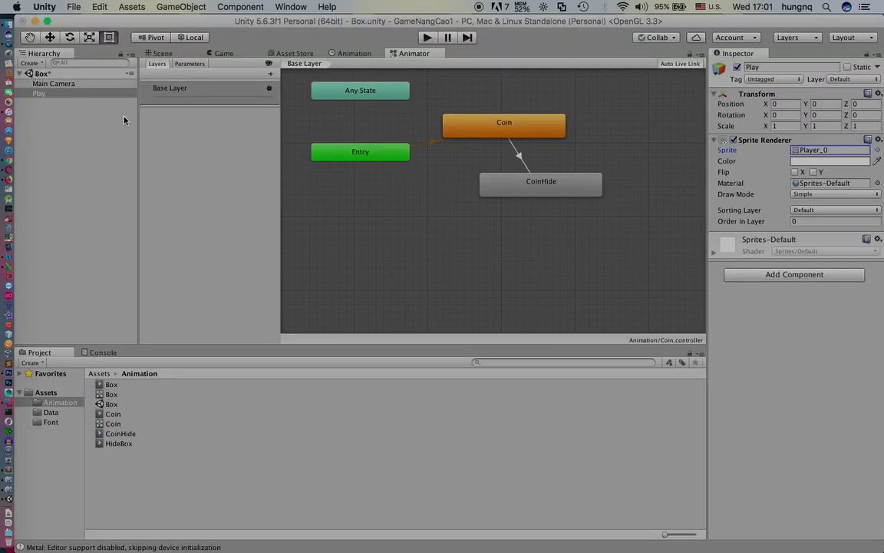
click(167, 53)
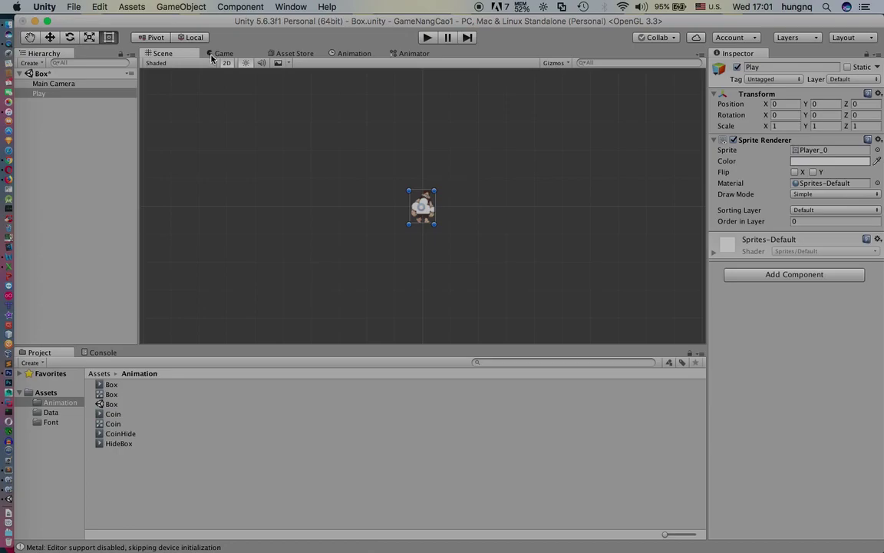
- Save the scene and create a new animation clip named Play for the Play object
key(super+s)
click(367, 56)
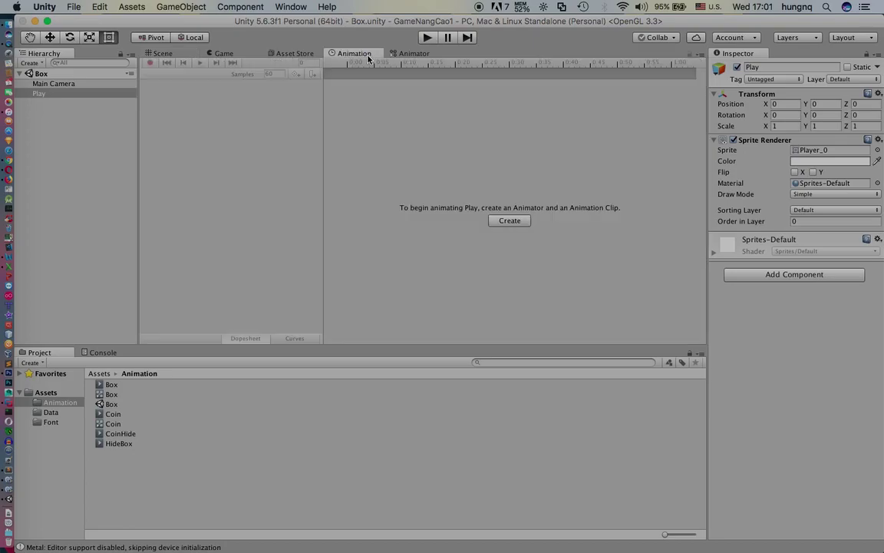
click(510, 224)
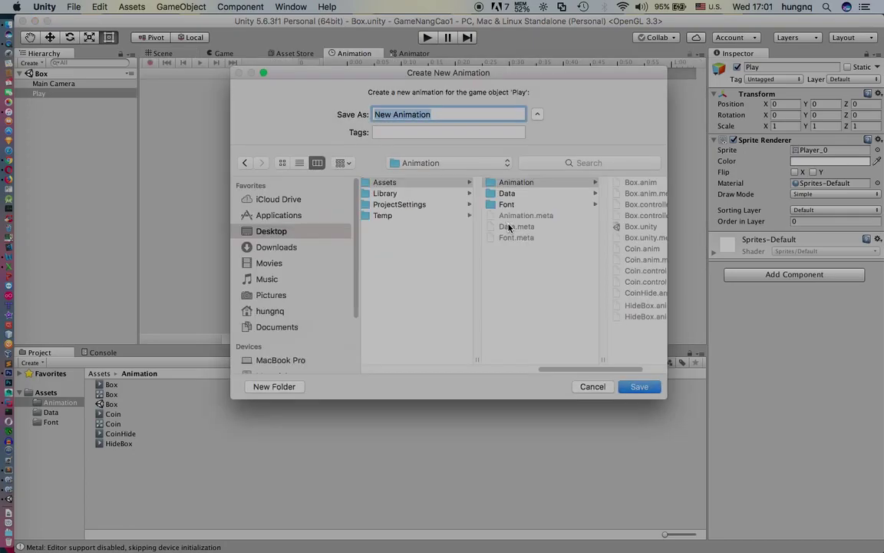
text(Play)
click(637, 388)
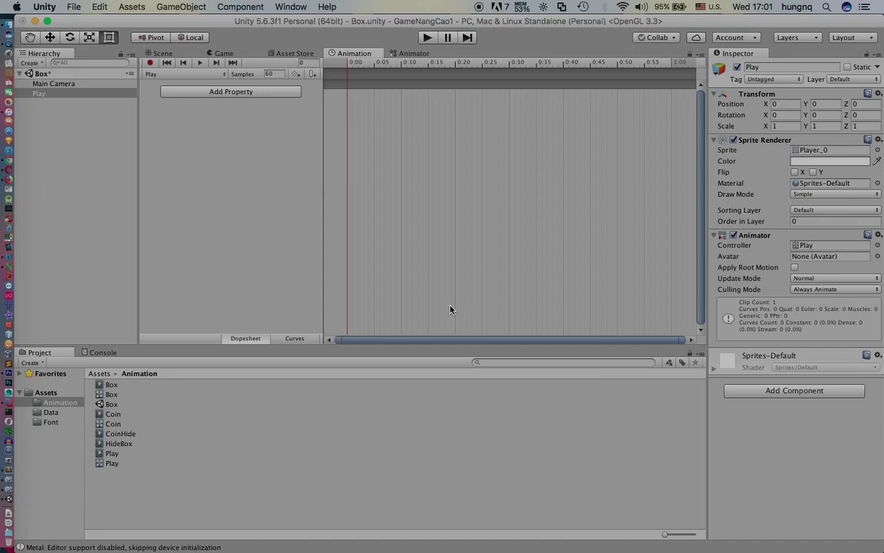
- Add the Sprite Renderer's Sprite property to the Play clip
click(256, 94)
click(307, 102)
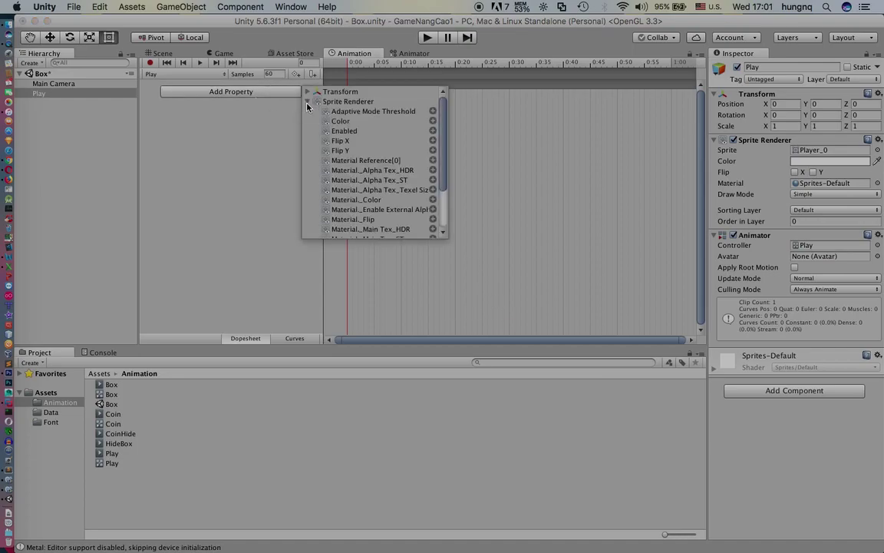
drag(442, 183, 438, 227)
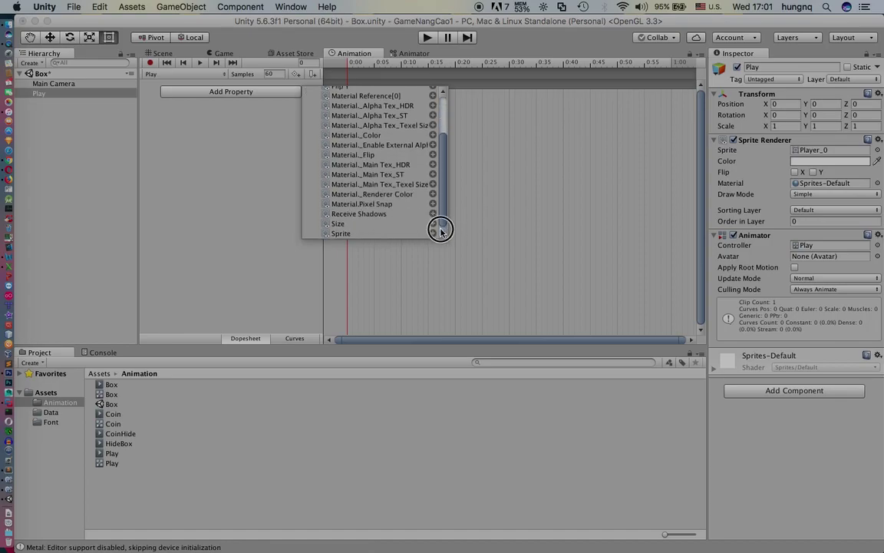
click(432, 233)
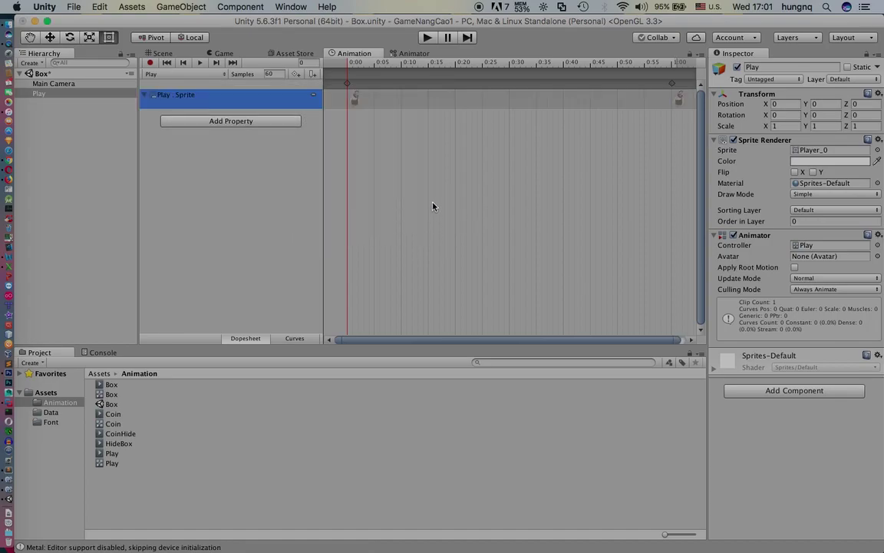
- Key the sprite to Player_1, Player_2 and Player_3 at frames 5, 10 and 15
click(375, 63)
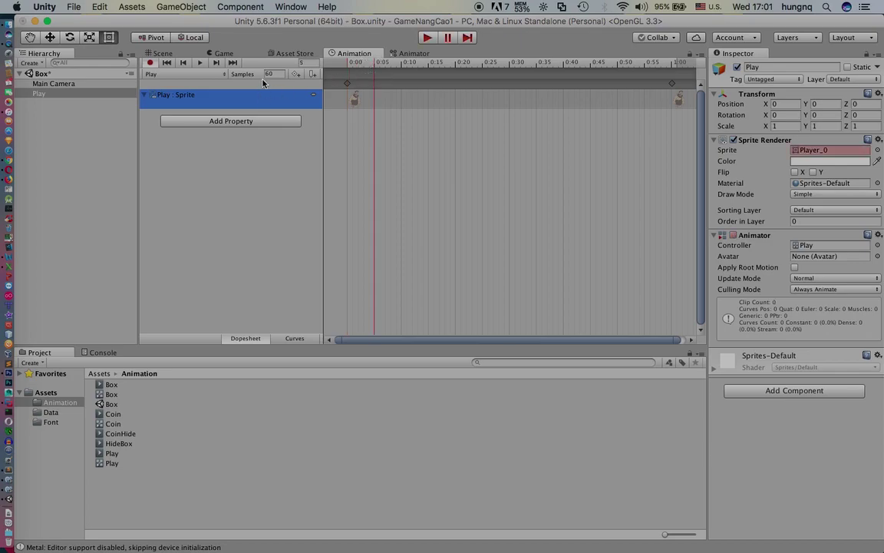
click(296, 75)
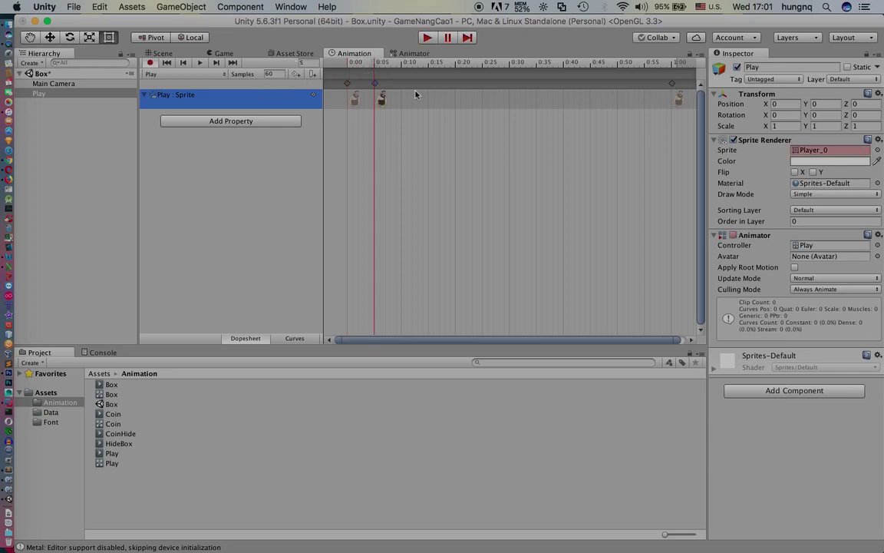
click(877, 152)
double_click(50, 247)
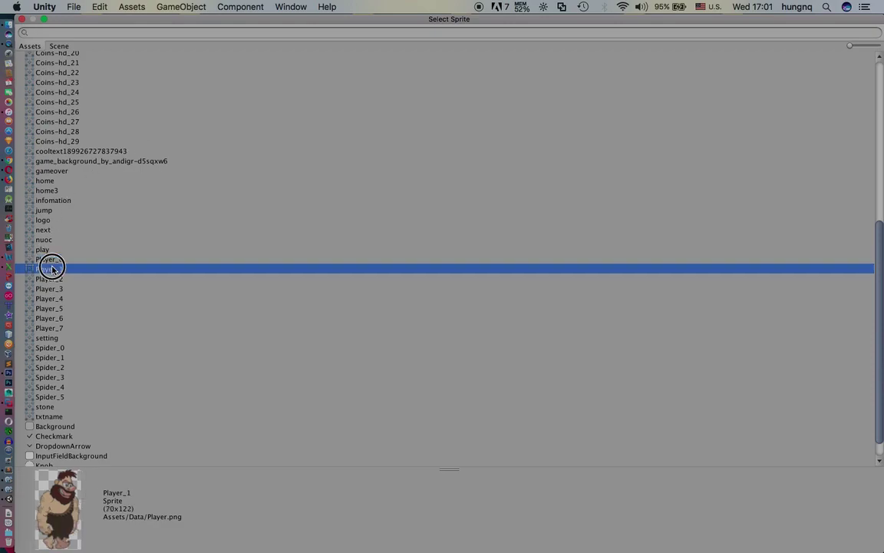
click(400, 63)
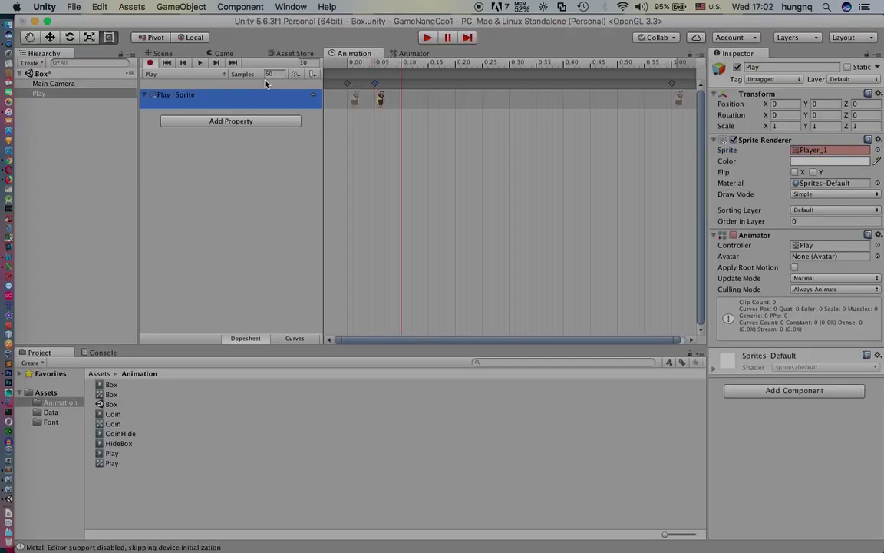
click(877, 151)
double_click(48, 272)
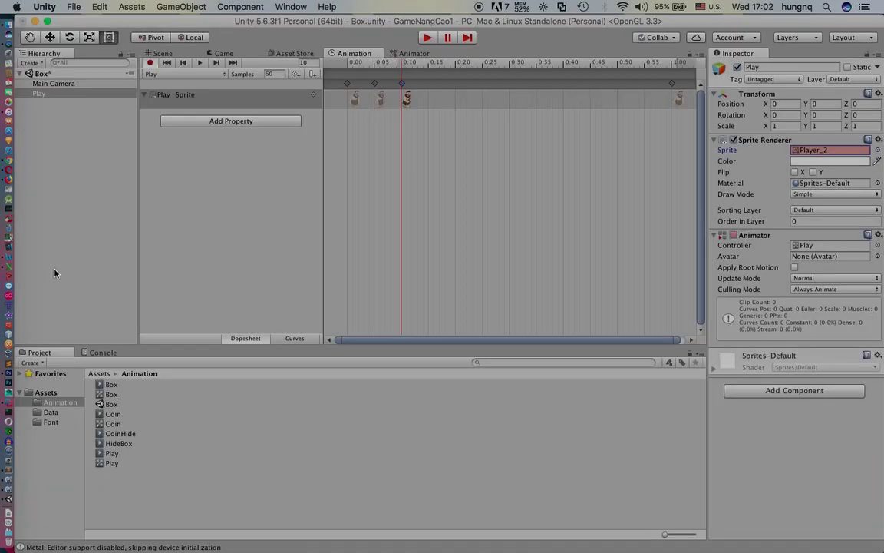
click(426, 68)
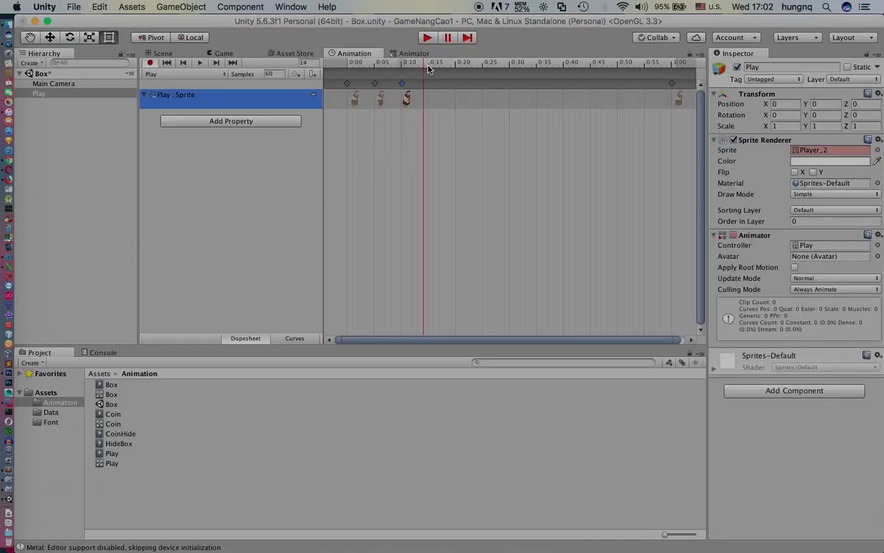
click(295, 74)
click(877, 152)
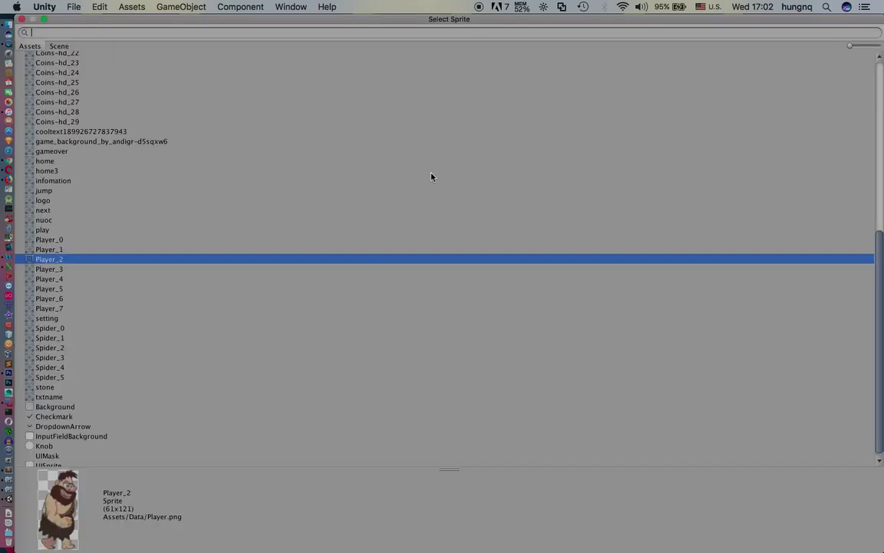
double_click(91, 269)
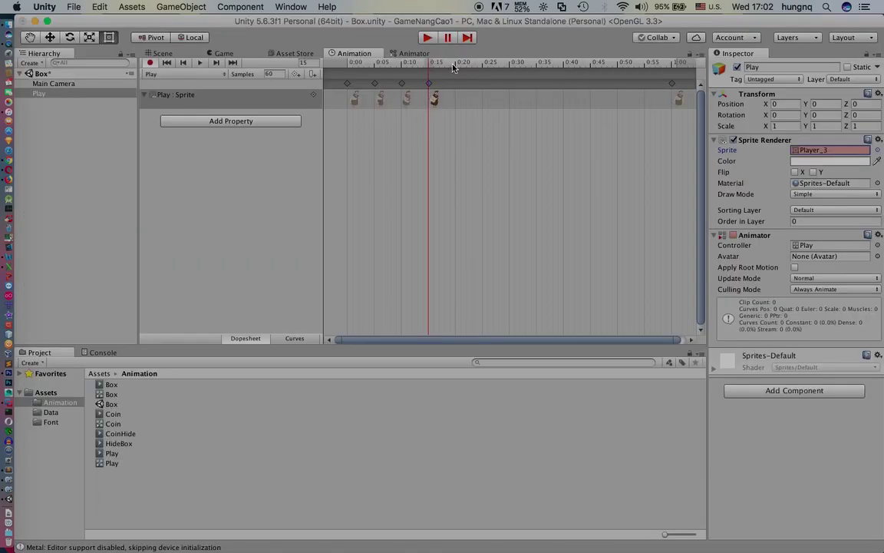
- Key the sprite to Player_4, Player_5 and Player_6 at frames 20, 25 and 30
click(456, 63)
click(317, 77)
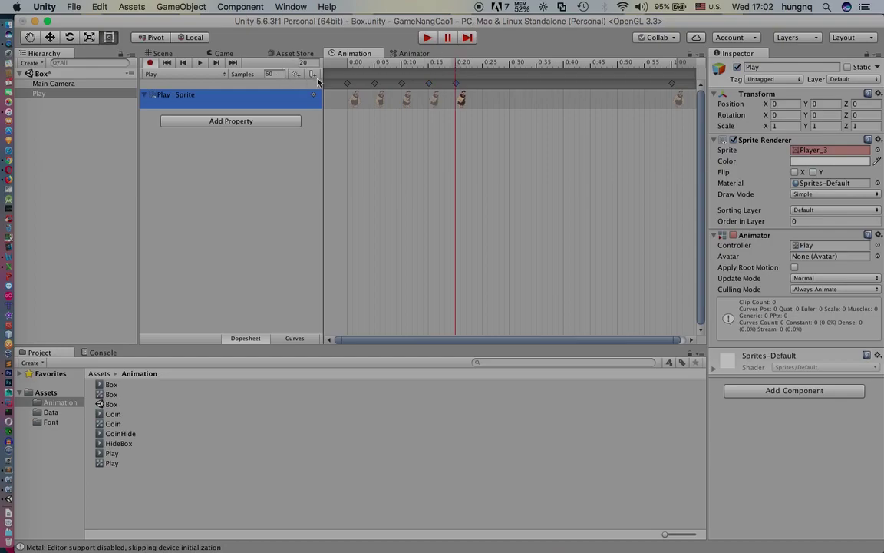
click(878, 149)
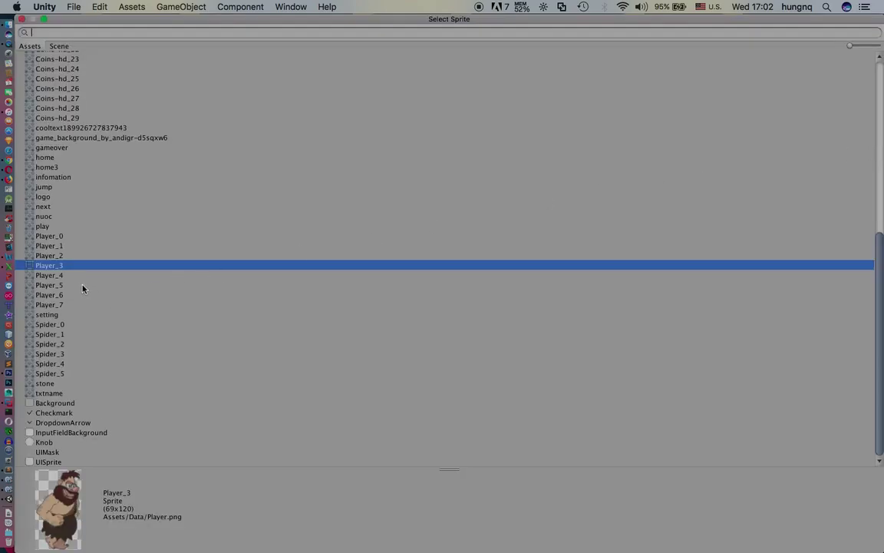
double_click(57, 275)
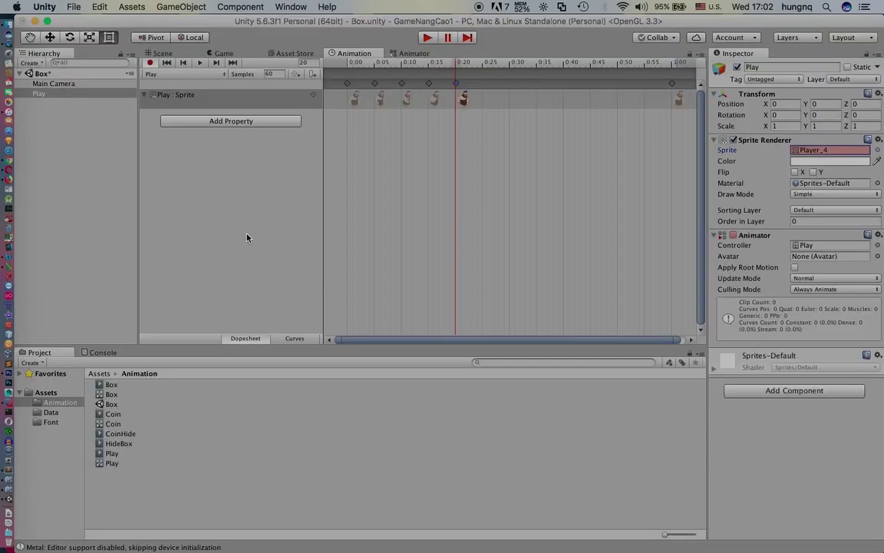
click(485, 65)
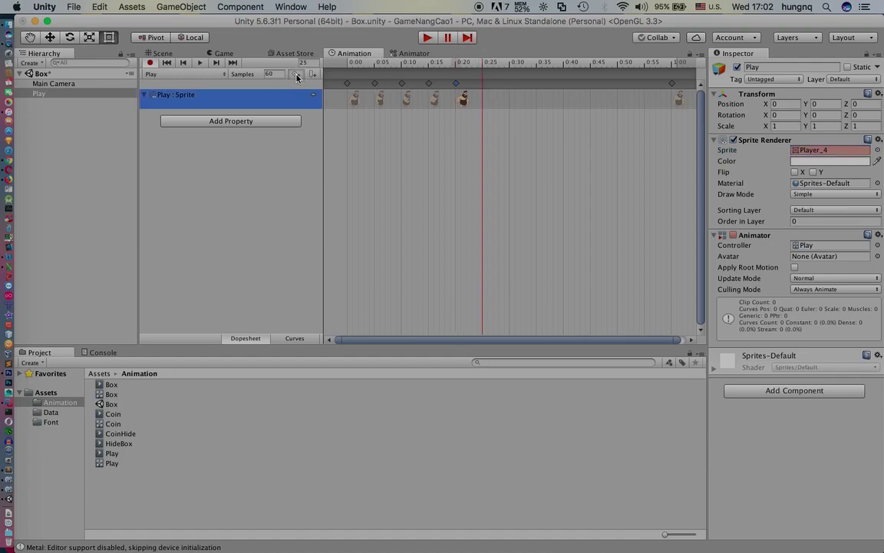
click(877, 150)
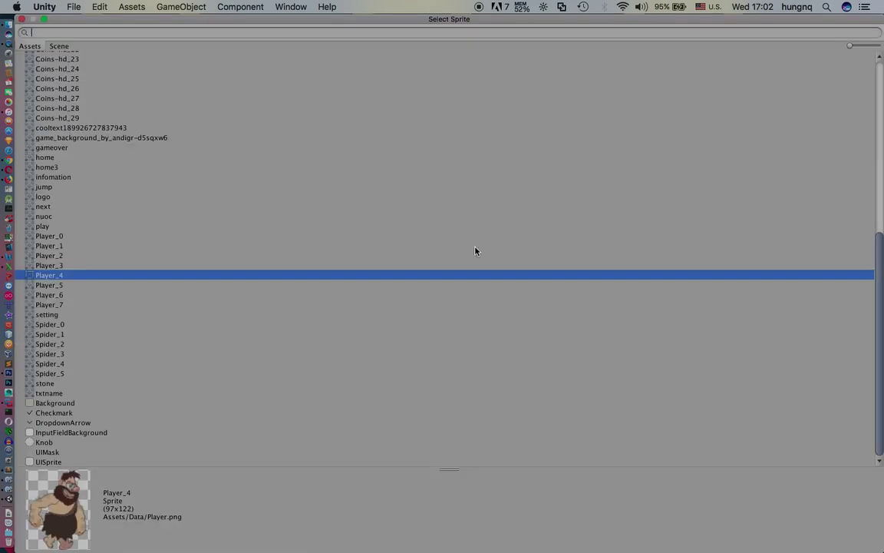
double_click(43, 285)
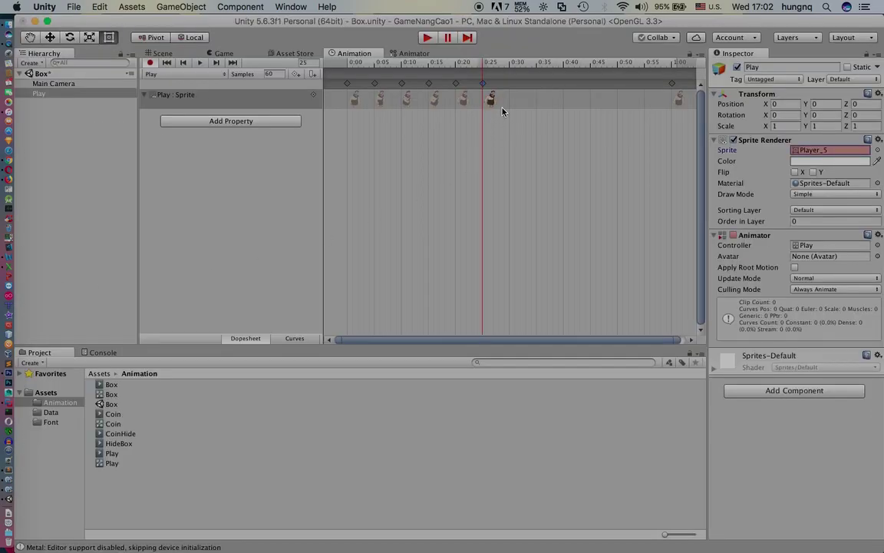
click(509, 65)
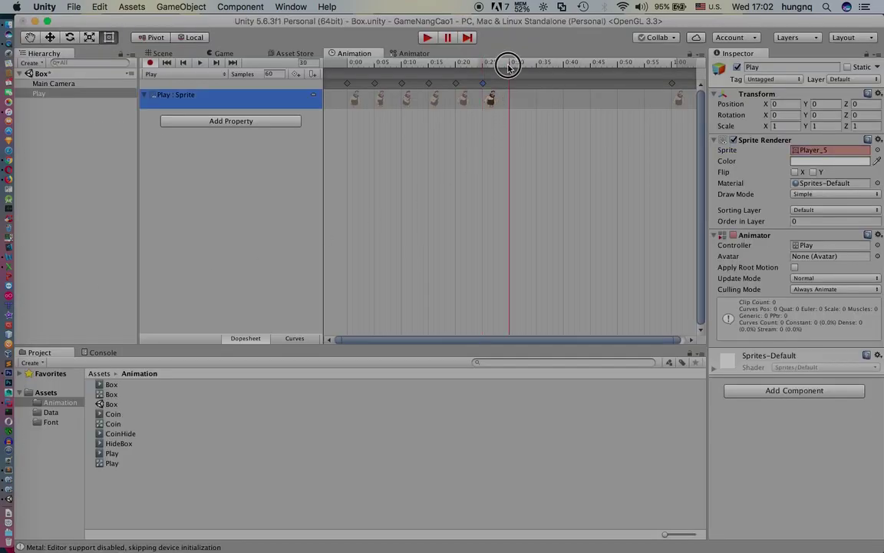
click(296, 74)
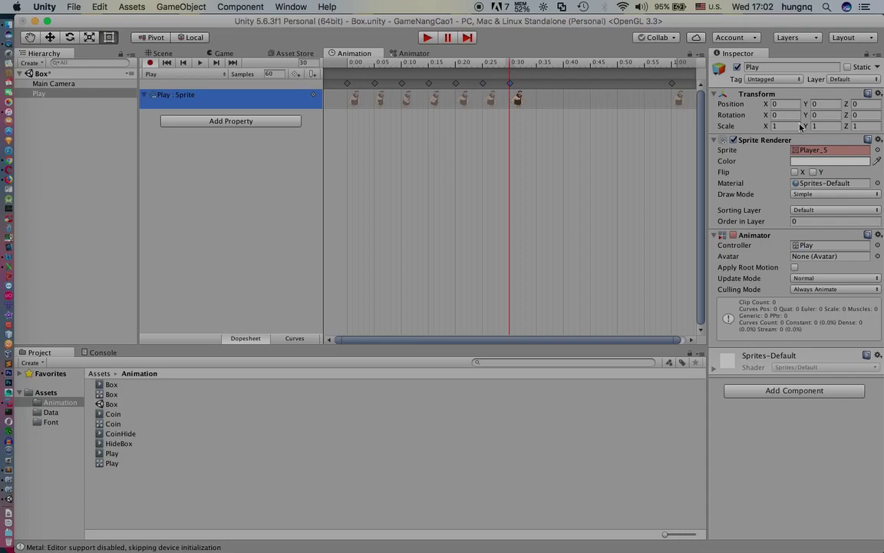
click(877, 150)
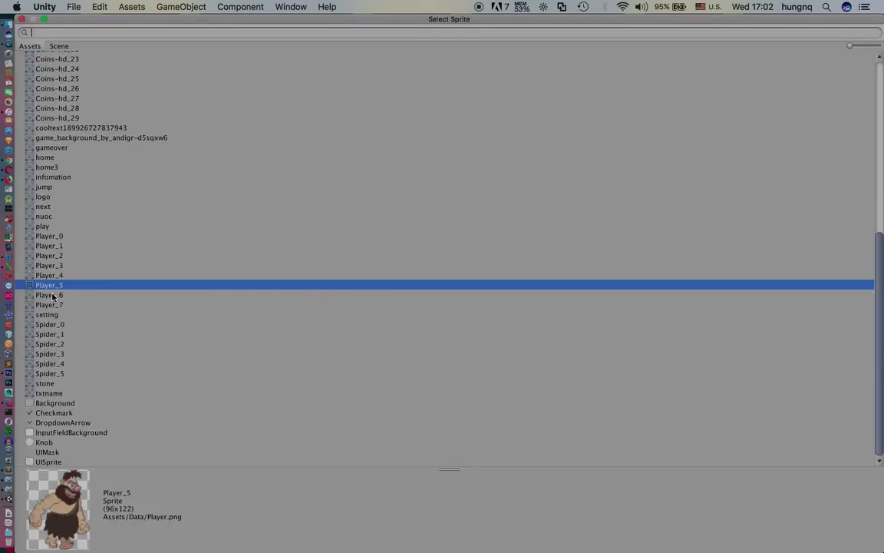
double_click(52, 296)
- Key Player_7 at frame 35, add a keyframe at 40, and delete the 1:00 keyframe
click(536, 61)
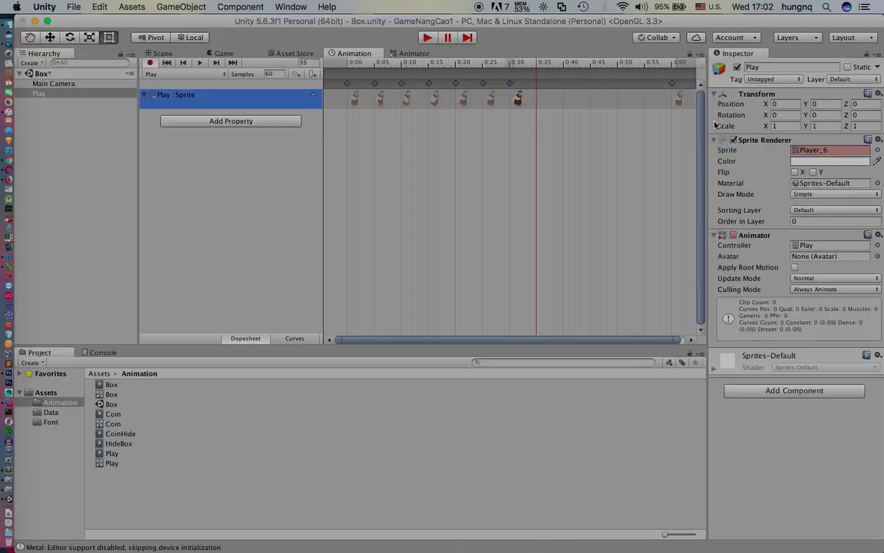
click(877, 149)
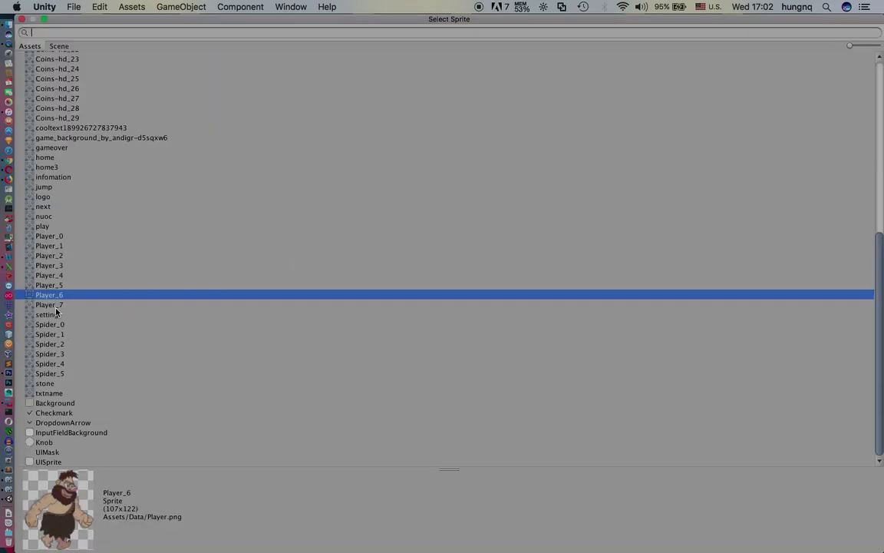
double_click(54, 306)
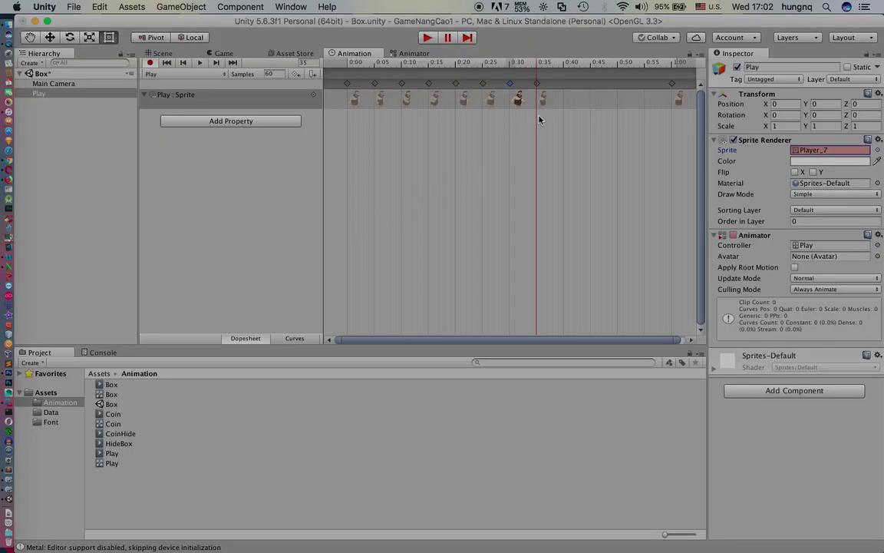
click(565, 70)
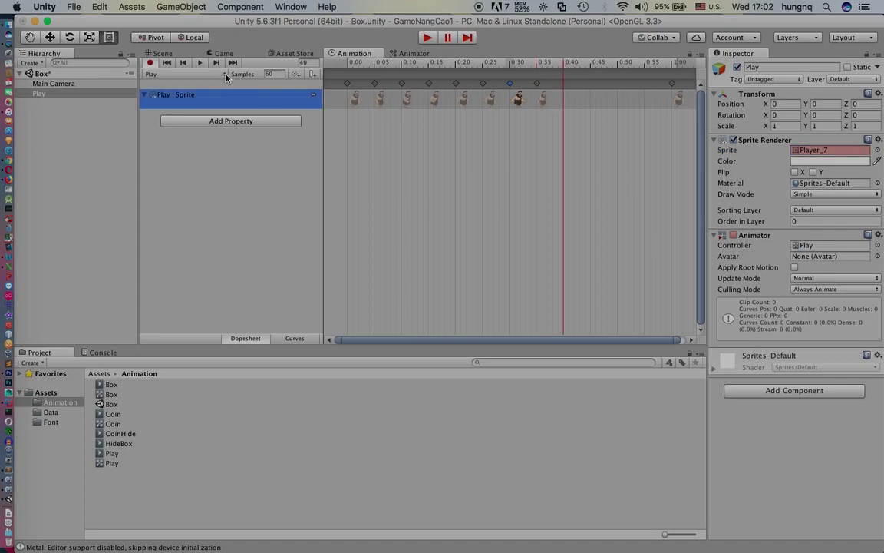
click(295, 74)
click(673, 86)
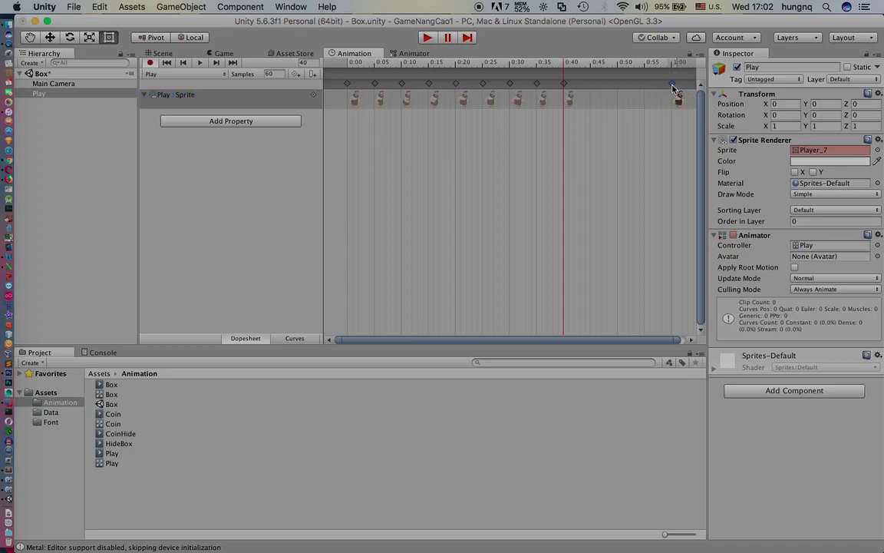
key(Delete)
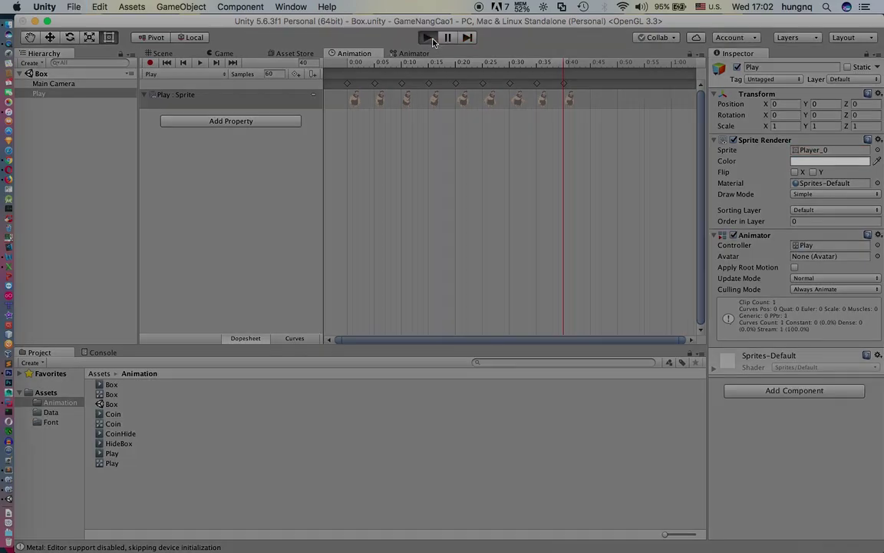
- Deselect Play, watch its walk cycle in the Game view, then stop play mode
click(166, 54)
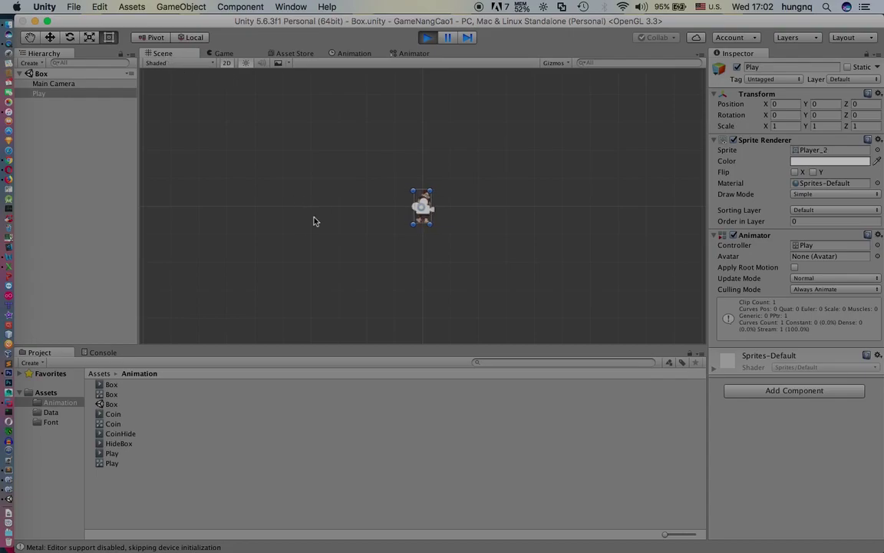
click(313, 219)
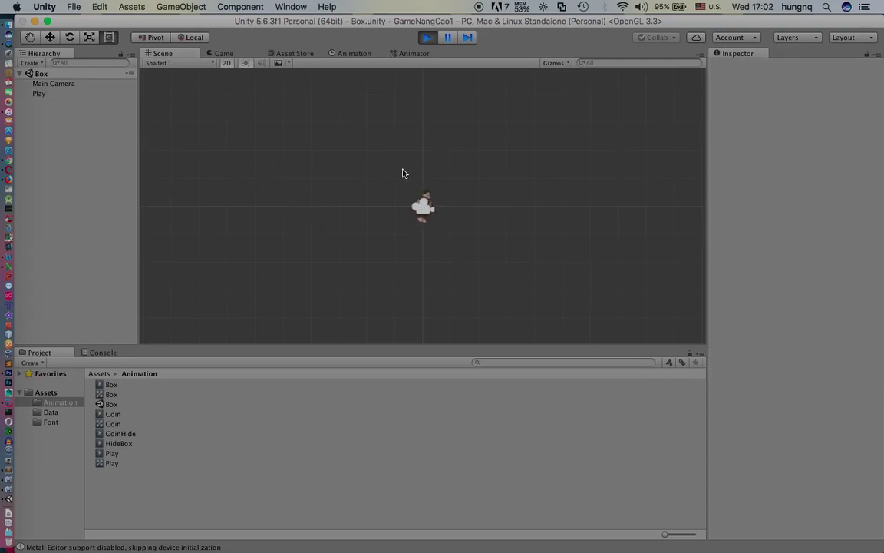
click(223, 54)
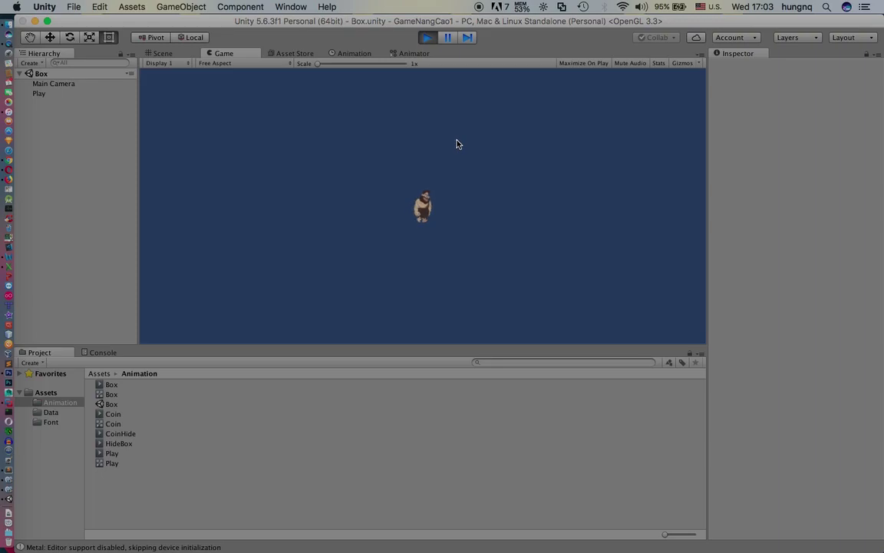
click(427, 37)
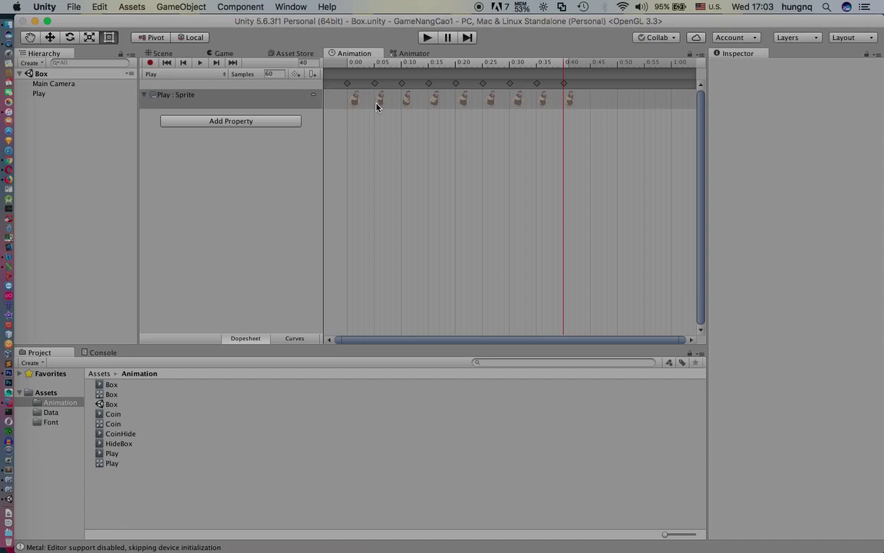
- Create and save a new animation clip named PlayDie
click(182, 74)
click(183, 90)
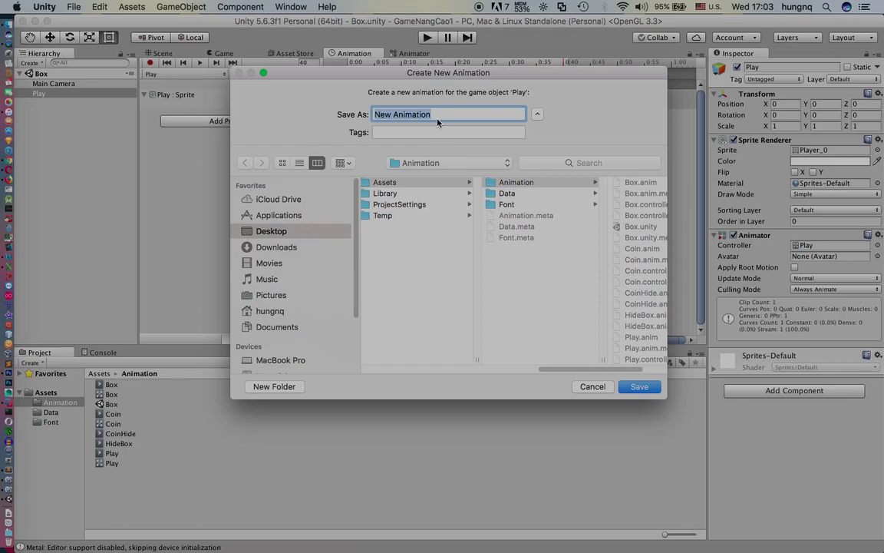
text(PlayDie)
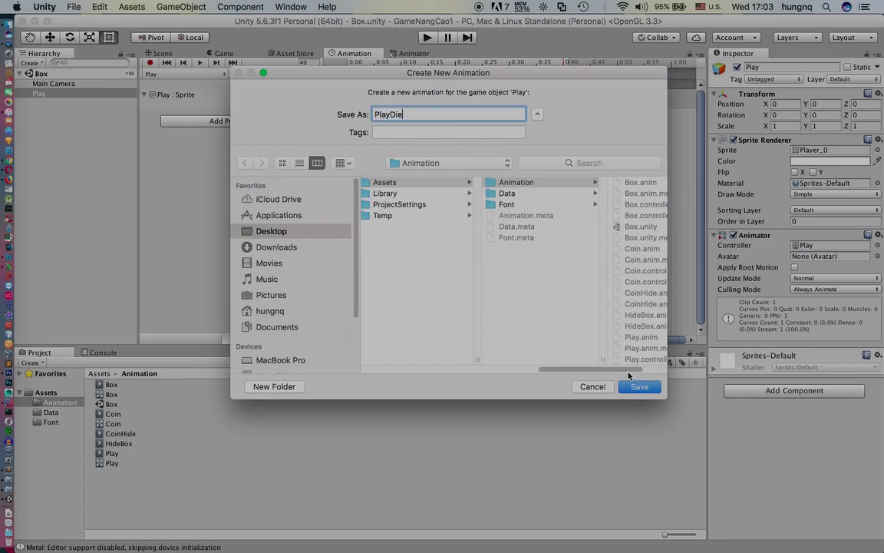
click(636, 386)
- Add the Sprite Renderer's Sprite property track to the PlayDie clip
click(222, 92)
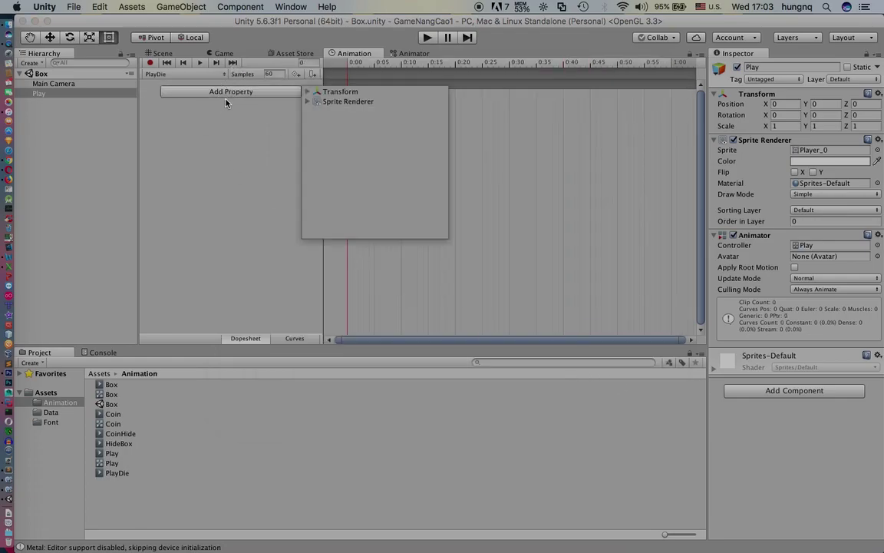
click(309, 105)
scroll(402, 159, down, 5)
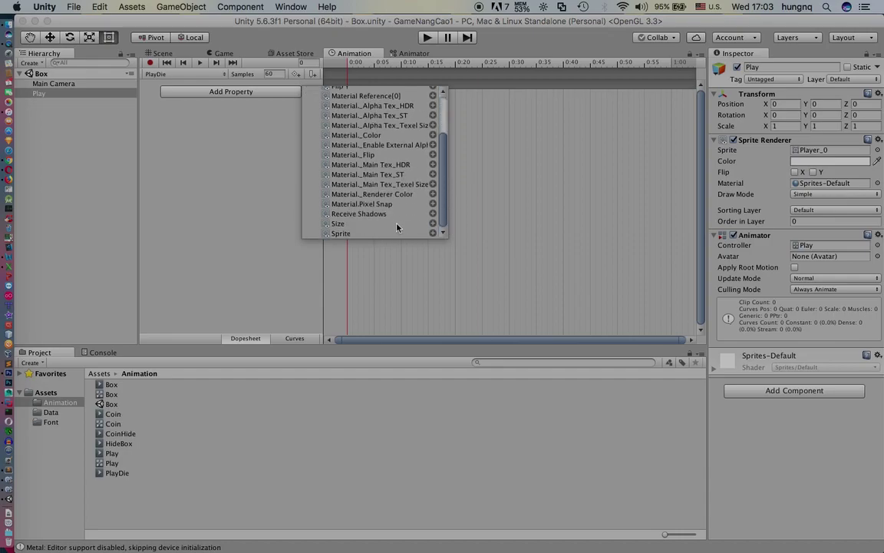
click(432, 233)
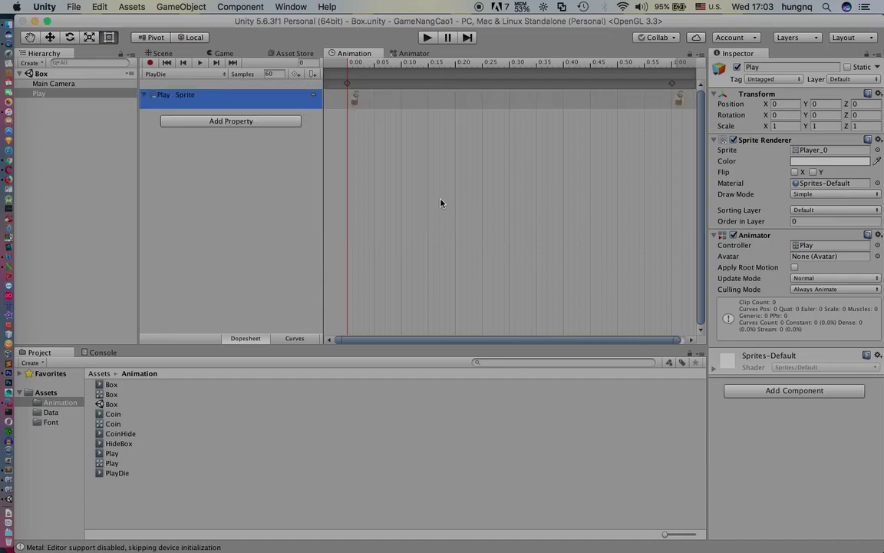
- Set the PlayDie clip's first sprite keyframe to the Coins-hd_21 coin sprite
click(350, 86)
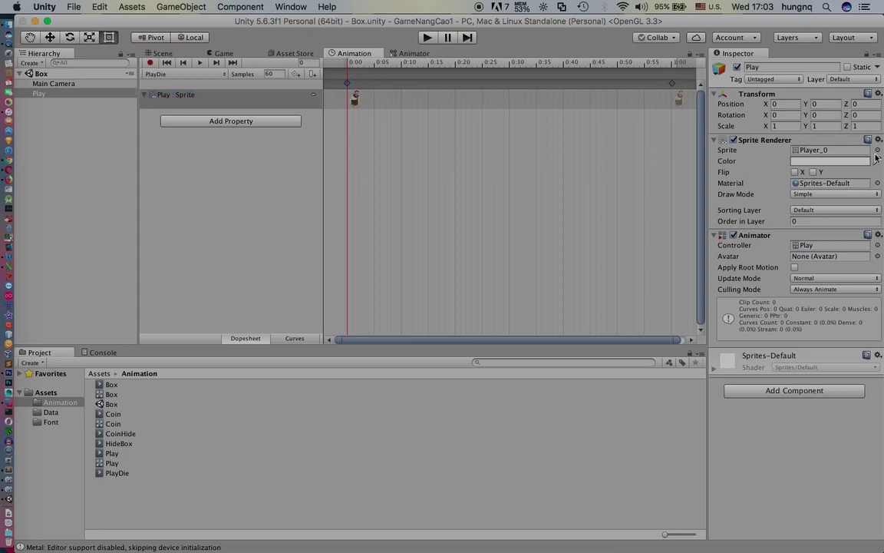
click(821, 149)
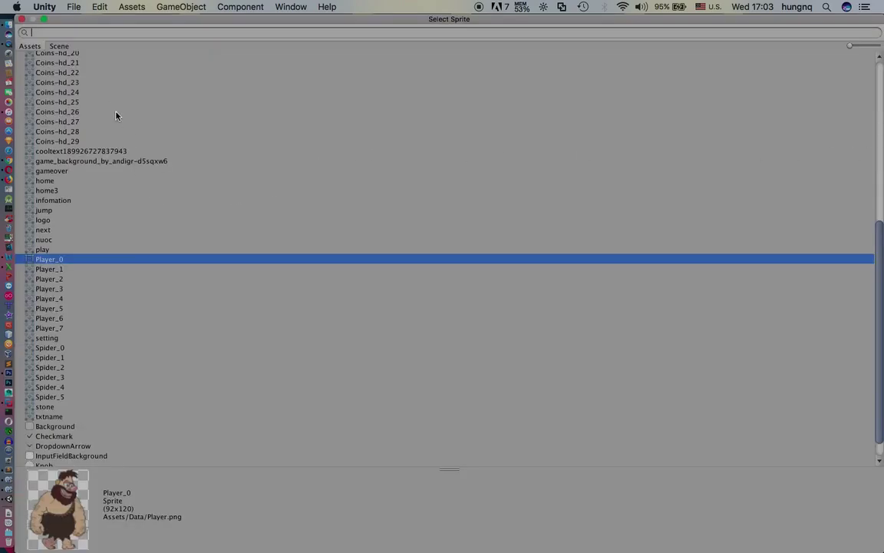
click(72, 73)
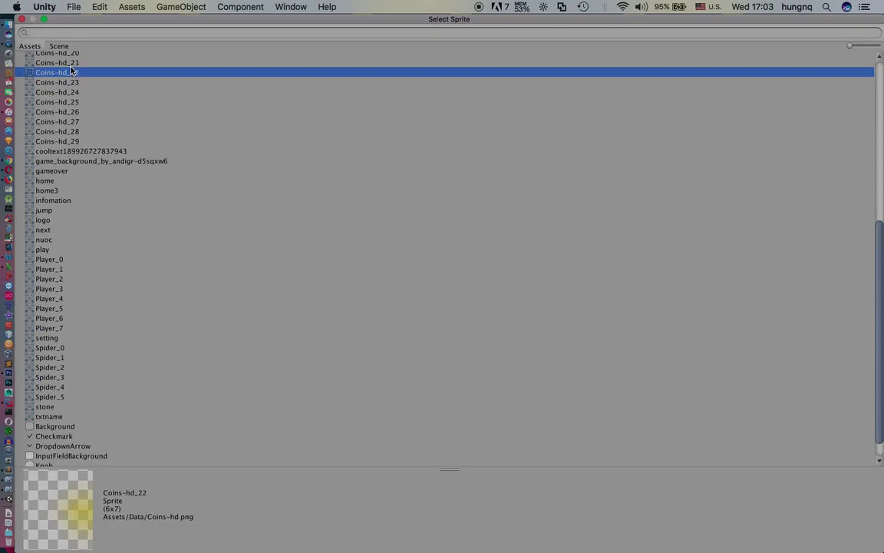
click(69, 63)
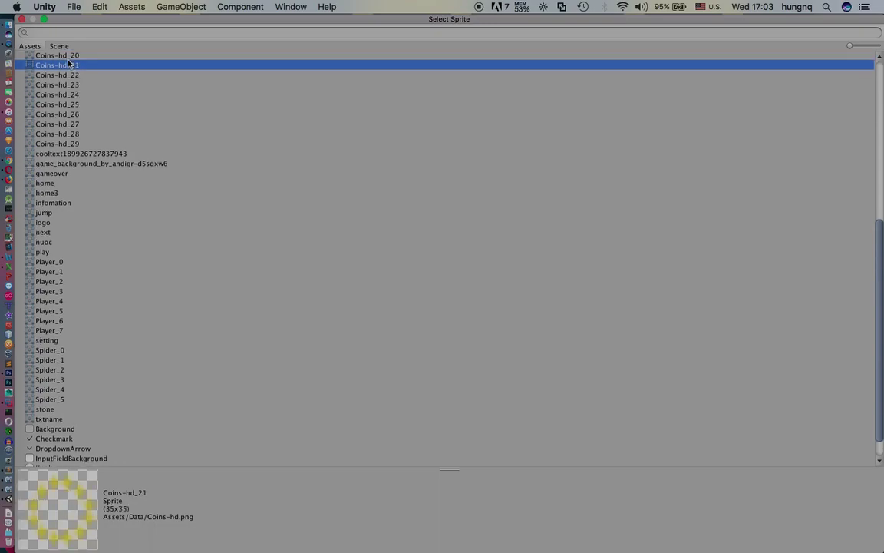
double_click(69, 65)
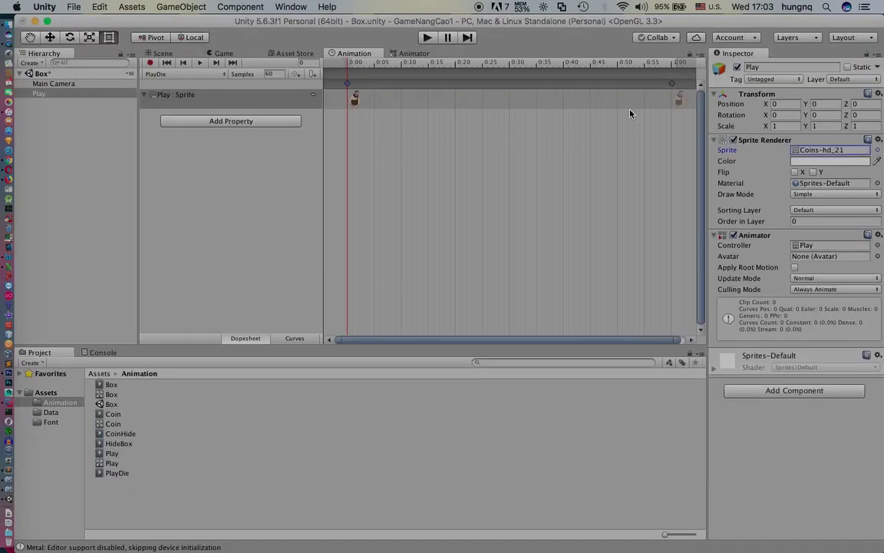
click(355, 104)
drag(355, 104, 353, 105)
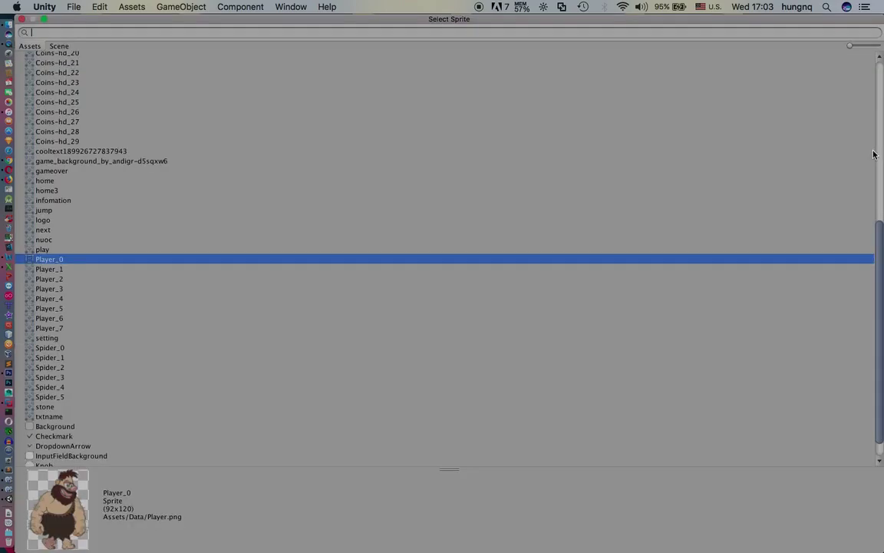
click(877, 150)
click(69, 64)
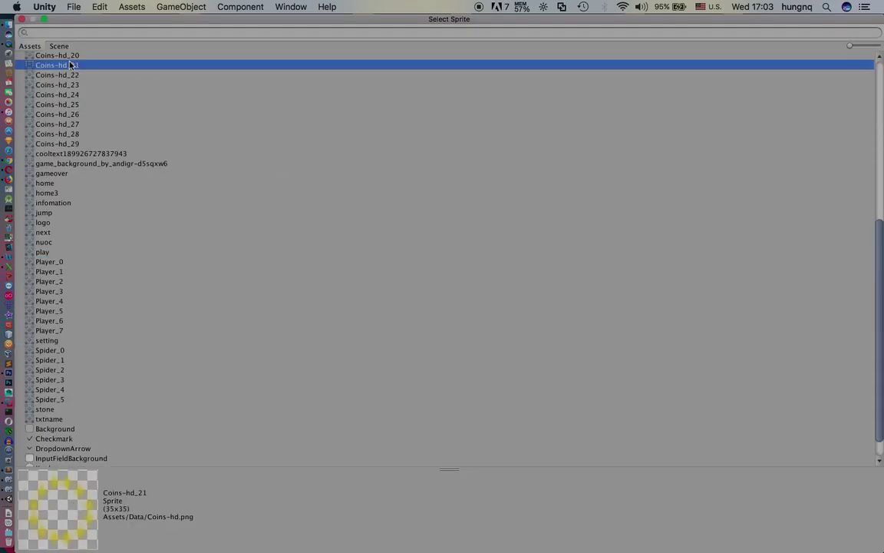
double_click(69, 65)
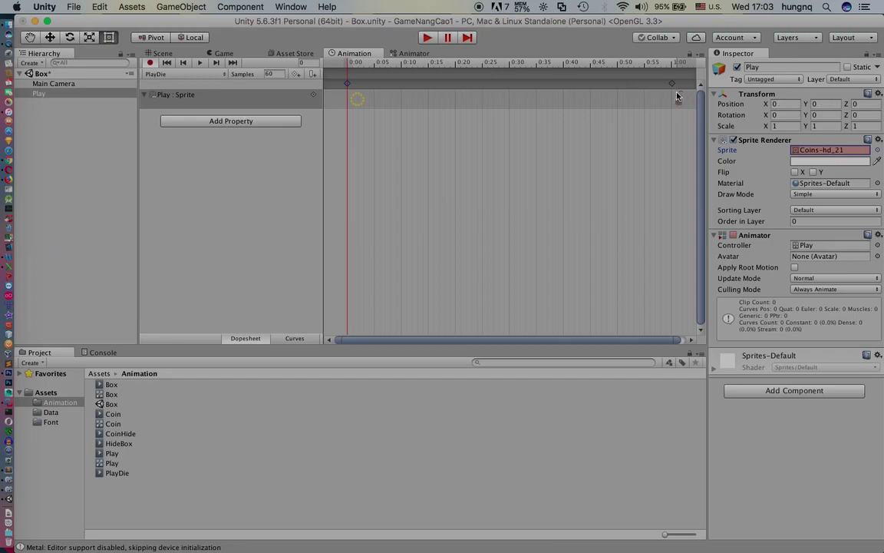
- Set the 1:00 keyframe's sprite to Coins-hd_21 and save the scene
click(679, 100)
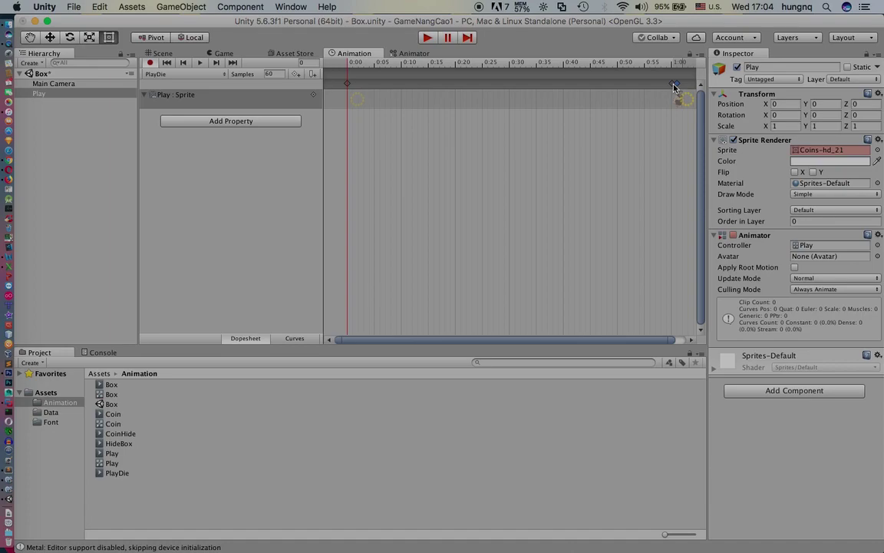
click(673, 83)
click(793, 148)
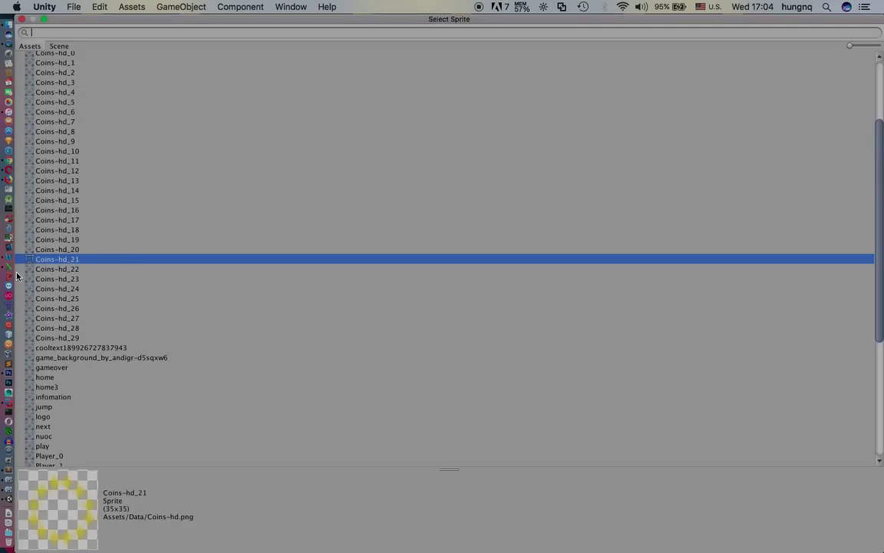
double_click(61, 259)
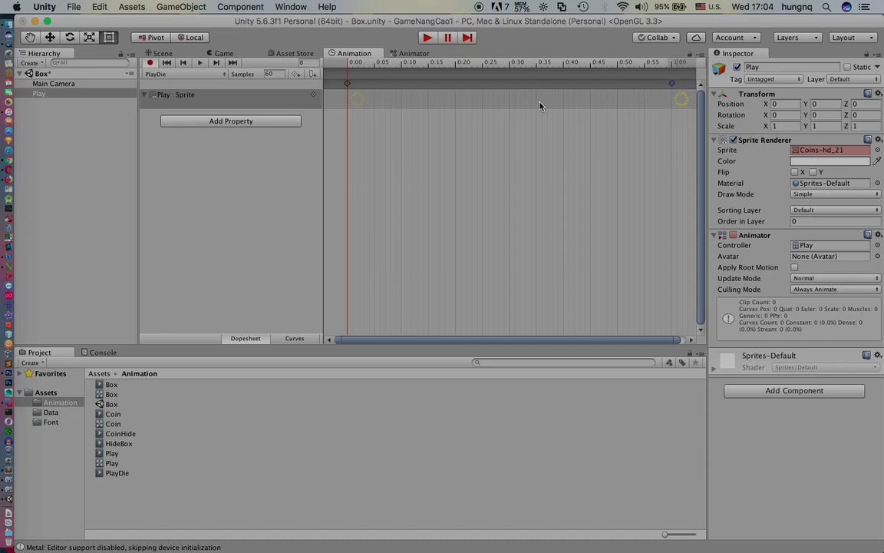
key(super+s)
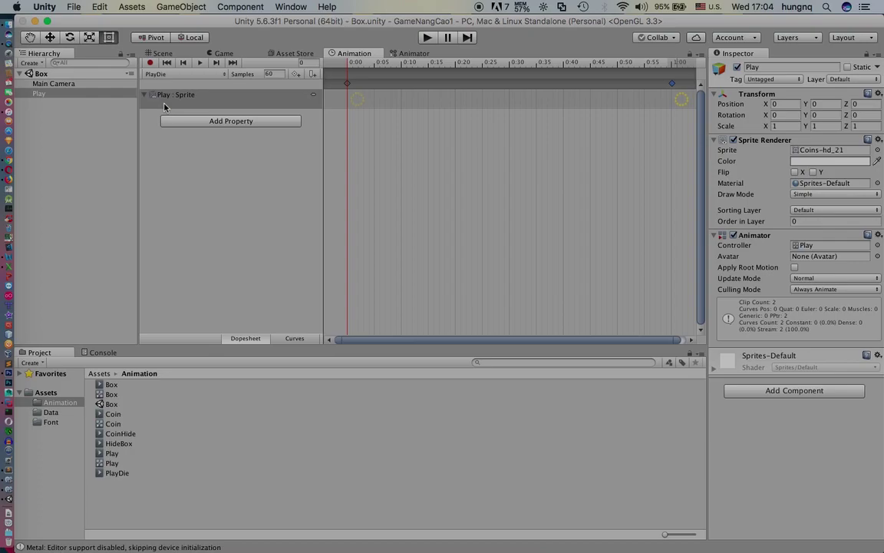
- Create a new animation clip for the Play object and save it as Jump
click(146, 72)
click(170, 91)
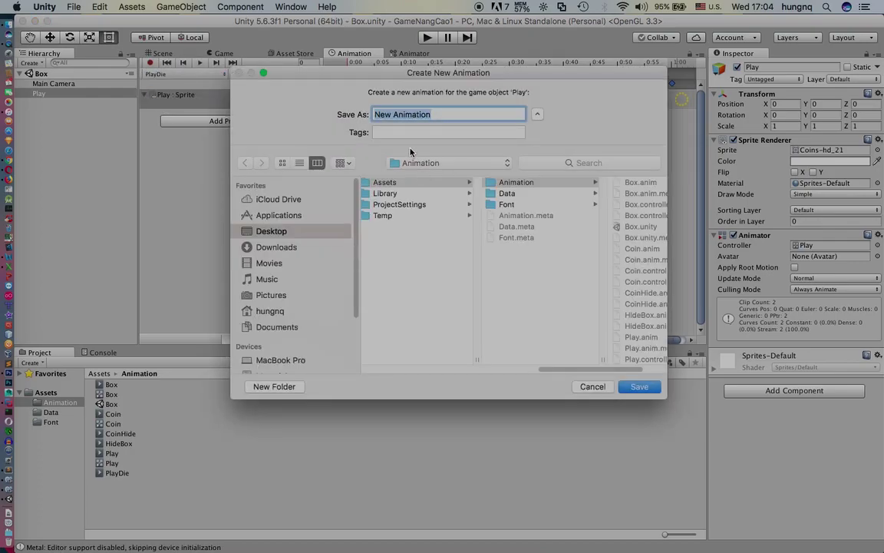
text(Jump)
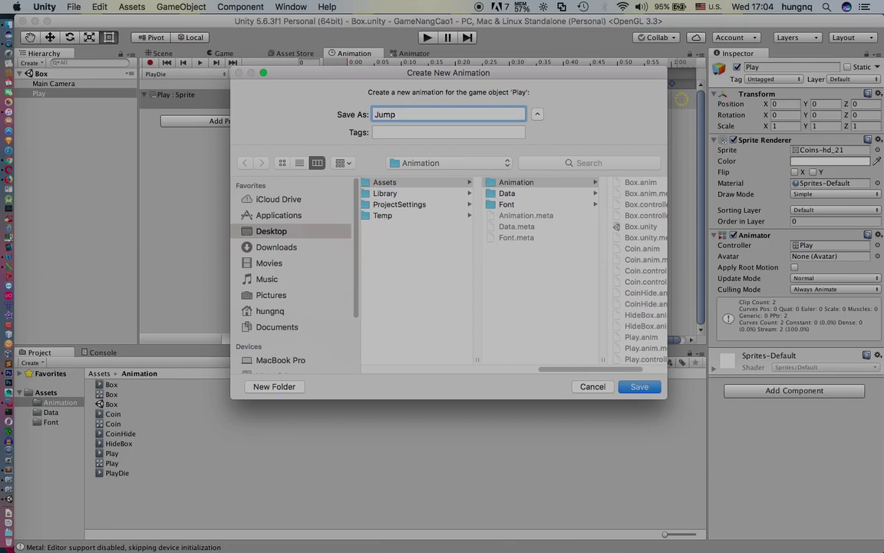
click(629, 387)
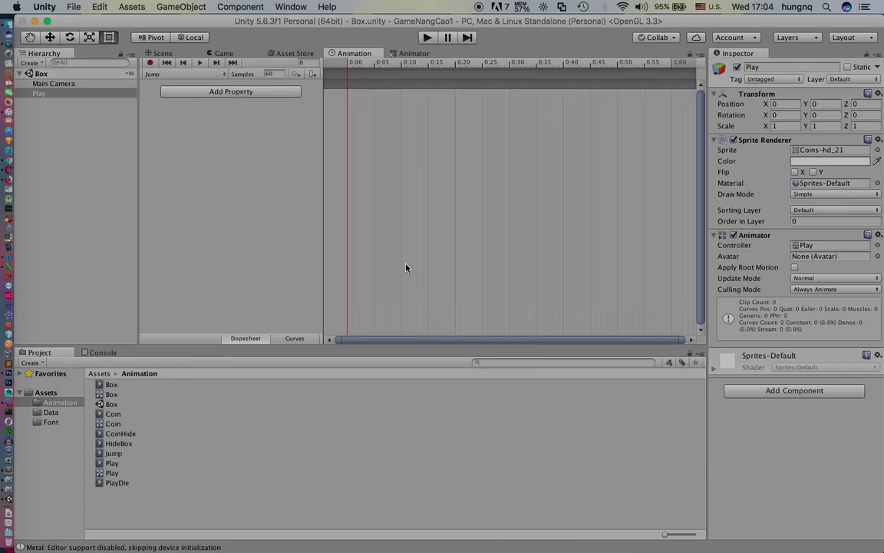
- Add a Sprite Renderer > Sprite property track to the Jump clip
click(234, 93)
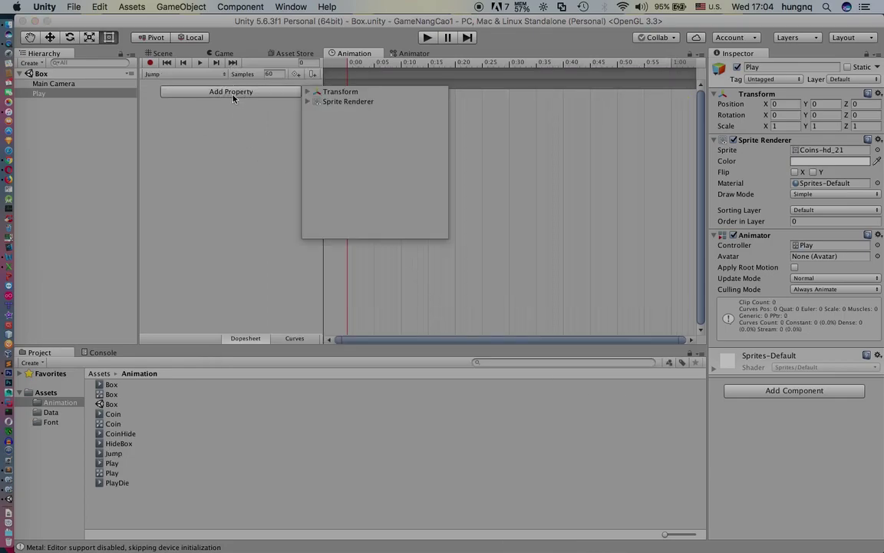
click(309, 103)
scroll(394, 153, down, 5)
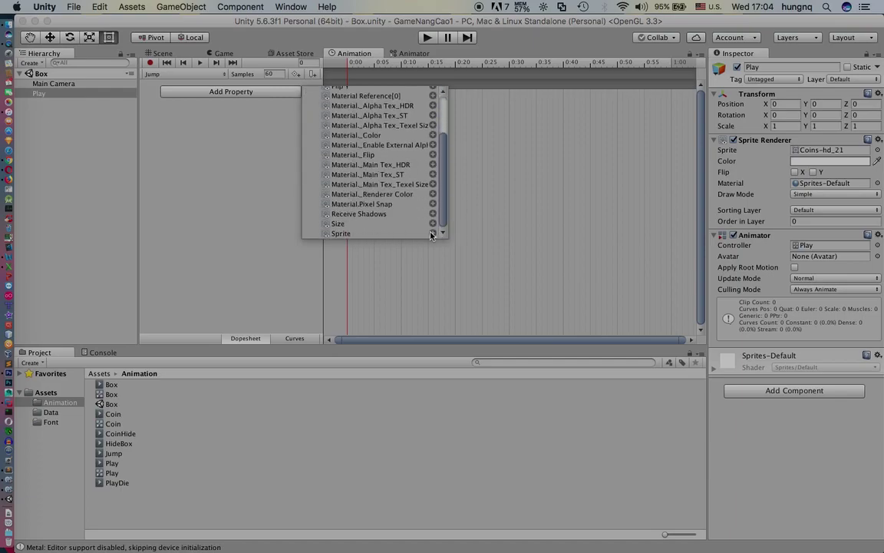
click(432, 233)
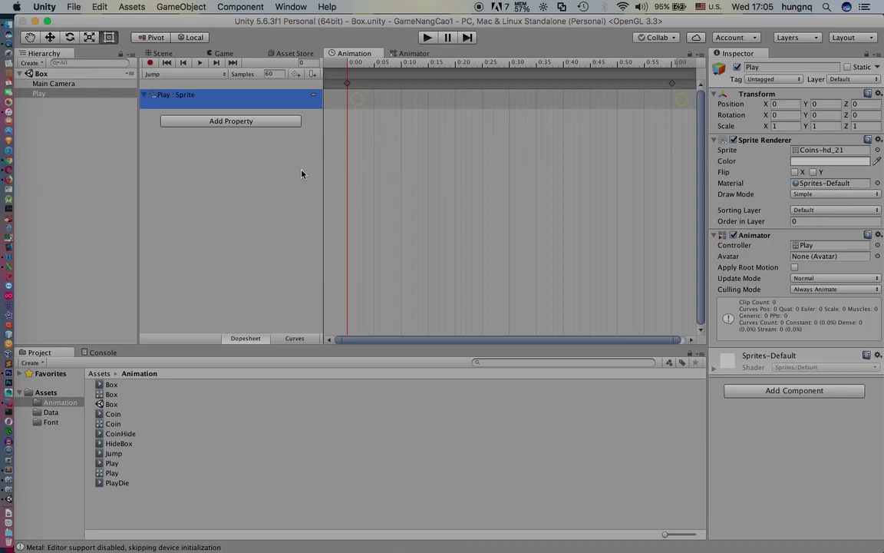
click(188, 74)
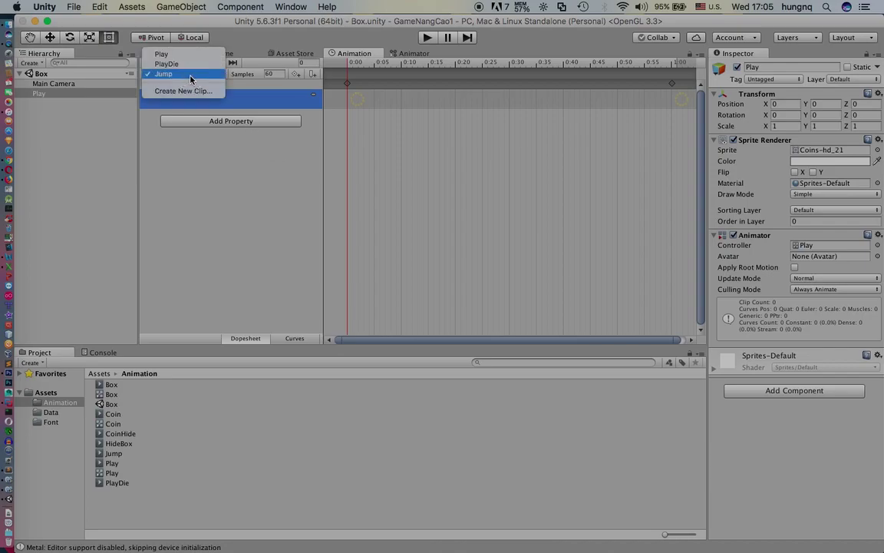
- Create another new animation clip and save it as IdelPlay
click(192, 91)
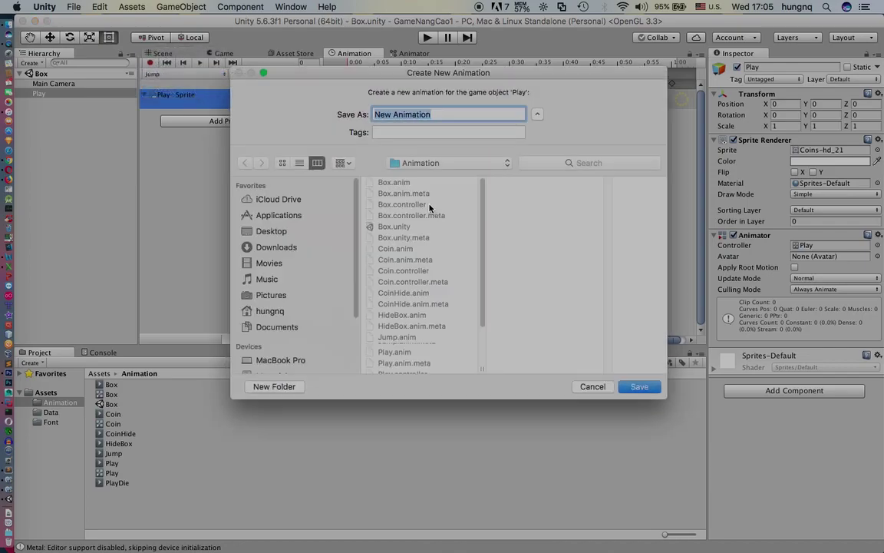
text(IdelP)
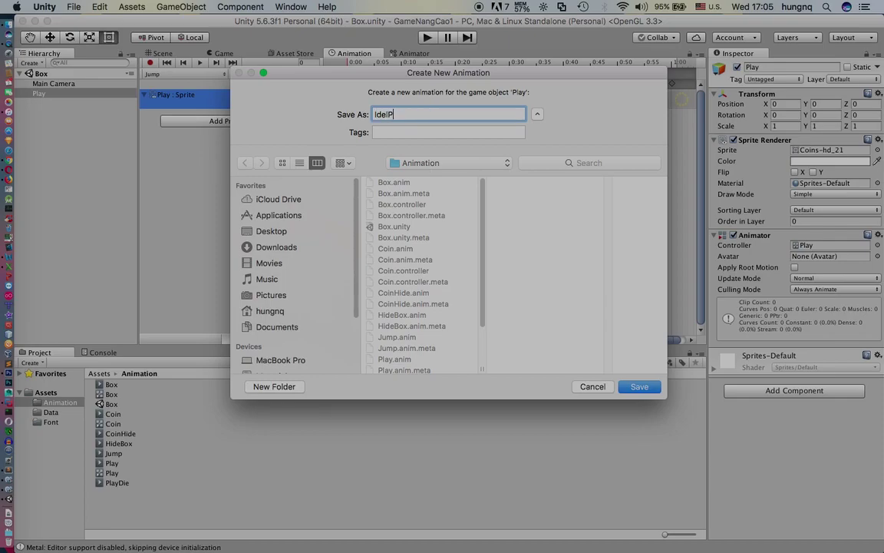
text(lay)
click(640, 386)
- Add a Sprite Renderer > Sprite property track to the IdelPlay clip
click(204, 94)
click(306, 100)
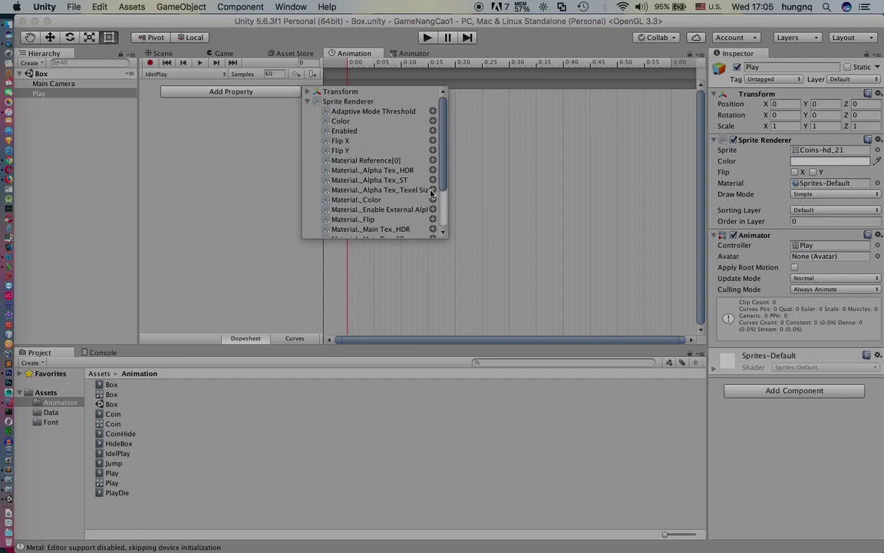
scroll(445, 223, down, 3)
scroll(448, 221, down, 1)
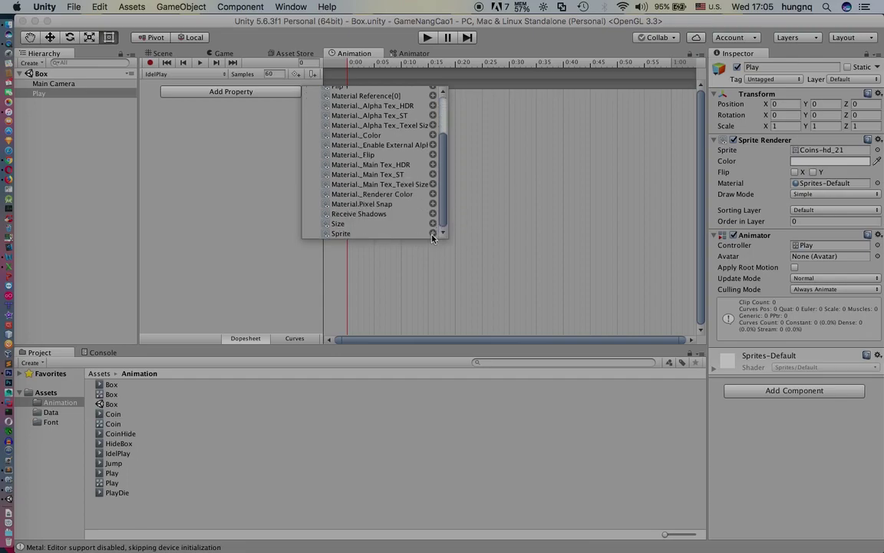
click(432, 234)
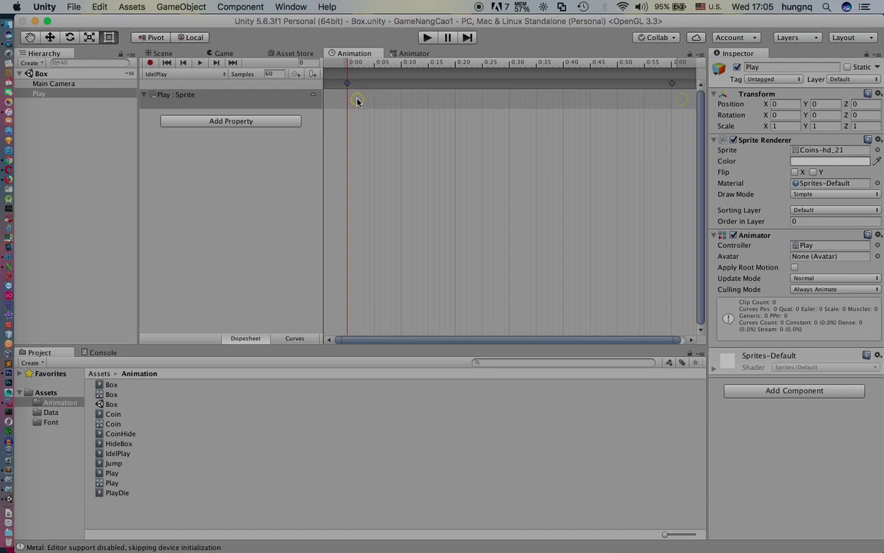
- Set the IdelPlay clip's first Sprite keyframe at 0:00 to Player_0
click(878, 150)
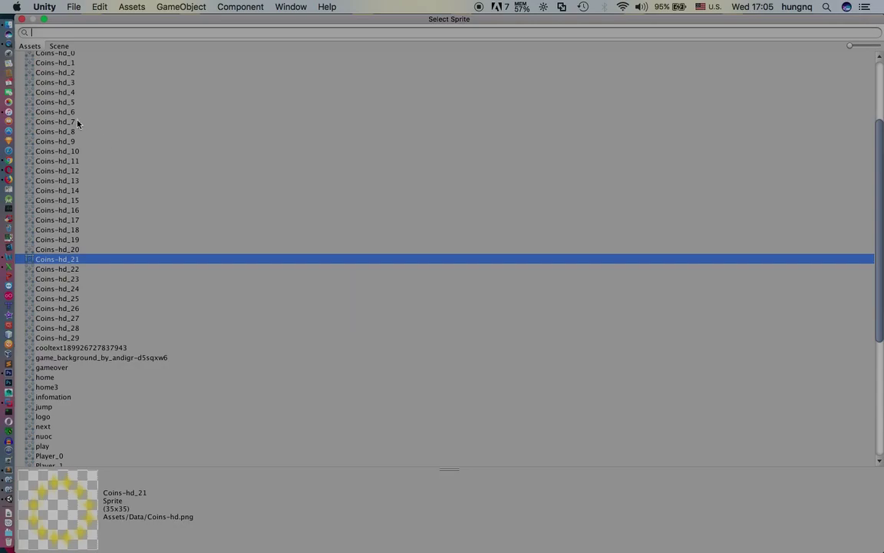
scroll(76, 124, up, 5)
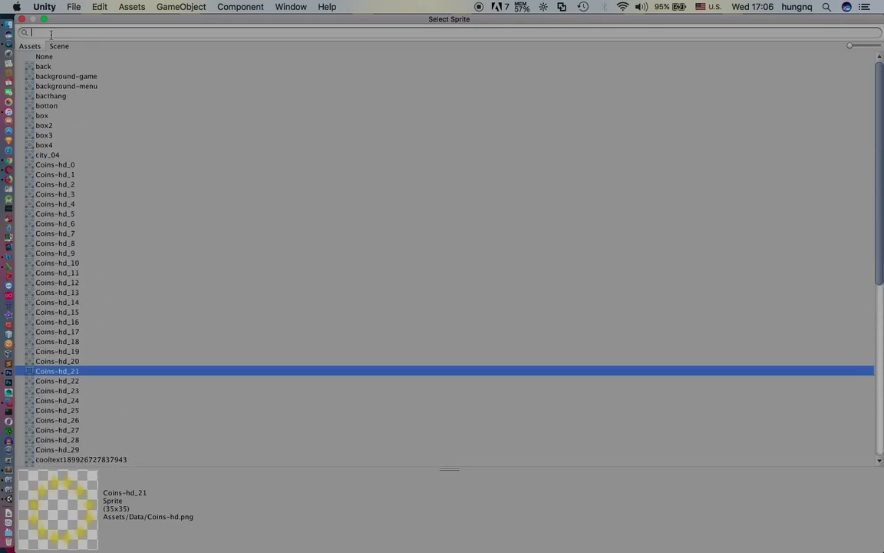
text(pl)
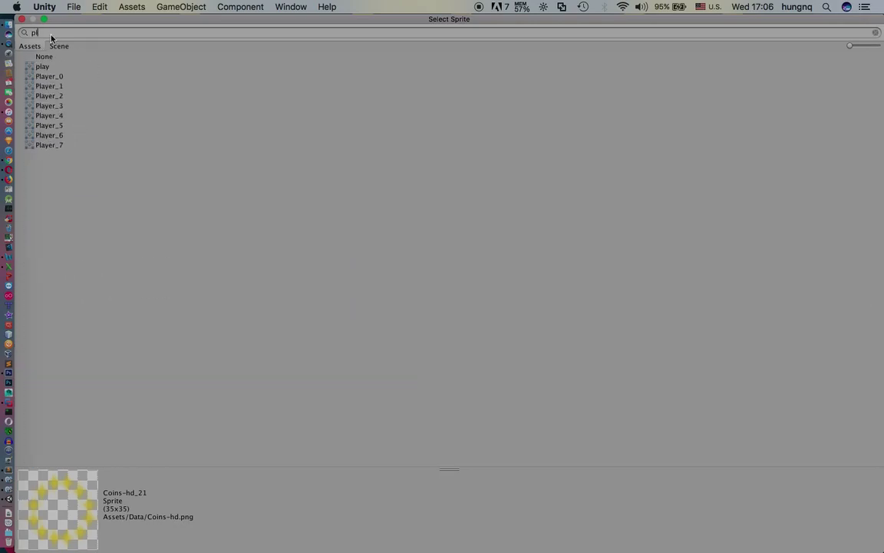
double_click(51, 76)
click(349, 87)
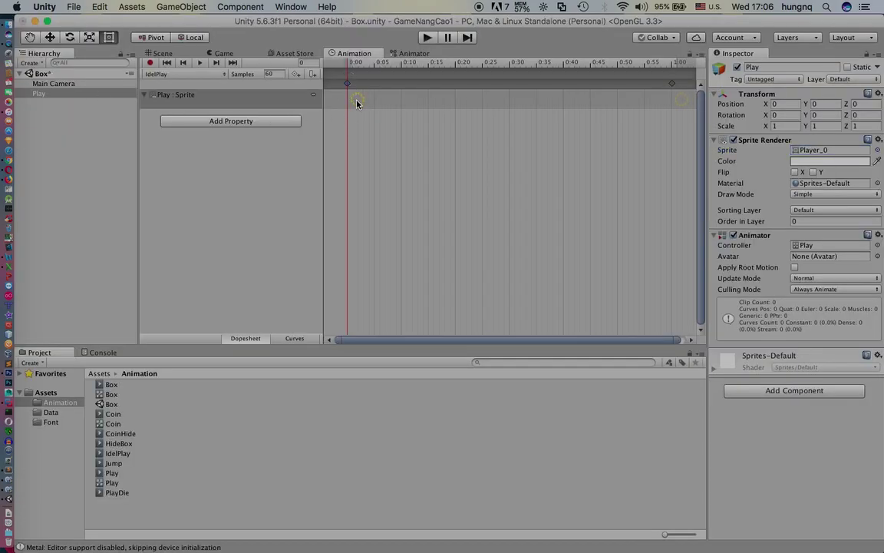
click(350, 88)
click(878, 151)
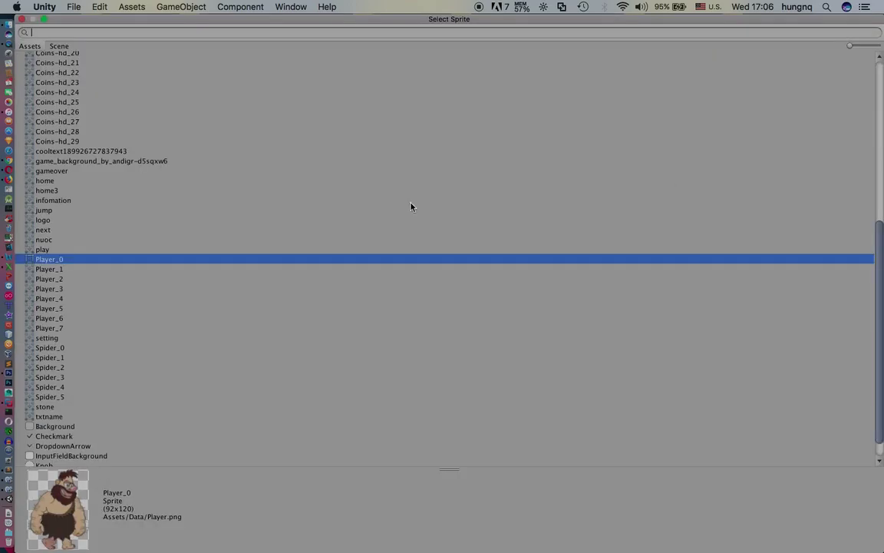
double_click(52, 262)
- Set the other Sprite keyframe to Player_0 as well
click(356, 101)
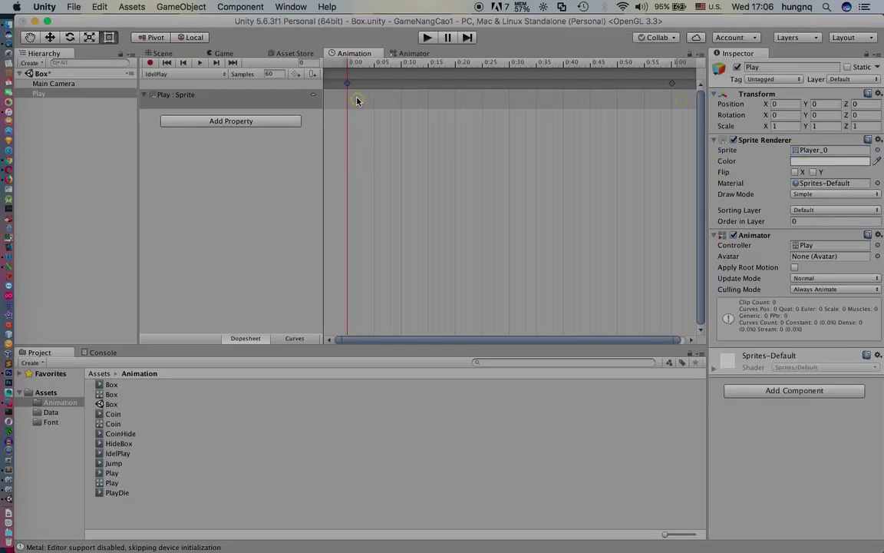
click(355, 98)
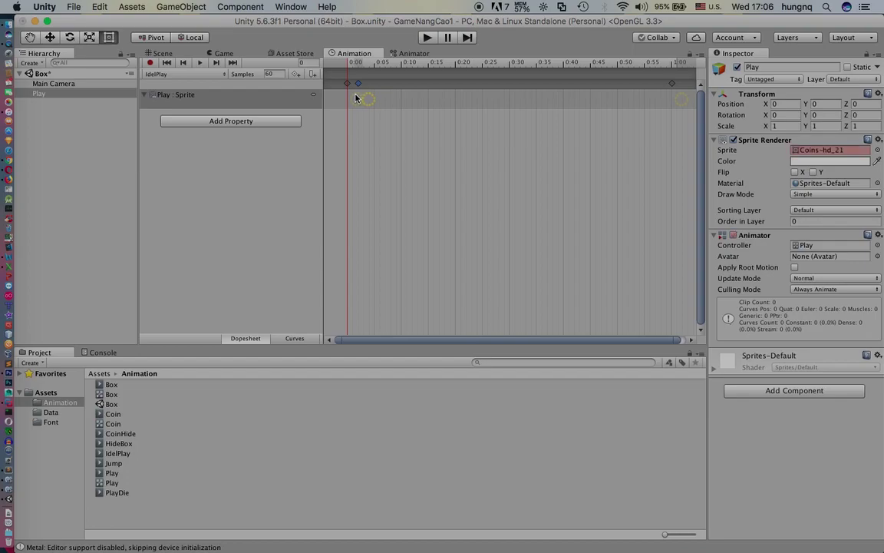
click(359, 101)
click(878, 150)
text(PLAY)
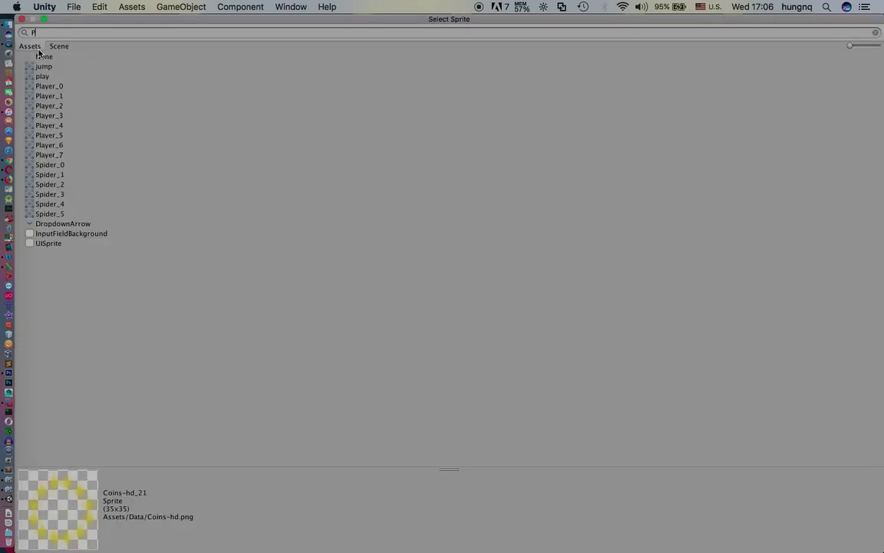
double_click(44, 76)
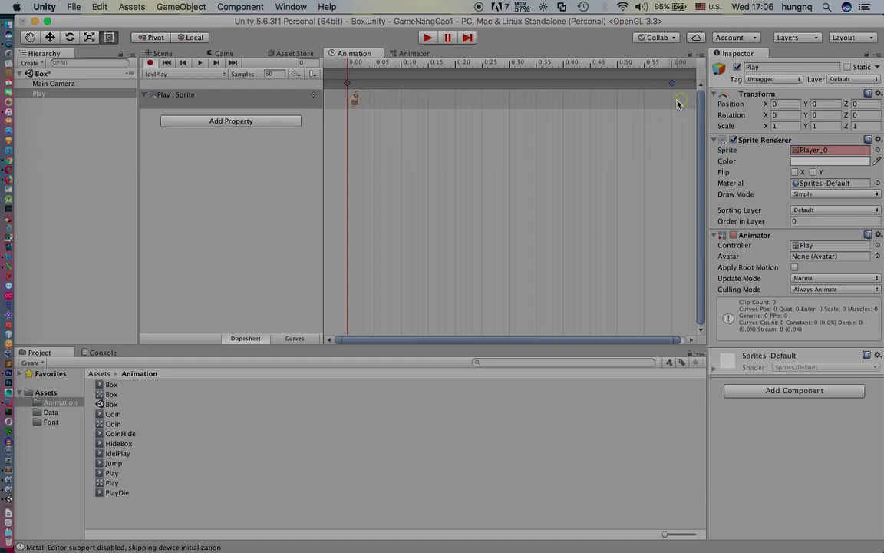
click(878, 151)
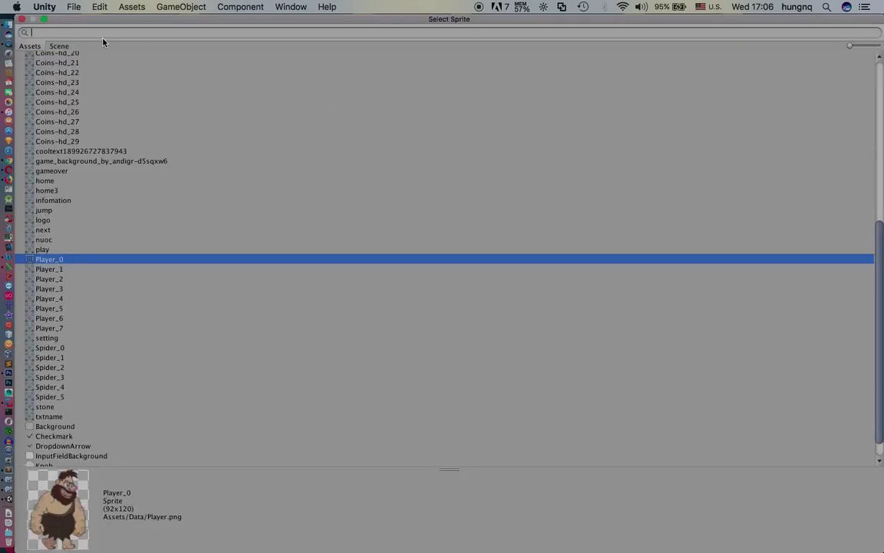
double_click(48, 259)
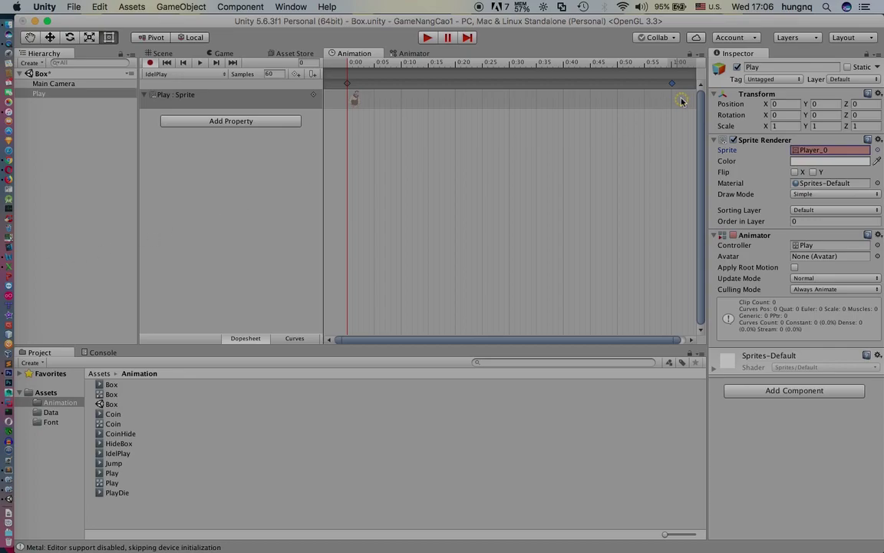
- Delete the extra keyframe and nudge the last Player_0 keyframe into place at the clip's end
click(672, 83)
key(Delete)
drag(683, 83, 678, 87)
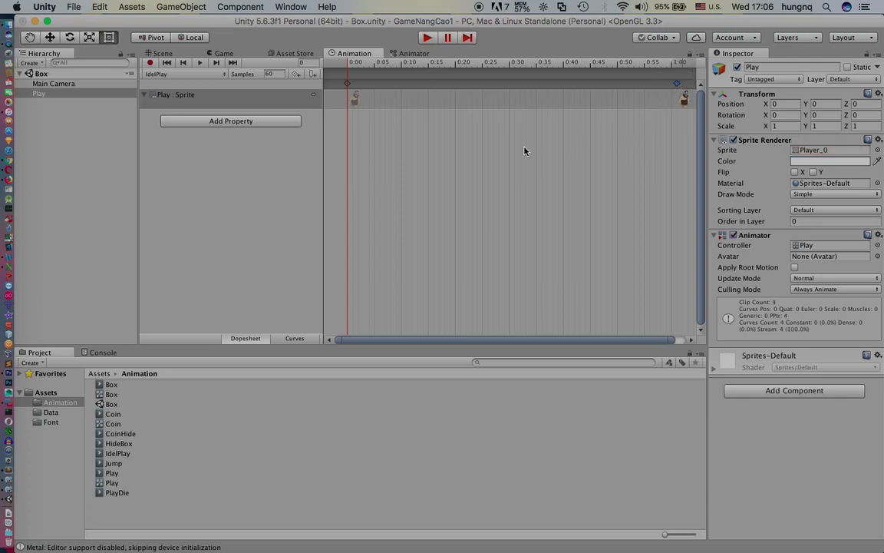
click(414, 55)
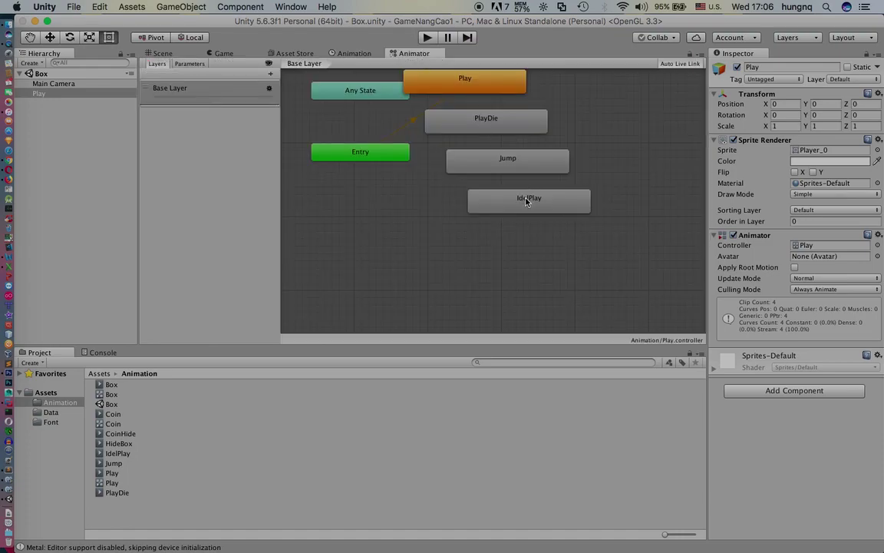
- Arrange the Animator graph with Play on top and IdelPlay and PlayDie lined up in the middle row
scroll(523, 200, down, 1)
scroll(527, 200, up, 5)
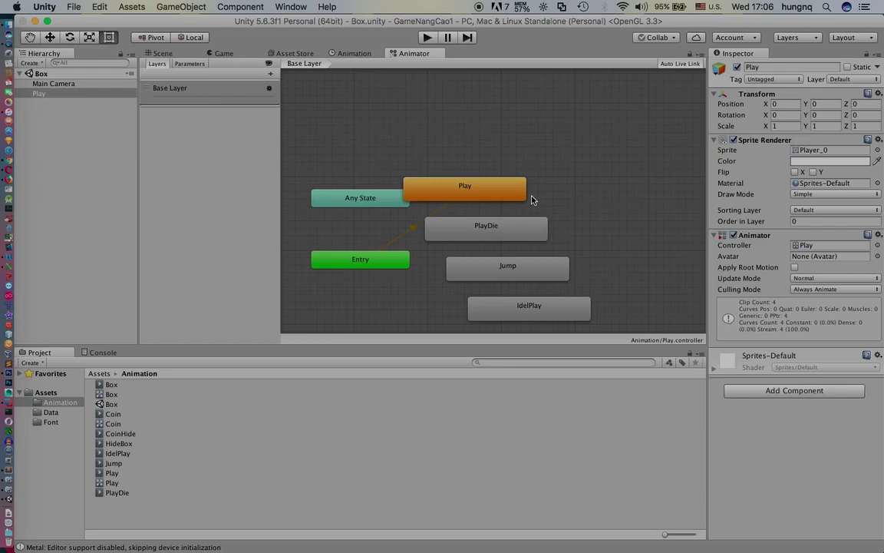
drag(523, 194, 542, 145)
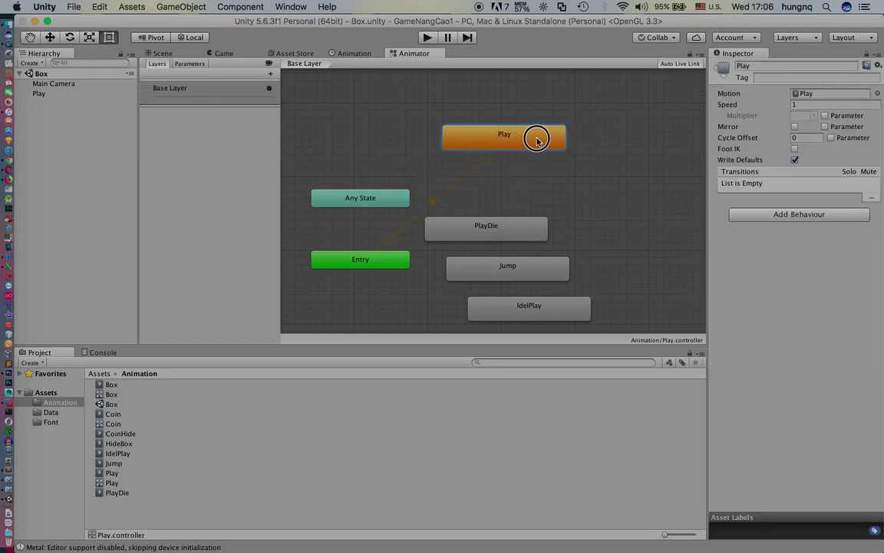
mouse_move(526, 307)
mouse_down()
mouse_move(512, 196)
mouse_move(686, 198)
mouse_up()
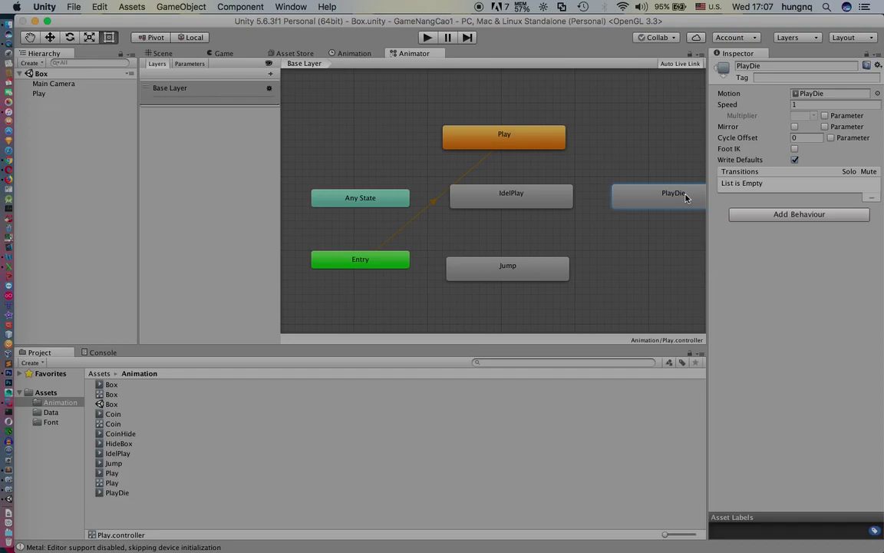
drag(541, 197, 542, 204)
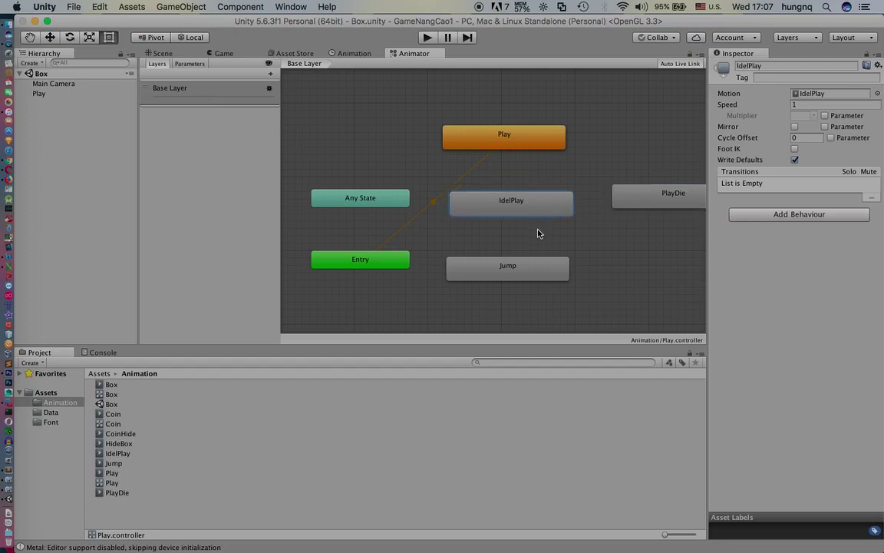
drag(637, 197, 637, 203)
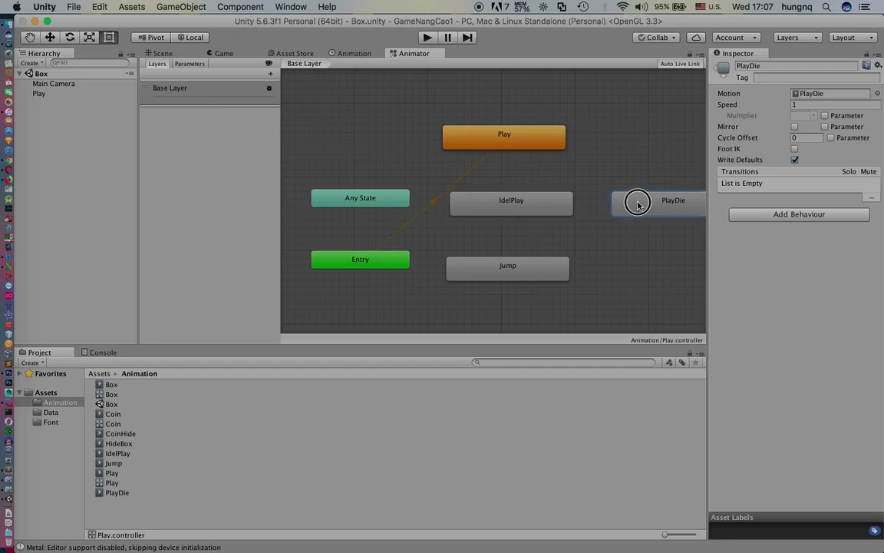
- Make IdelPlay the layer's default state
click(543, 205)
right_click(548, 207)
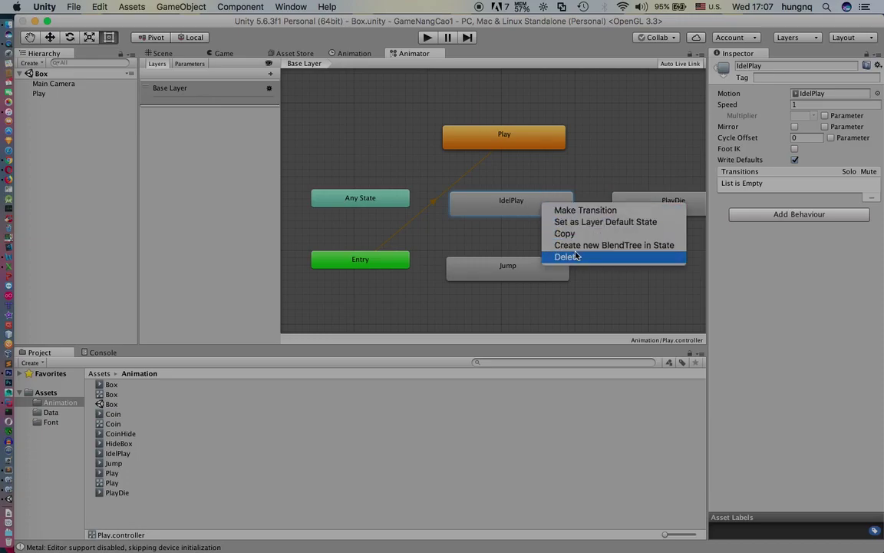
click(579, 227)
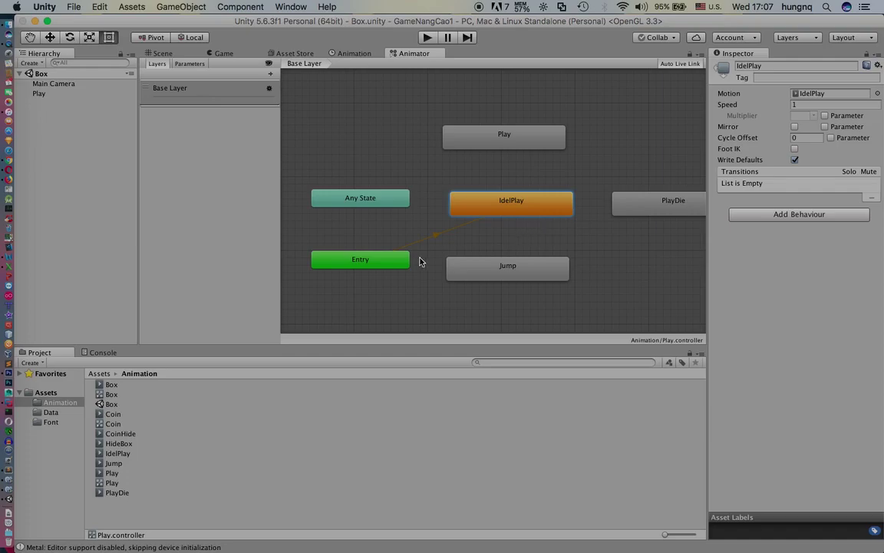
right_click(519, 211)
- Add transitions from IdelPlay to Play and from Play back to IdelPlay
click(532, 213)
click(520, 137)
right_click(521, 137)
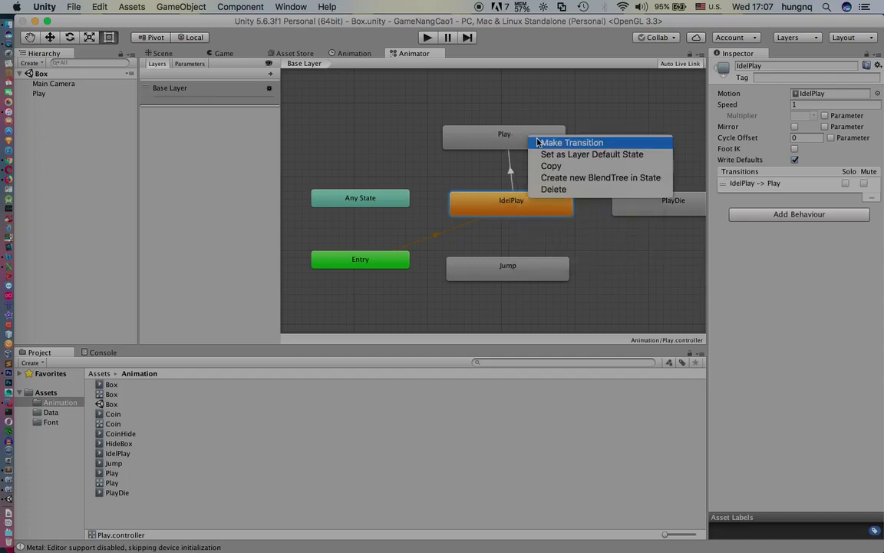
click(537, 142)
click(531, 201)
click(530, 200)
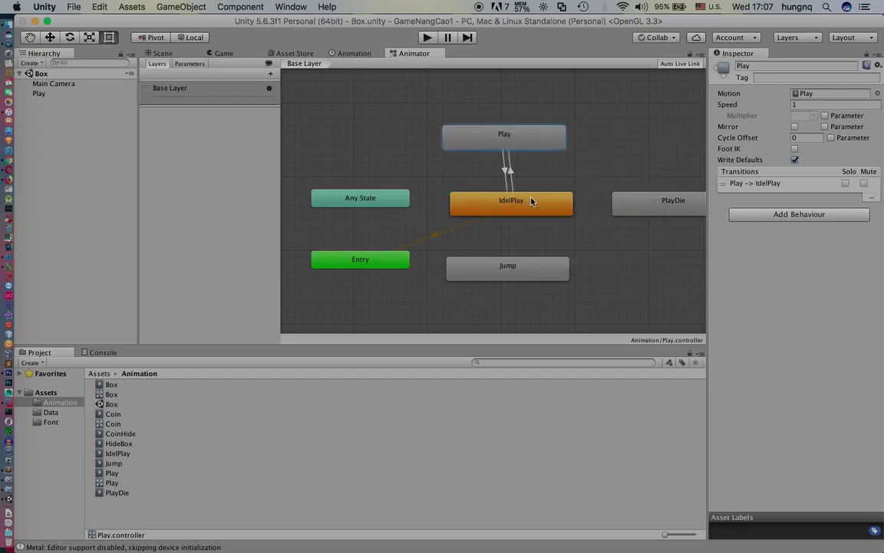
- Add transitions from Jump to IdelPlay and from IdelPlay to Jump
click(502, 268)
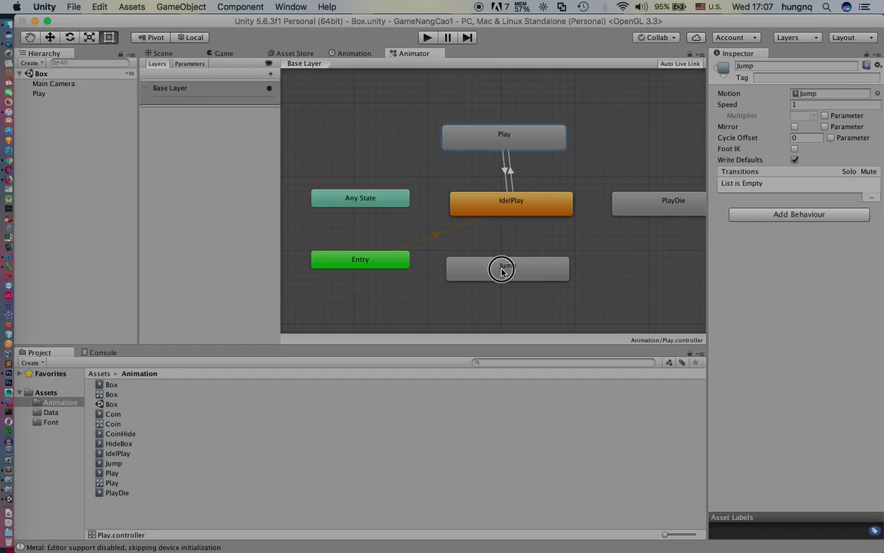
right_click(504, 269)
click(522, 275)
click(505, 202)
click(521, 202)
right_click(531, 204)
click(564, 210)
click(527, 265)
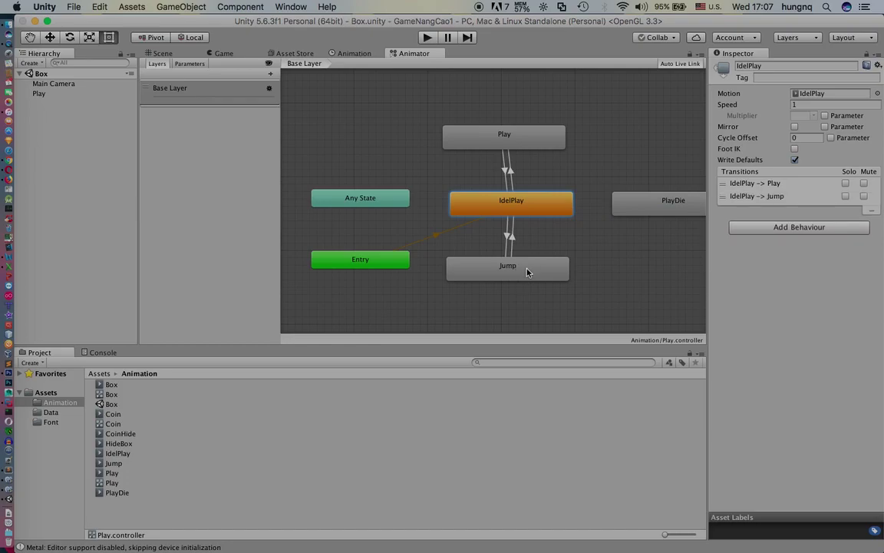
- Add transitions from Play, IdelPlay and Jump into PlayDie
click(532, 145)
right_click(541, 147)
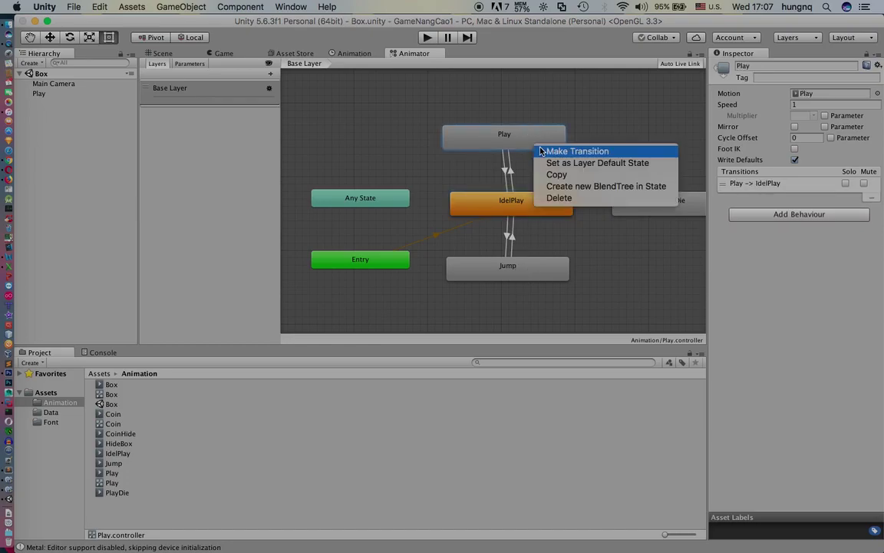
click(541, 151)
click(625, 202)
click(545, 214)
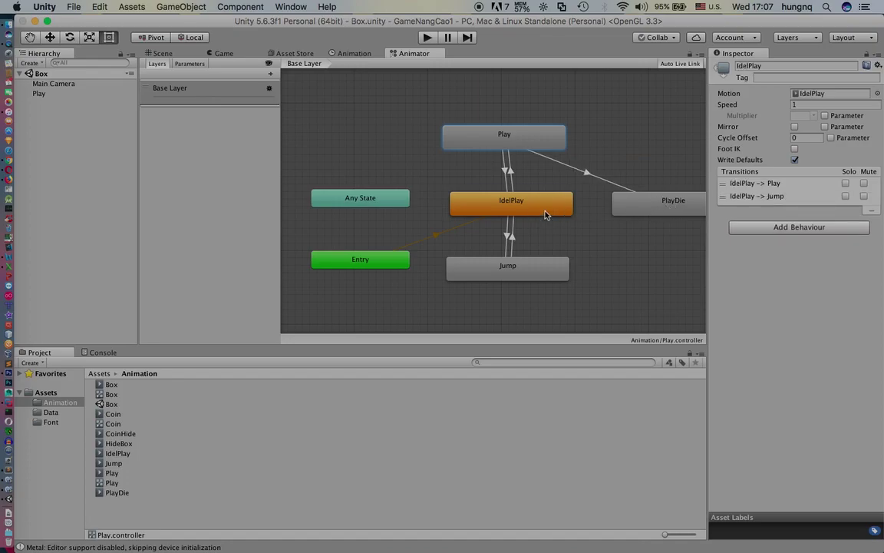
right_click(545, 213)
click(572, 272)
click(621, 202)
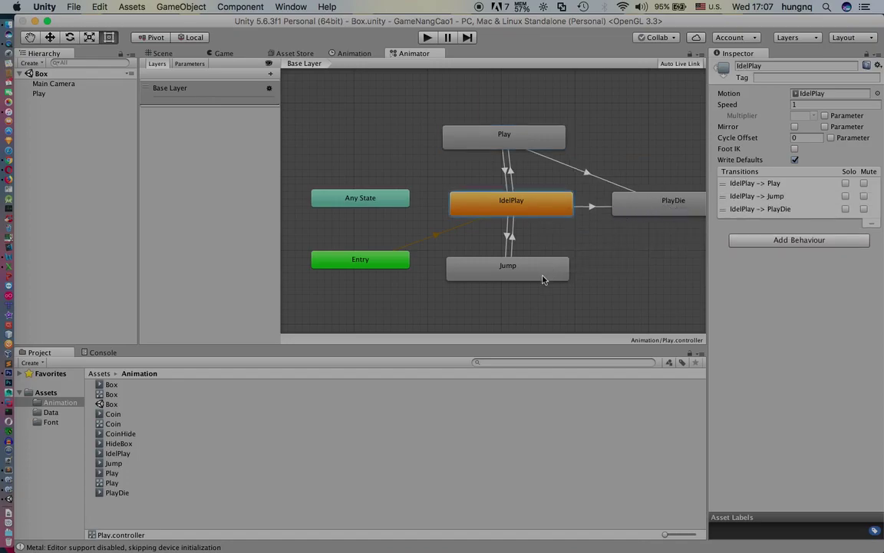
click(542, 274)
right_click(545, 276)
click(572, 282)
click(660, 215)
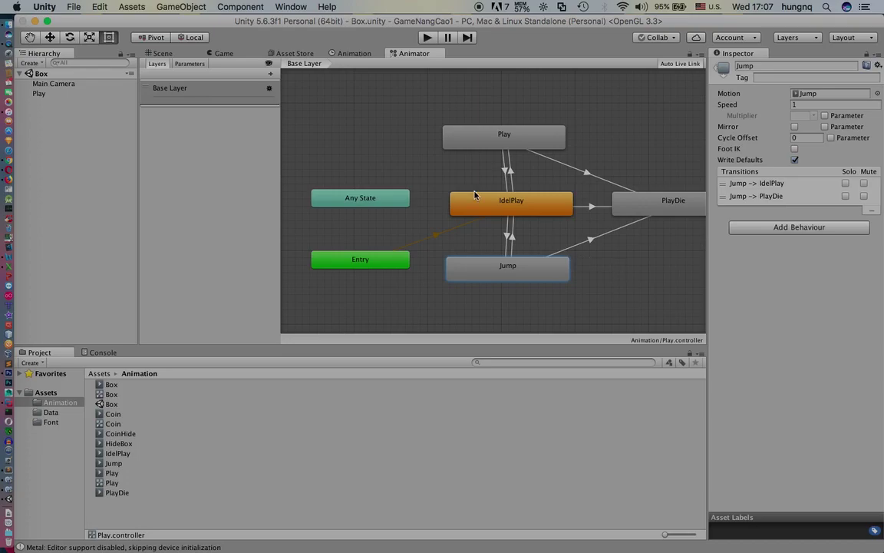
click(9, 27)
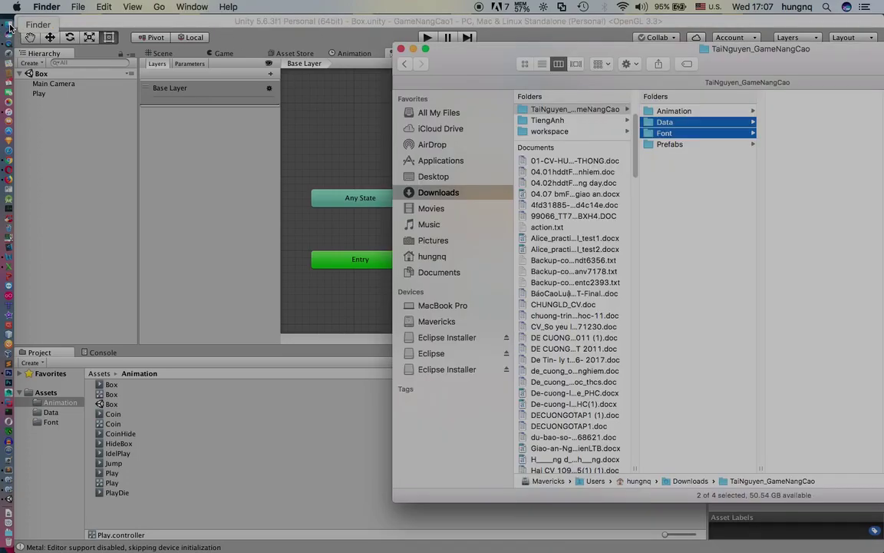
- Check the Animation and Prefabs folders in Finder, close it, and select Unity's Assets folder
click(675, 110)
drag(596, 62, 382, 49)
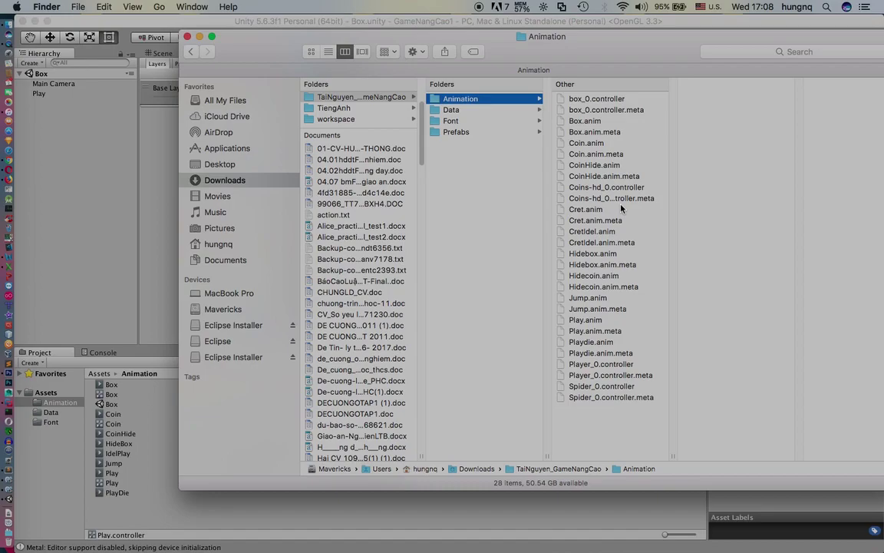
click(456, 134)
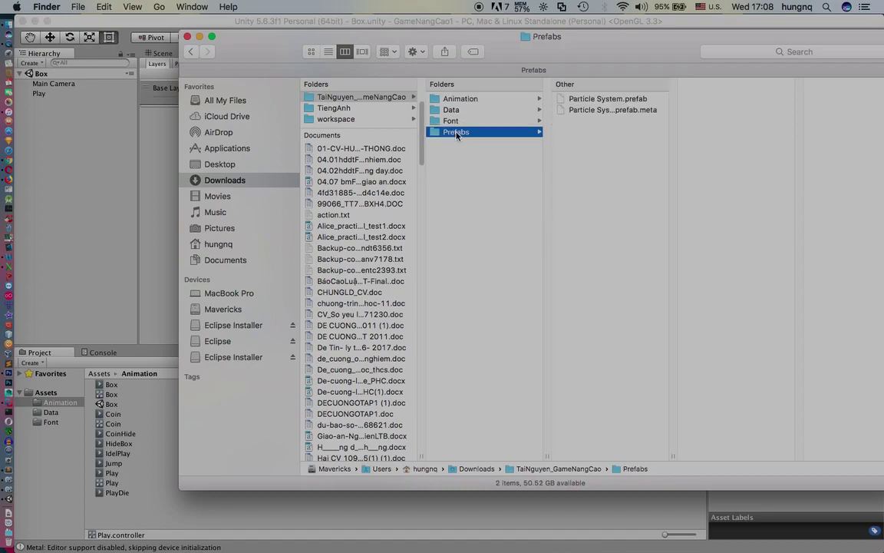
click(187, 37)
click(96, 375)
right_click(137, 428)
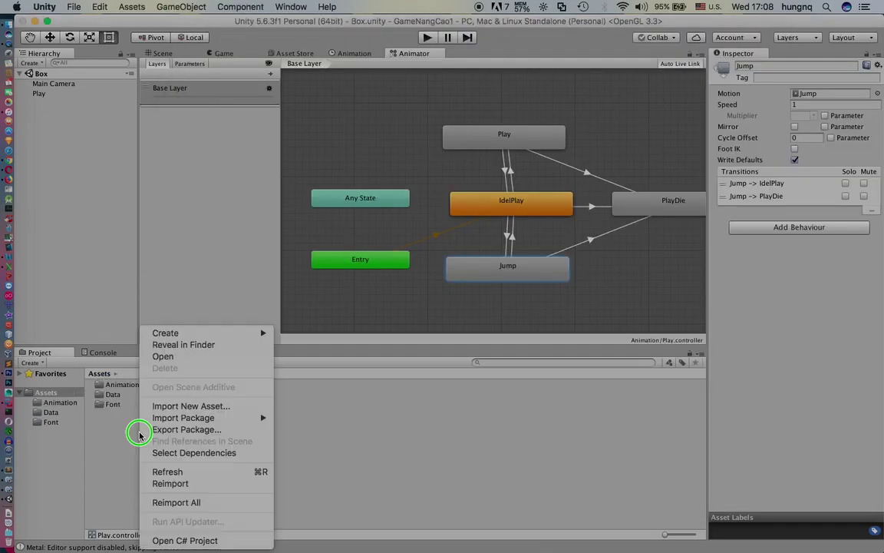
- Create a Prefabs folder under Assets and add a Particle System to the scene
mouse_move(263, 324)
click(299, 228)
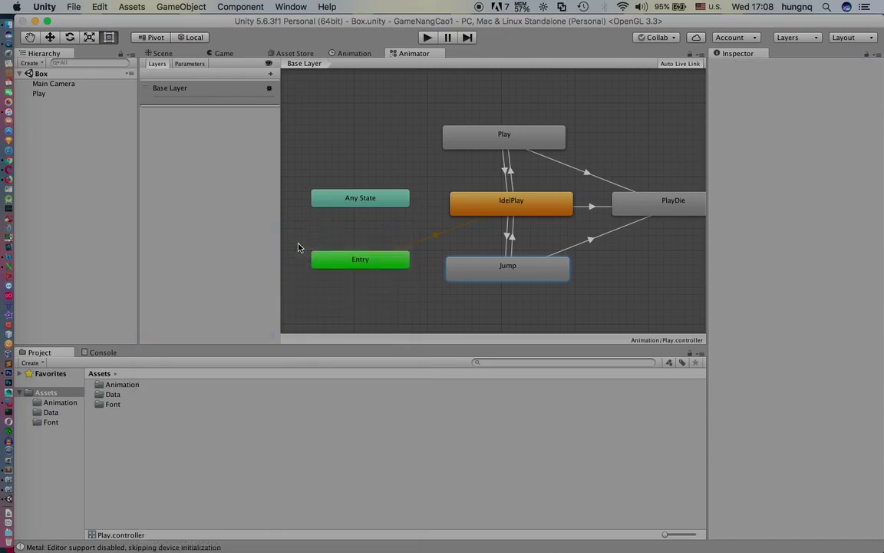
text(Prefabs)
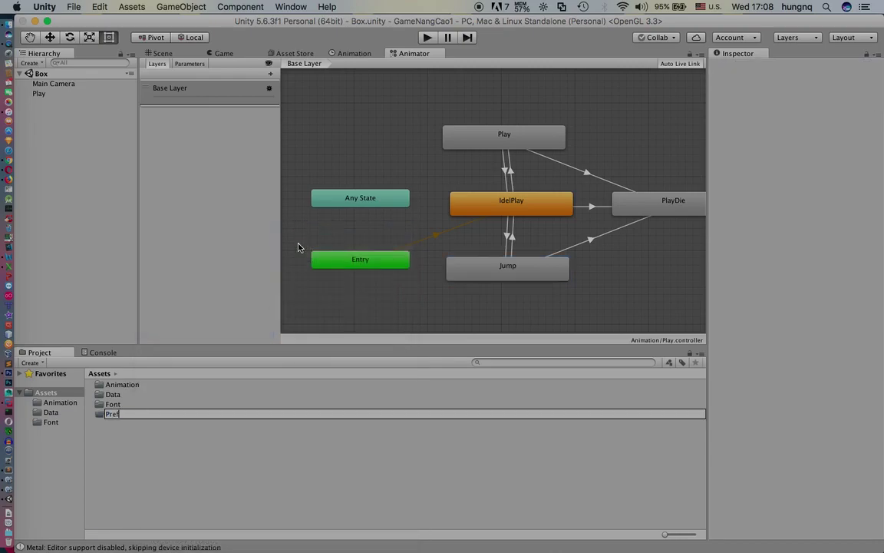
key(Return)
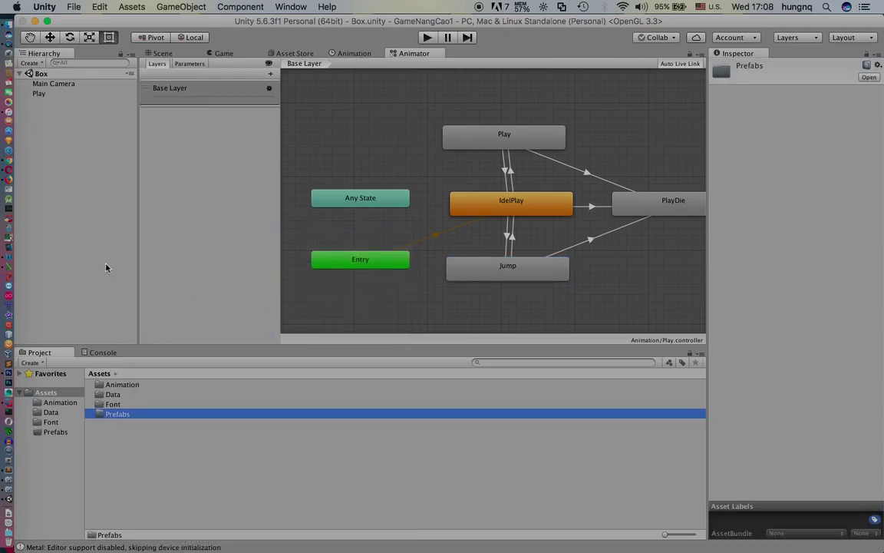
click(187, 8)
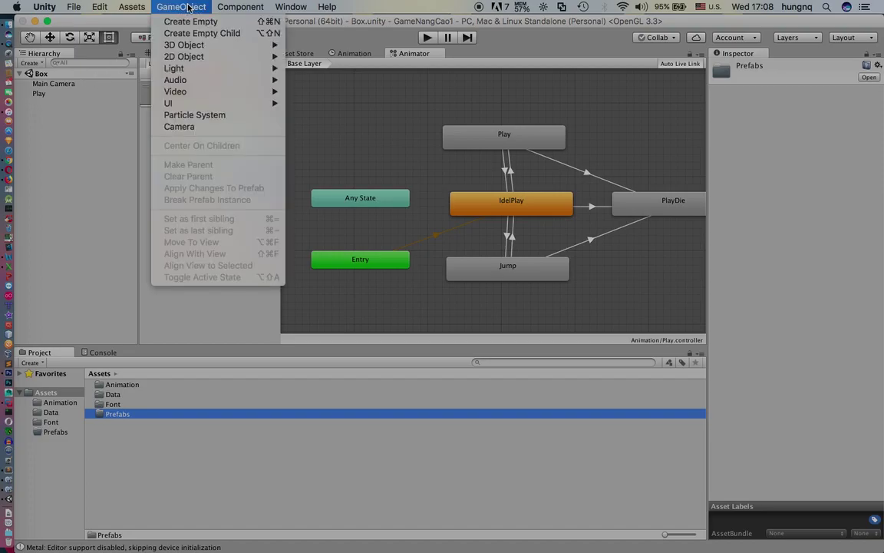
click(183, 117)
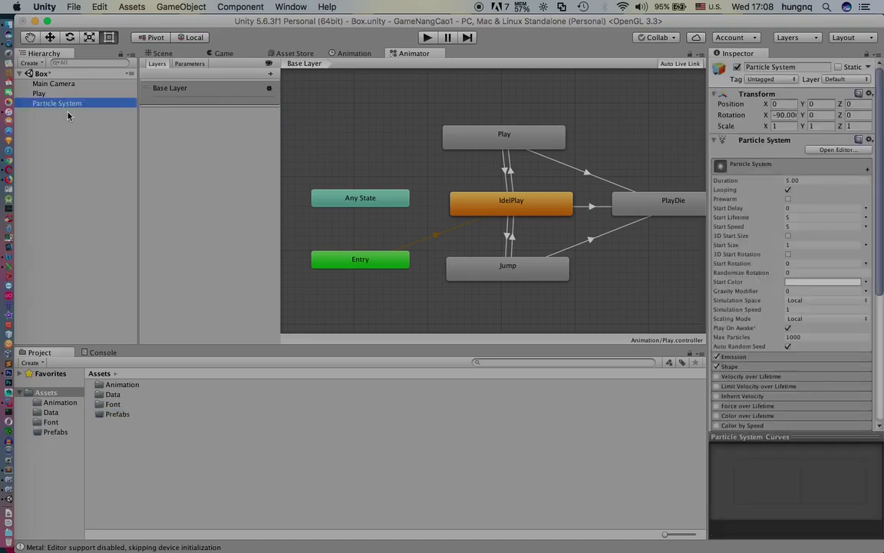
- Set the Particle System's start colour to yellow and save the Box scene
click(219, 53)
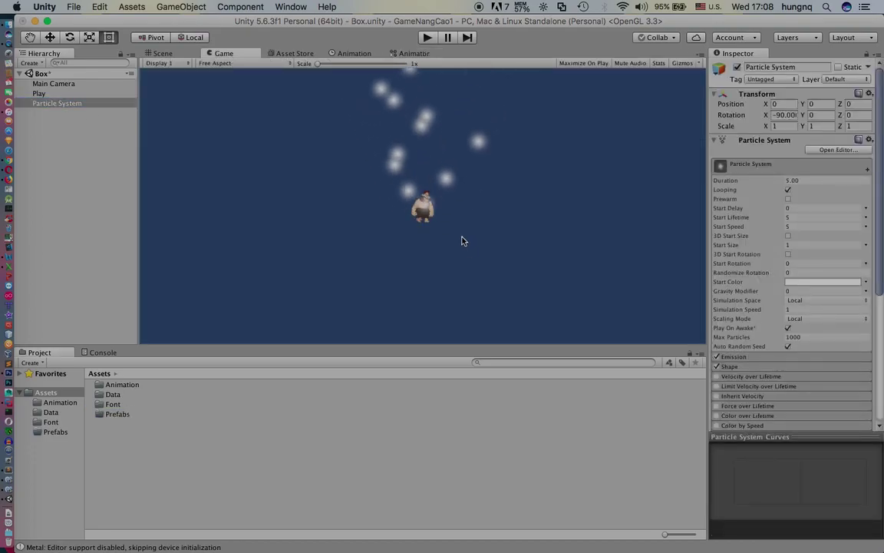
click(812, 283)
click(318, 221)
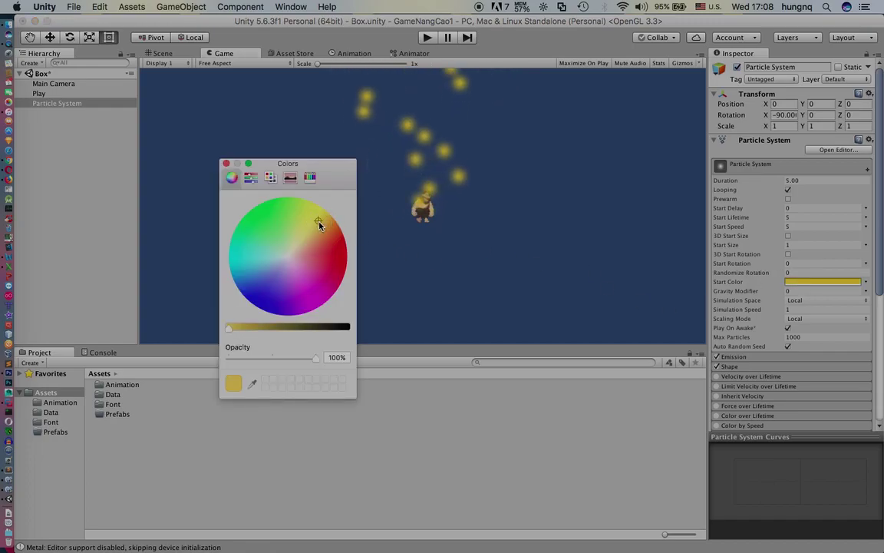
click(227, 164)
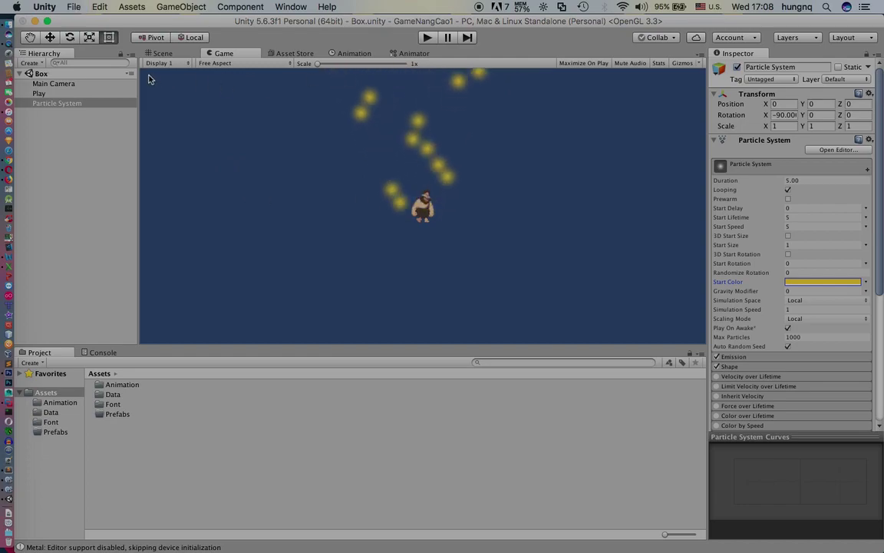
key(super+s)
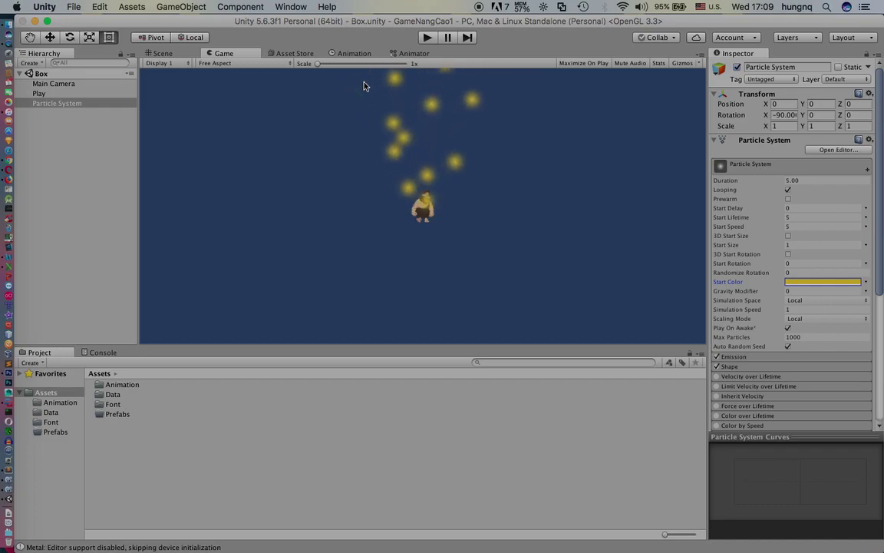
- Save the Particle System as a prefab in Prefabs, then delete it from the scene
double_click(110, 415)
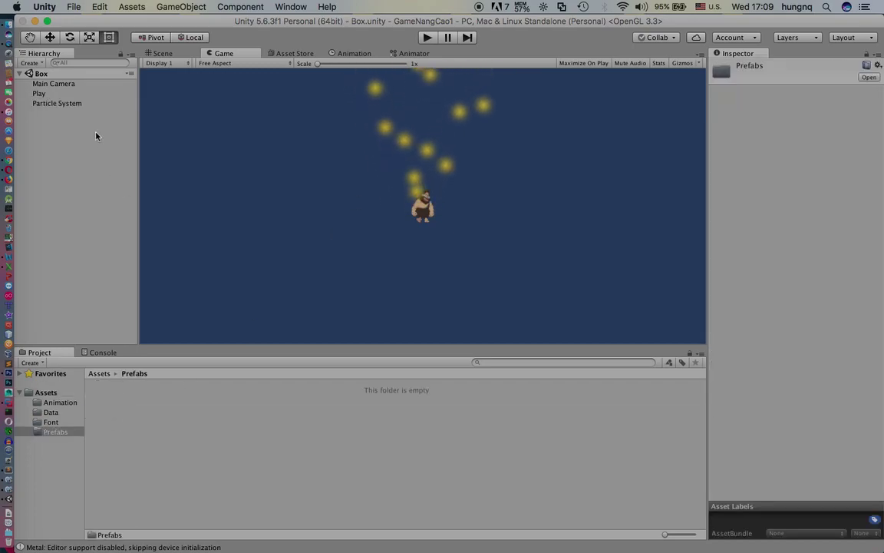
drag(68, 108, 138, 440)
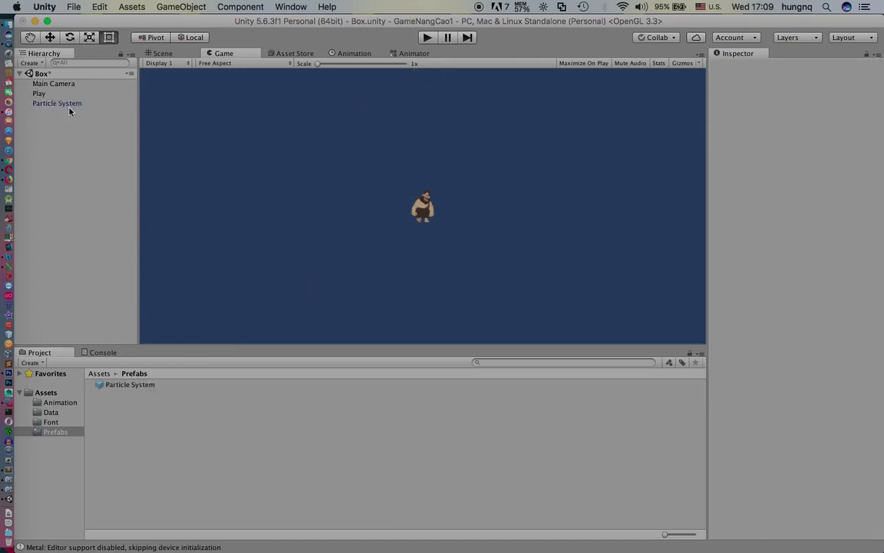
click(69, 106)
right_click(70, 104)
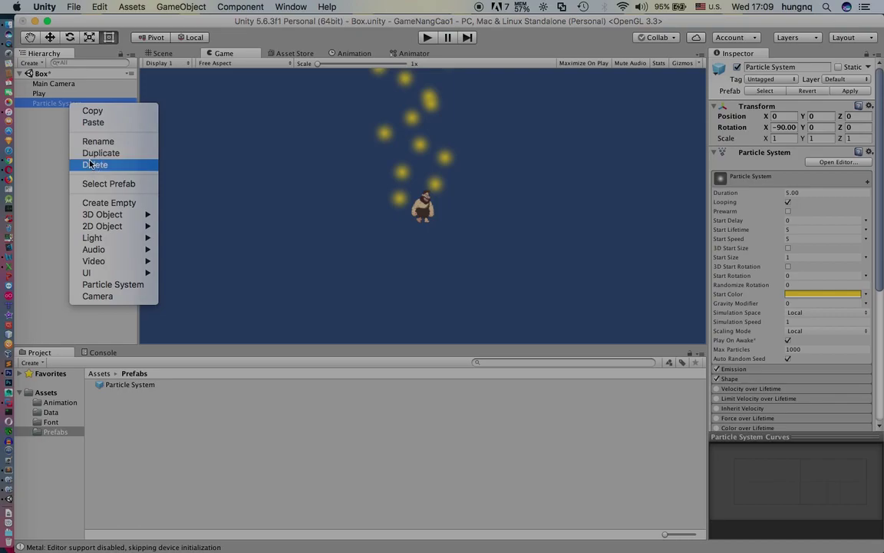
click(95, 164)
- Delete the Play object from the scene and open the Data folder under Assets
click(40, 93)
right_click(46, 94)
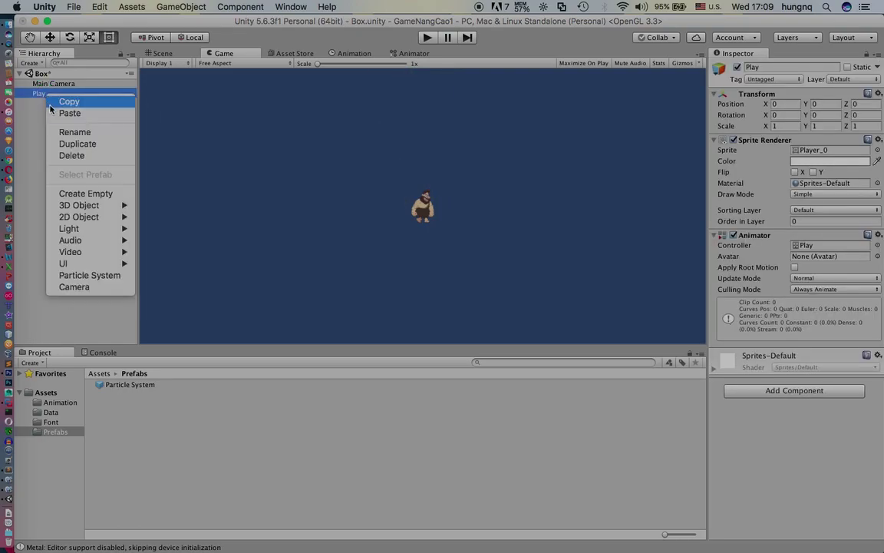
click(71, 156)
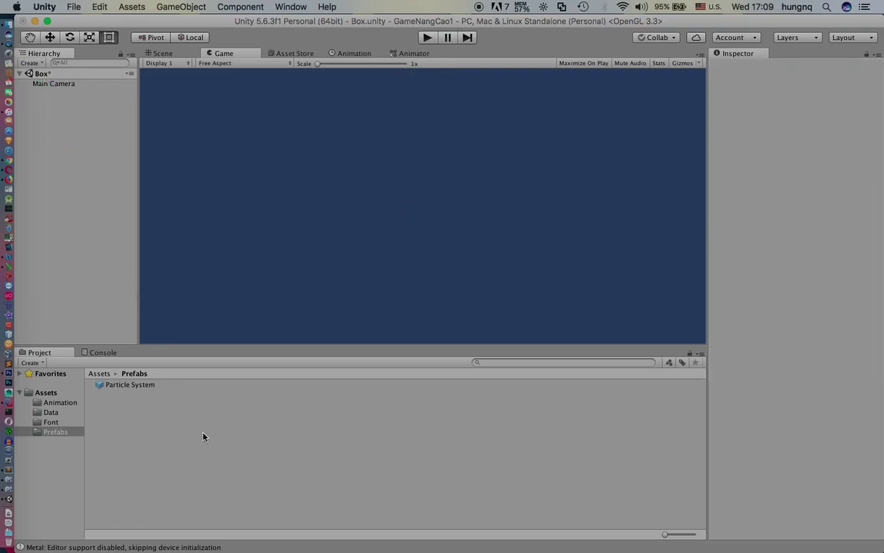
click(99, 373)
double_click(115, 394)
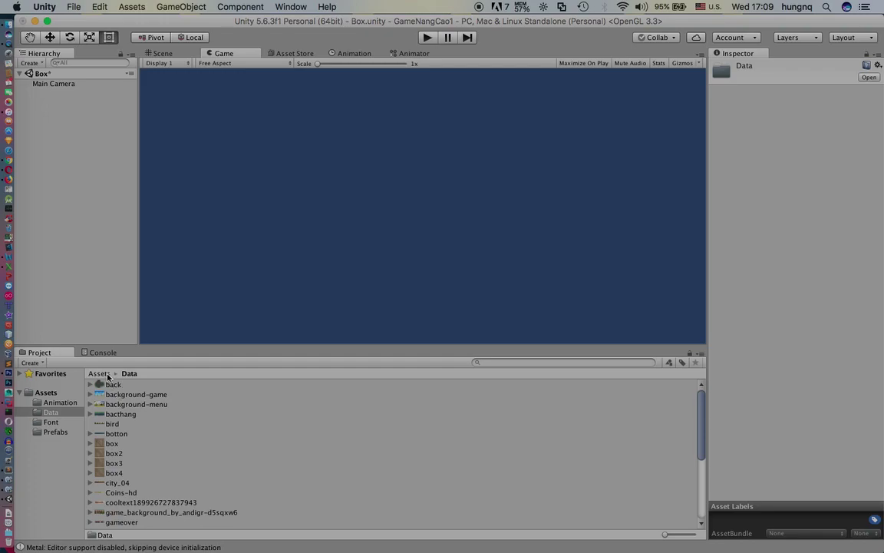
click(100, 373)
double_click(112, 405)
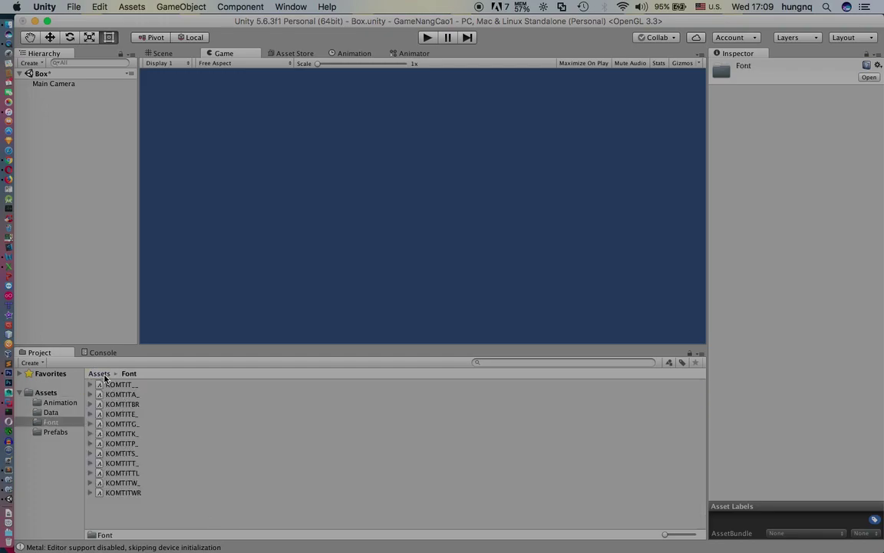
click(100, 373)
double_click(113, 406)
click(100, 374)
double_click(113, 394)
click(100, 374)
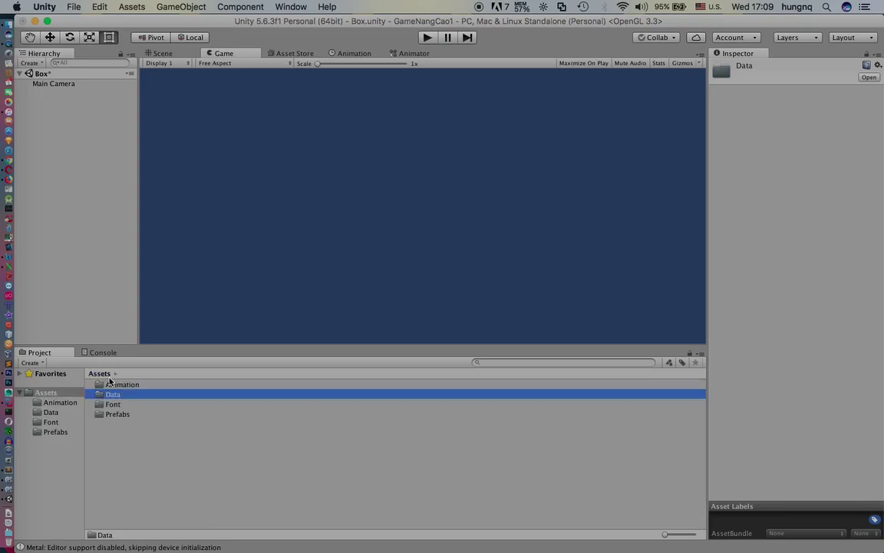
double_click(117, 384)
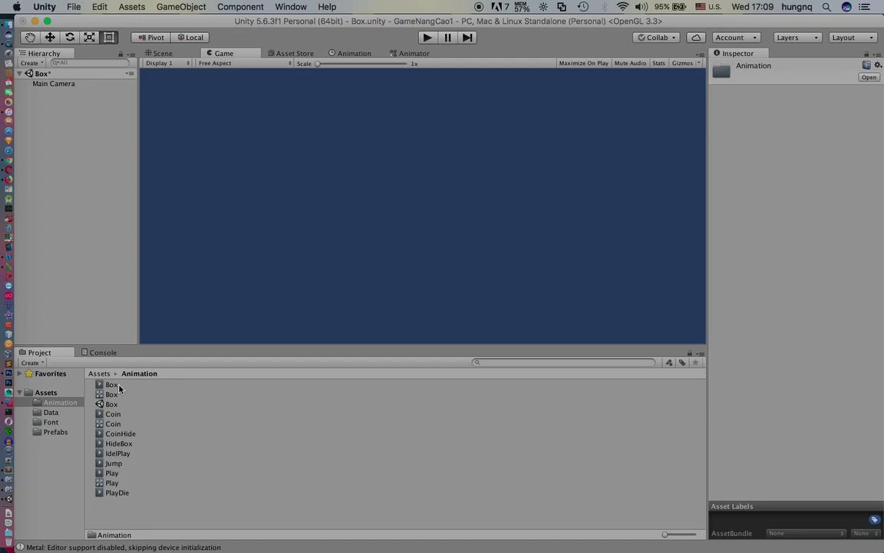
click(108, 374)
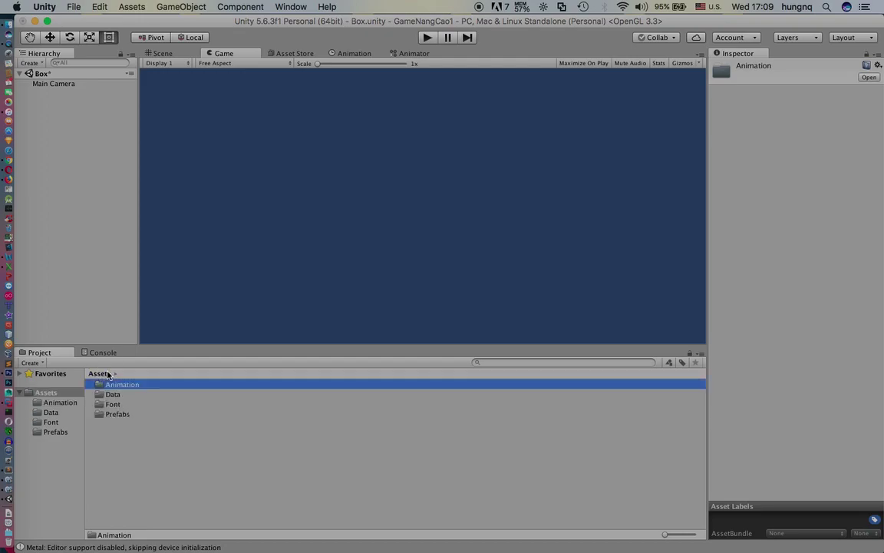
double_click(121, 416)
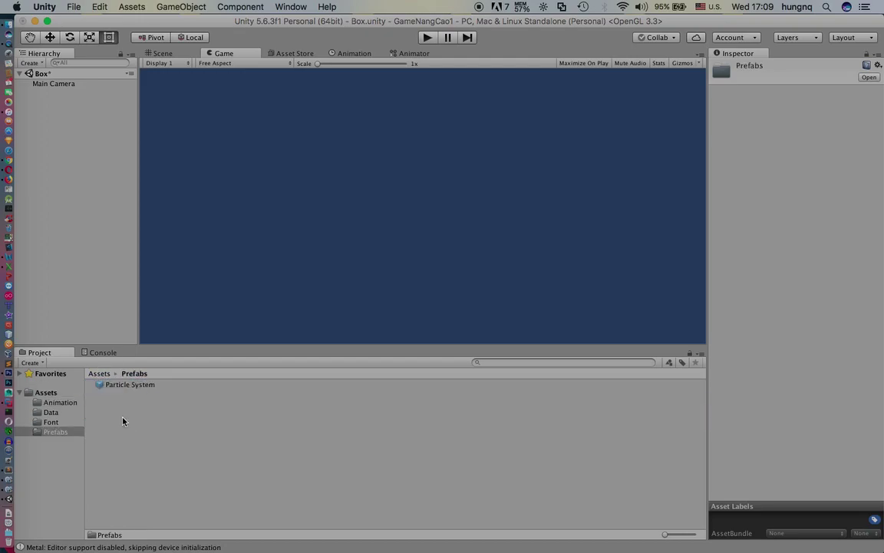
- View the GameNangCao folder in Finder, then bring up the GitHub page for TaiNguyen_GameNangCao.zip in Chrome
click(6, 29)
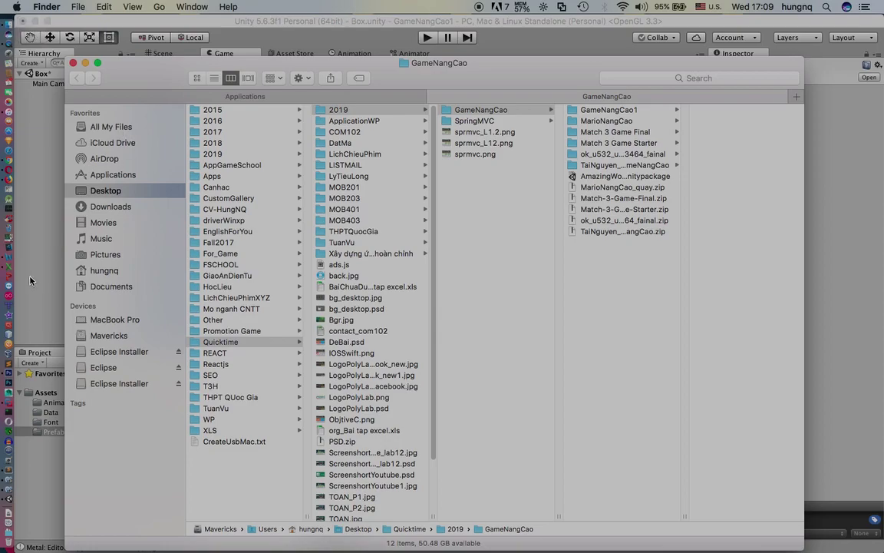
click(9, 148)
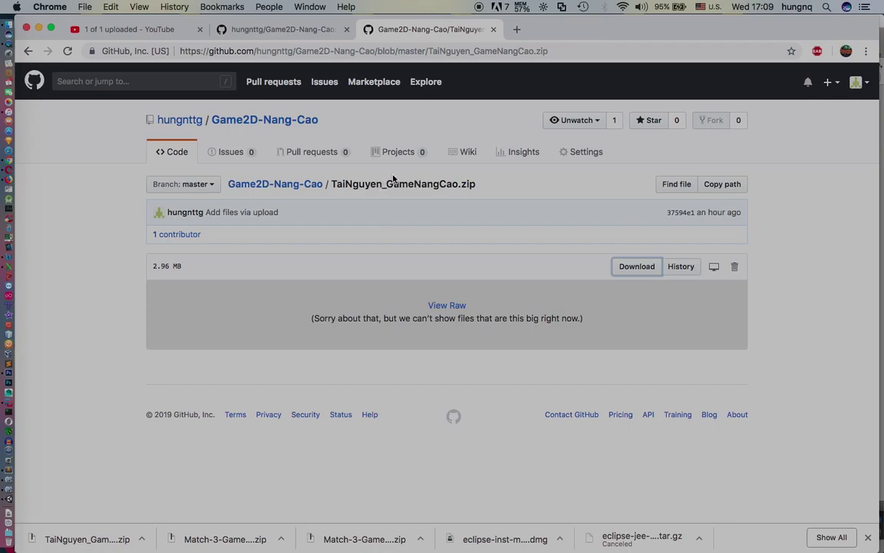
- Highlight the TaiNguyen_GameNangCao.zip file name in Chrome, then return to Unity
drag(333, 185, 475, 193)
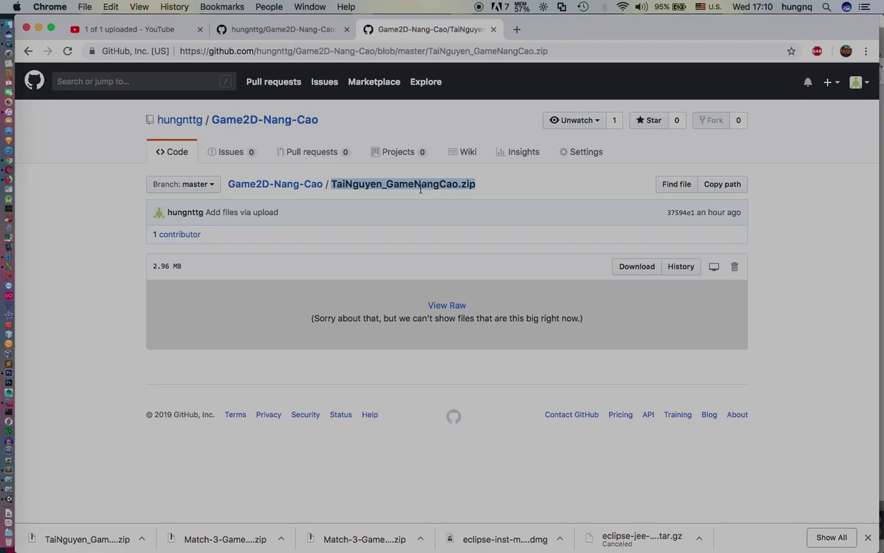
click(9, 499)
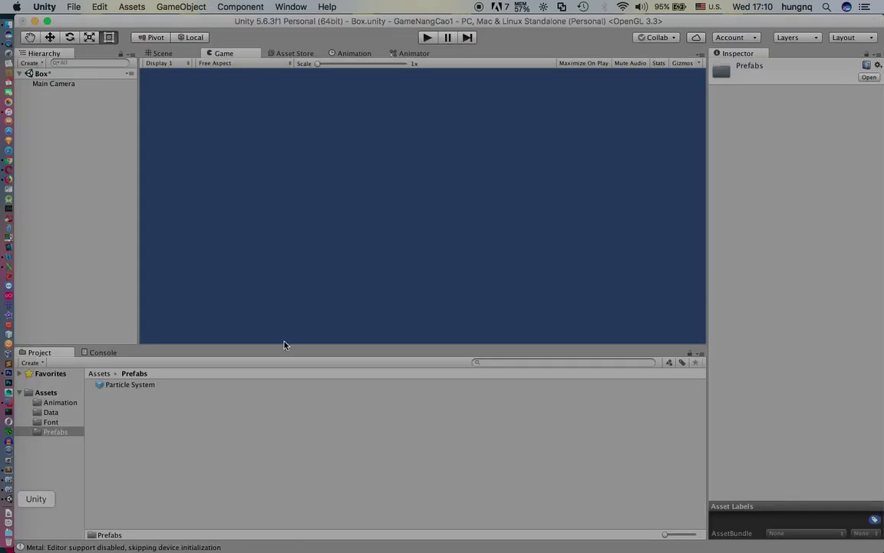
- Go back to the top-level Assets folder, then minimize the Unity editor
click(97, 374)
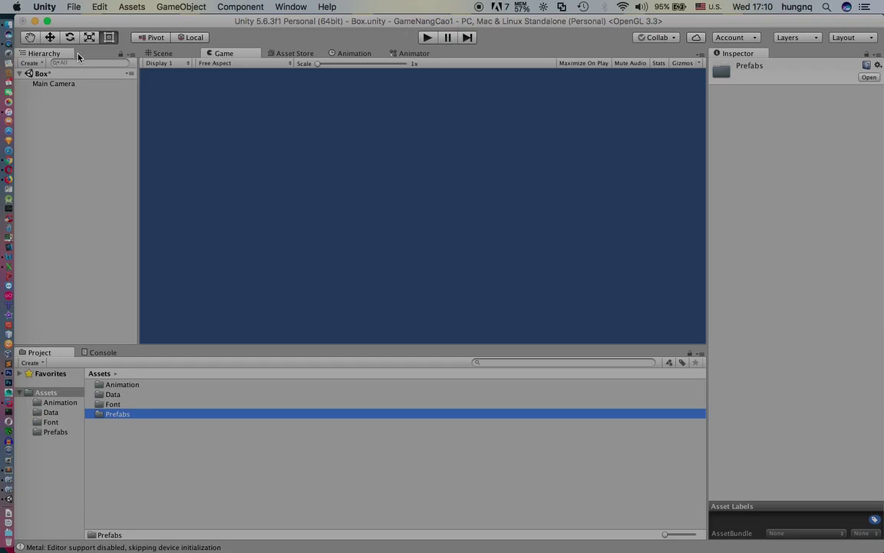
click(35, 22)
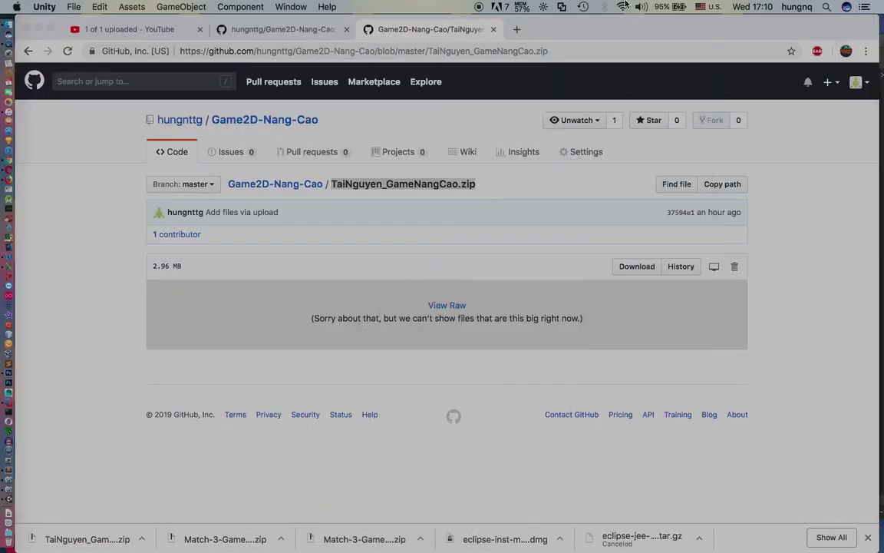
- Minimize Chrome and the Finder window to uncover the Photoshop title image
click(39, 28)
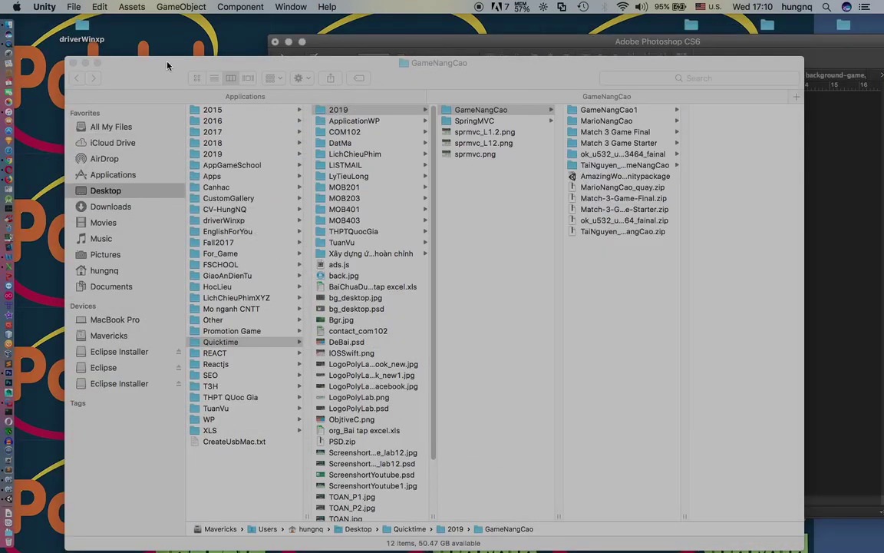
click(91, 65)
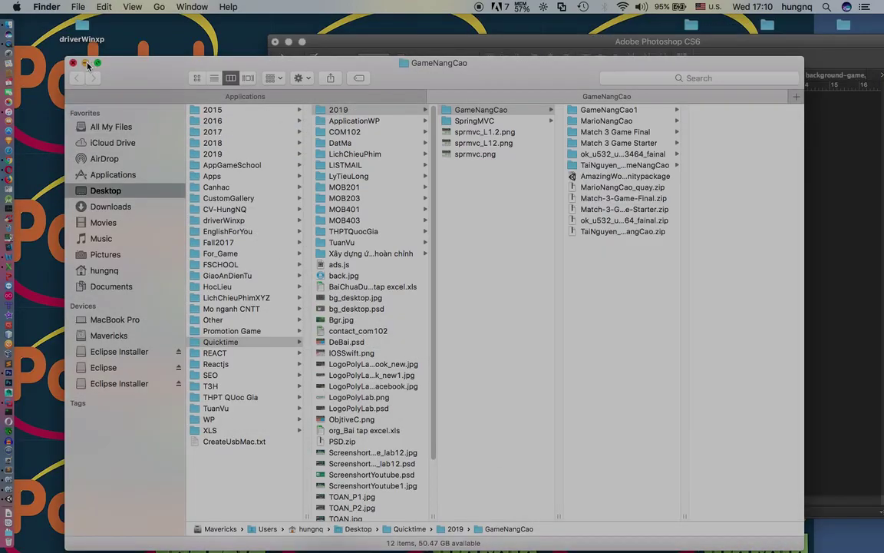
click(86, 64)
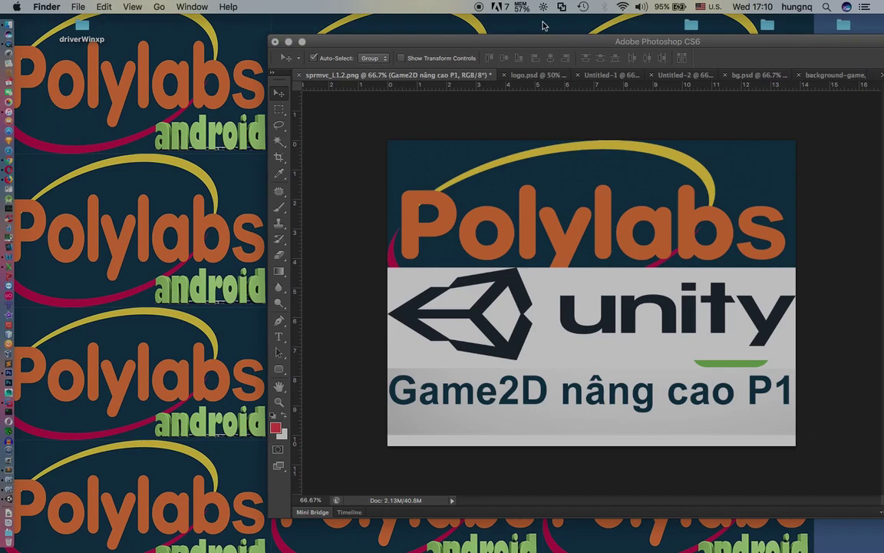